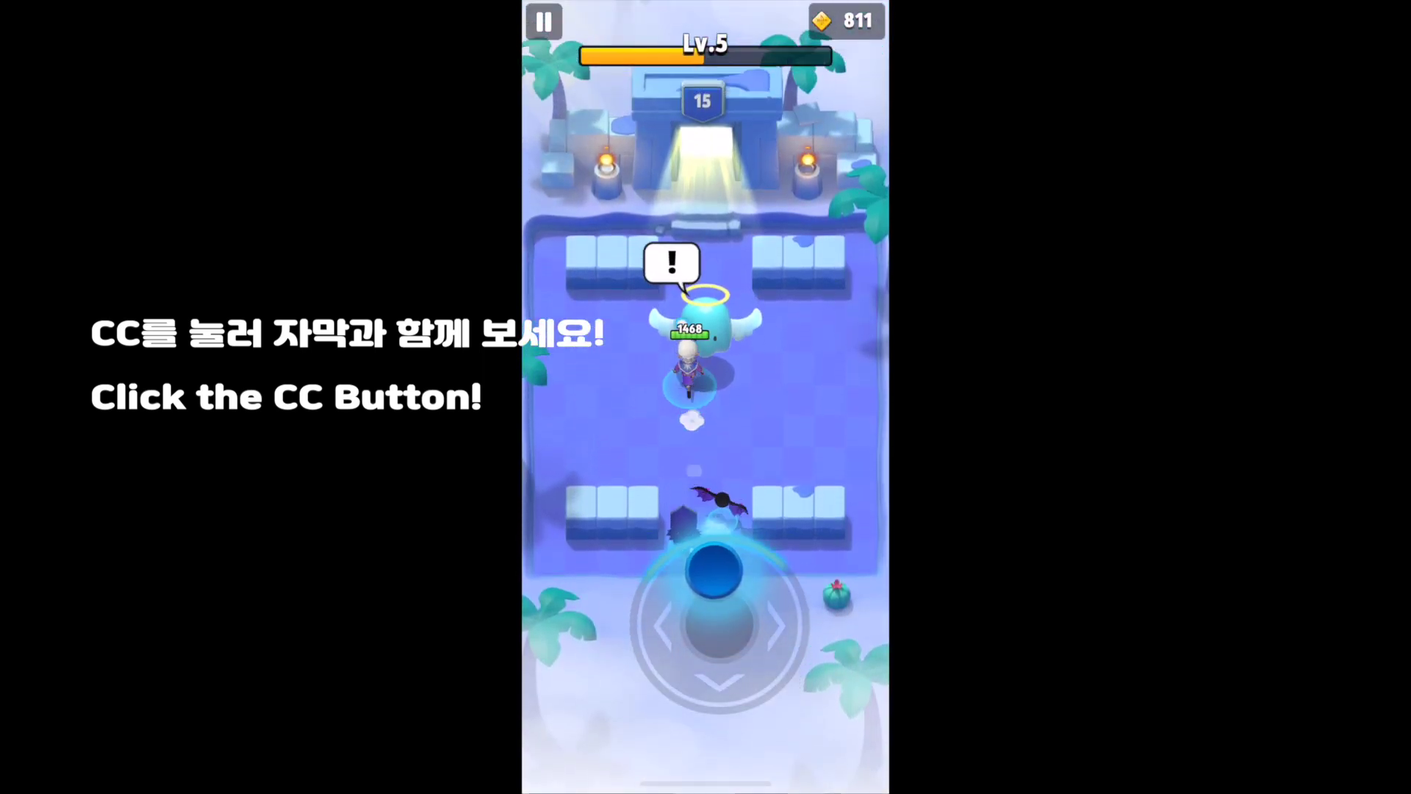
- Take the ATK boost blessing, then steer the hero up and right to attack the room's enemies and dragon
left_click(619, 559)
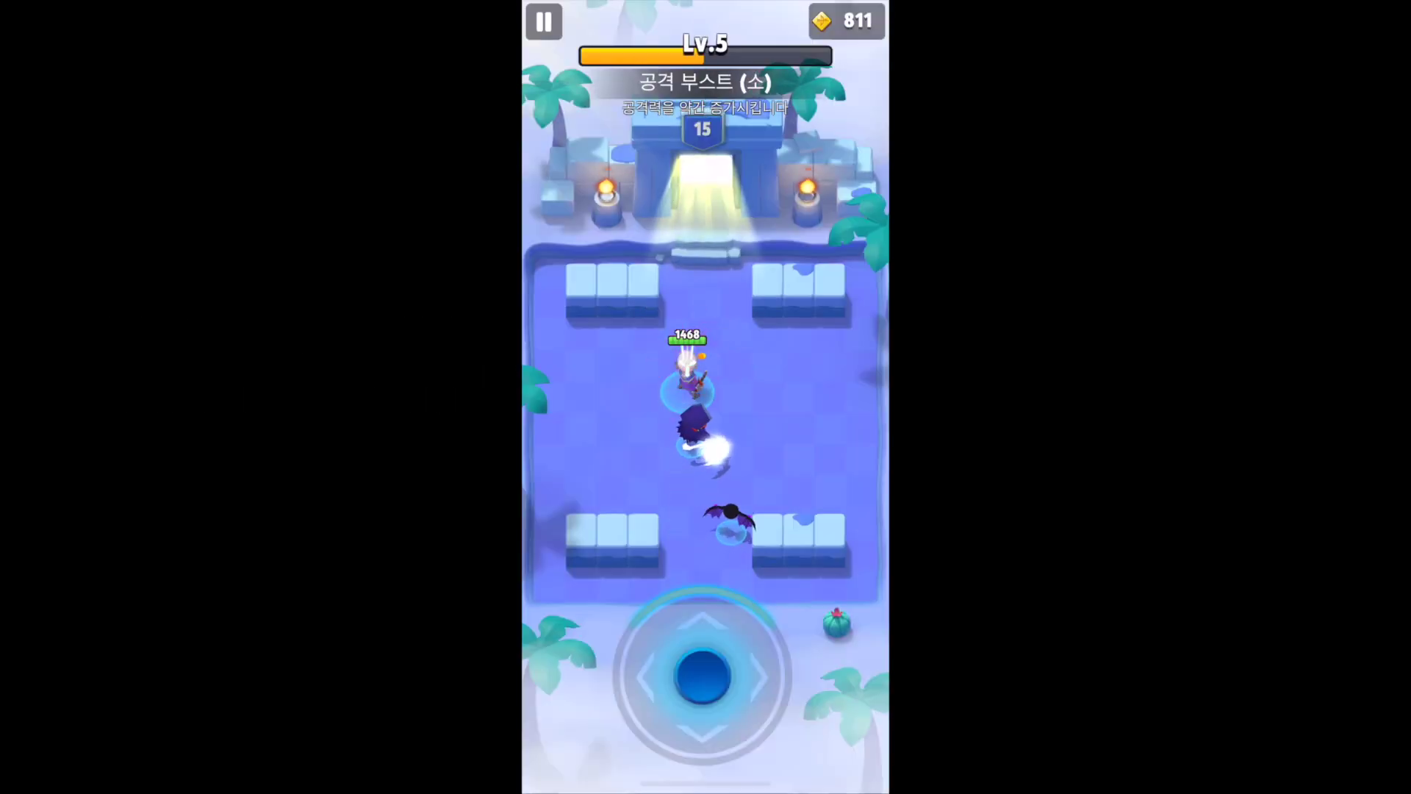
left_click_drag(702, 675, 711, 588)
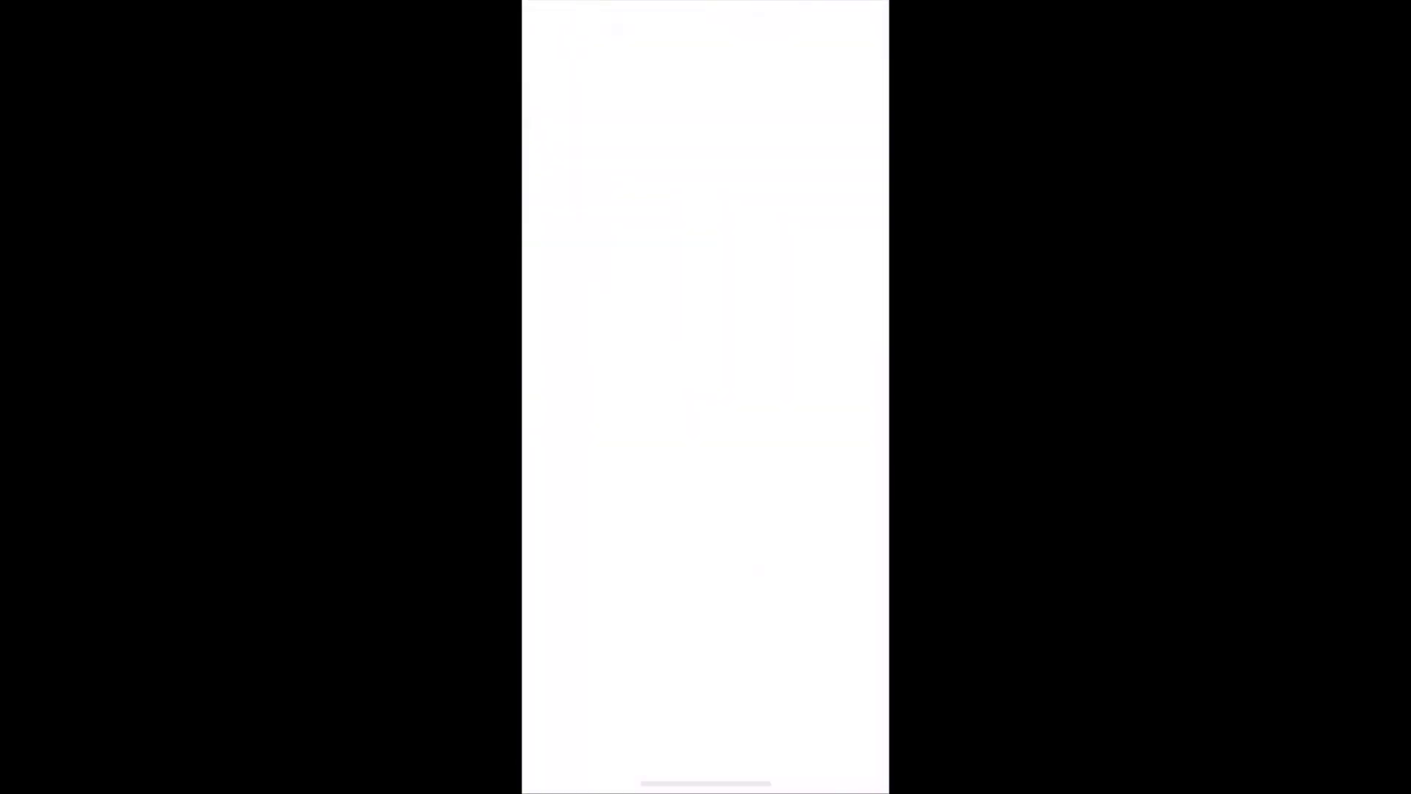
left_click_drag(702, 675, 783, 646)
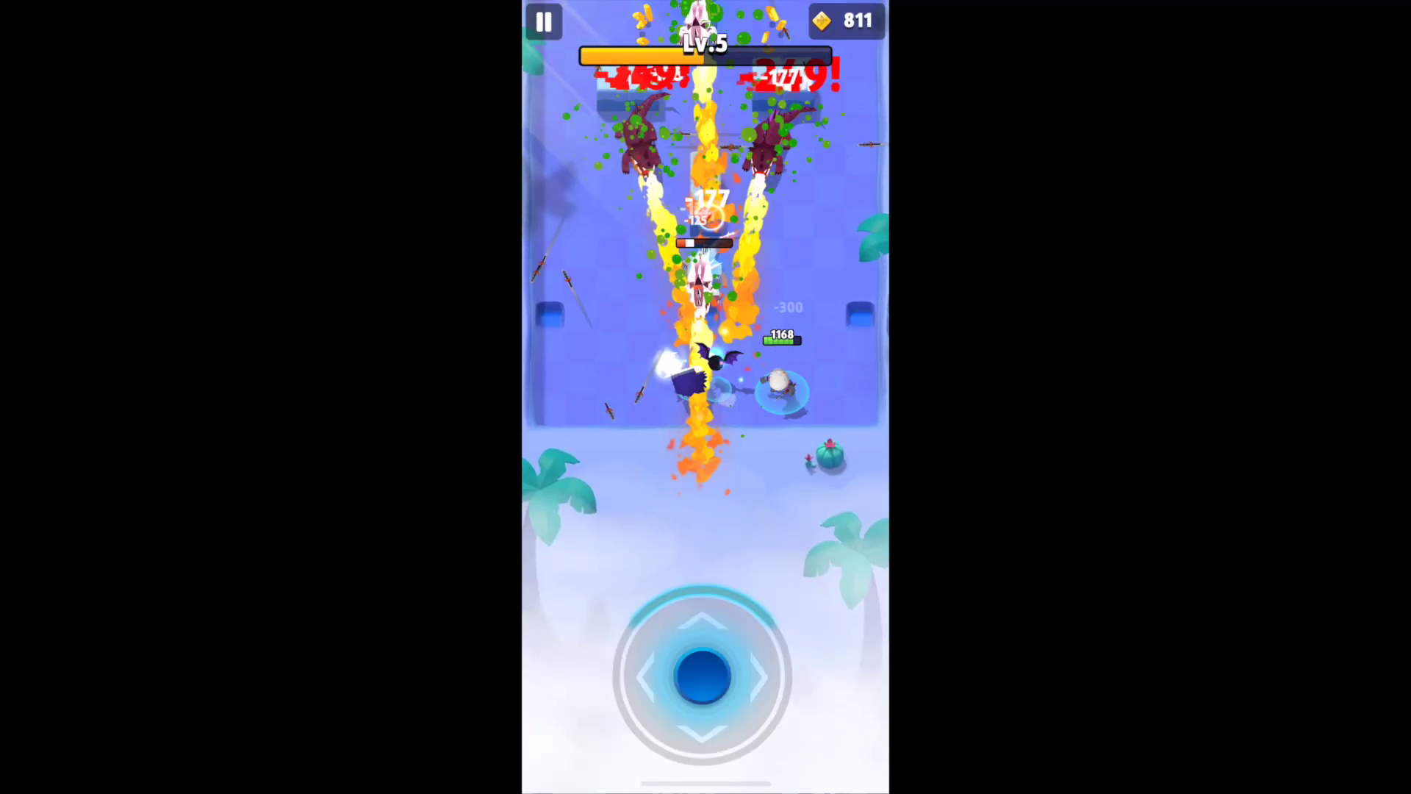
mouse_move(702, 675)
left_mouse_down()
mouse_move(765, 542)
mouse_move(721, 589)
left_mouse_up()
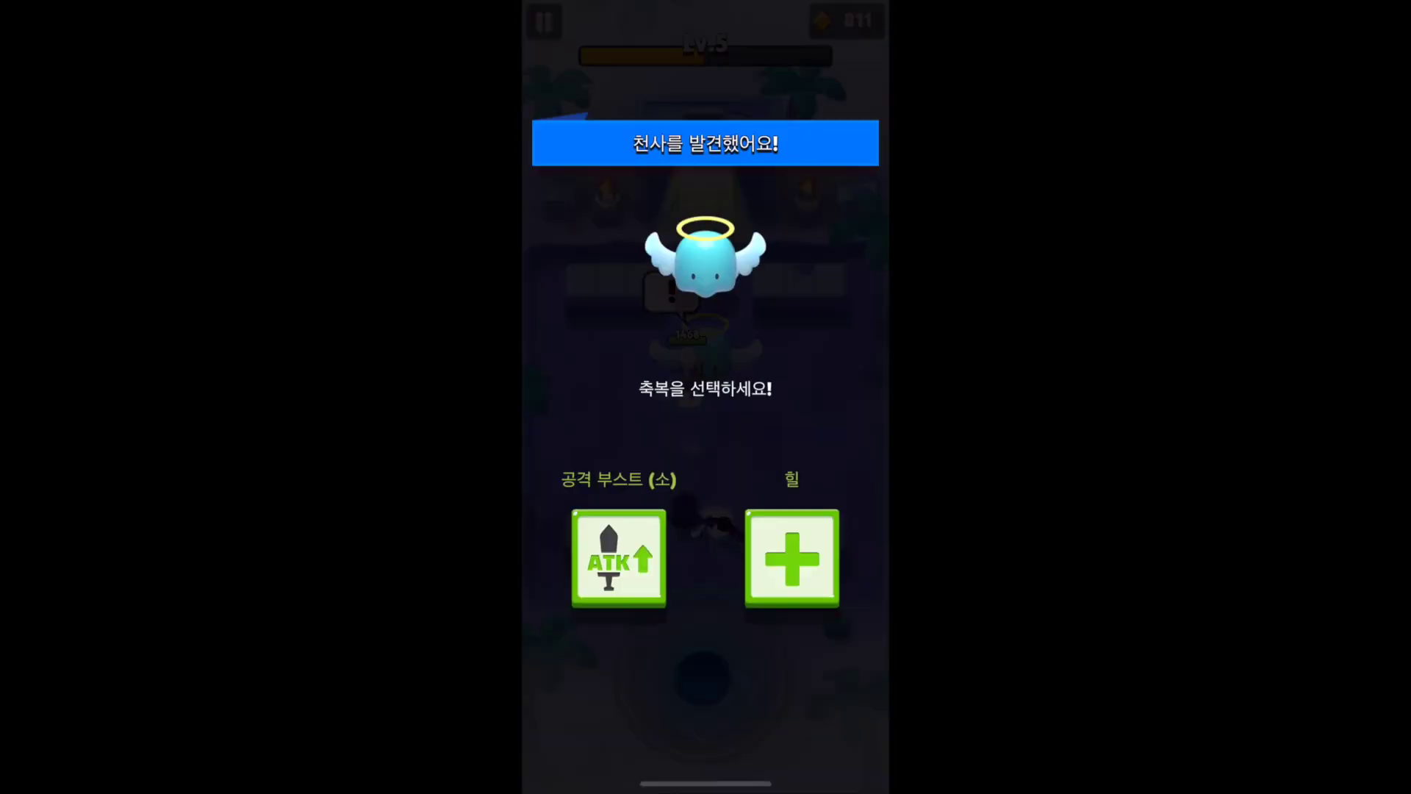
- Take the ATK boost blessing again and walk through the opened door, collecting EXP
left_click(619, 558)
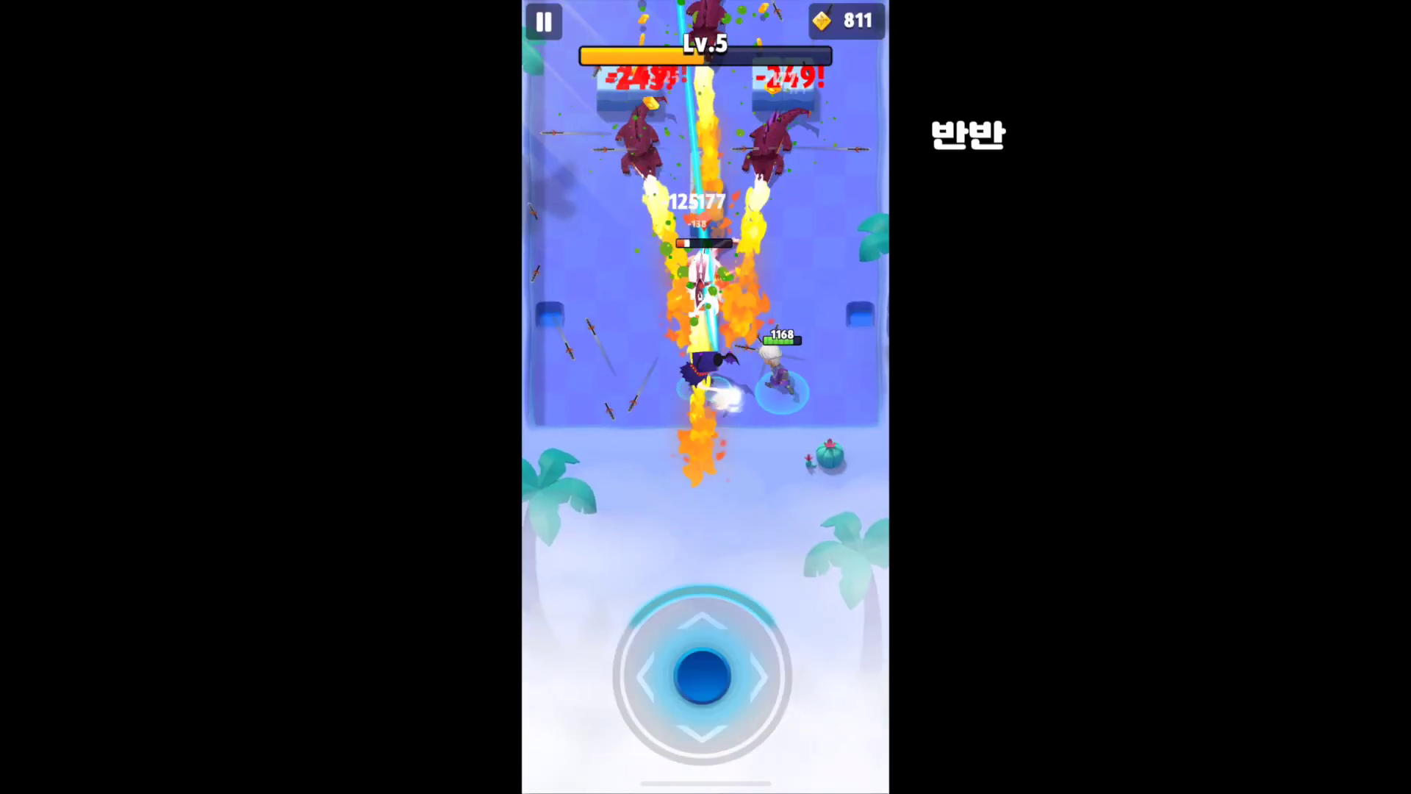
left_click_drag(709, 568, 772, 543)
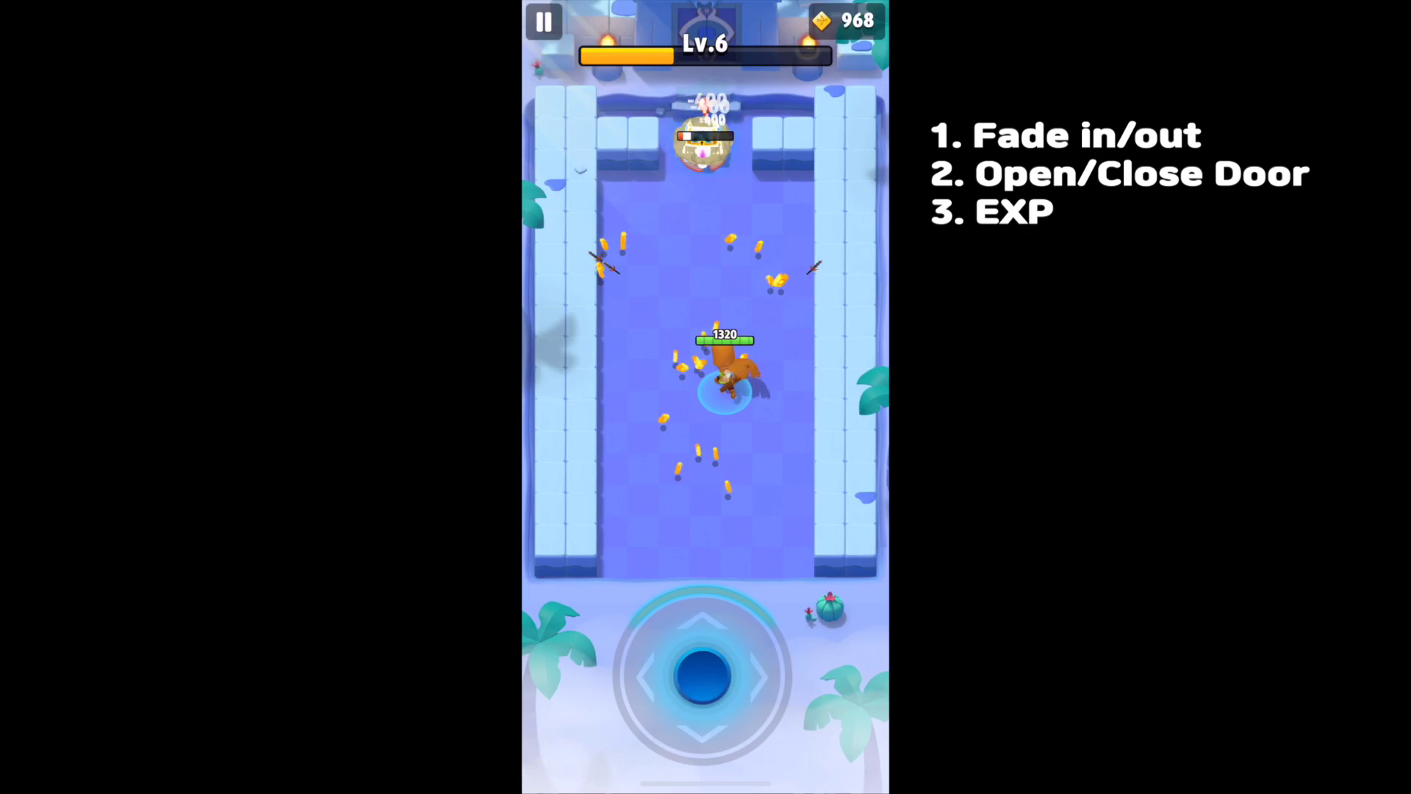
left_click_drag(743, 577, 746, 524)
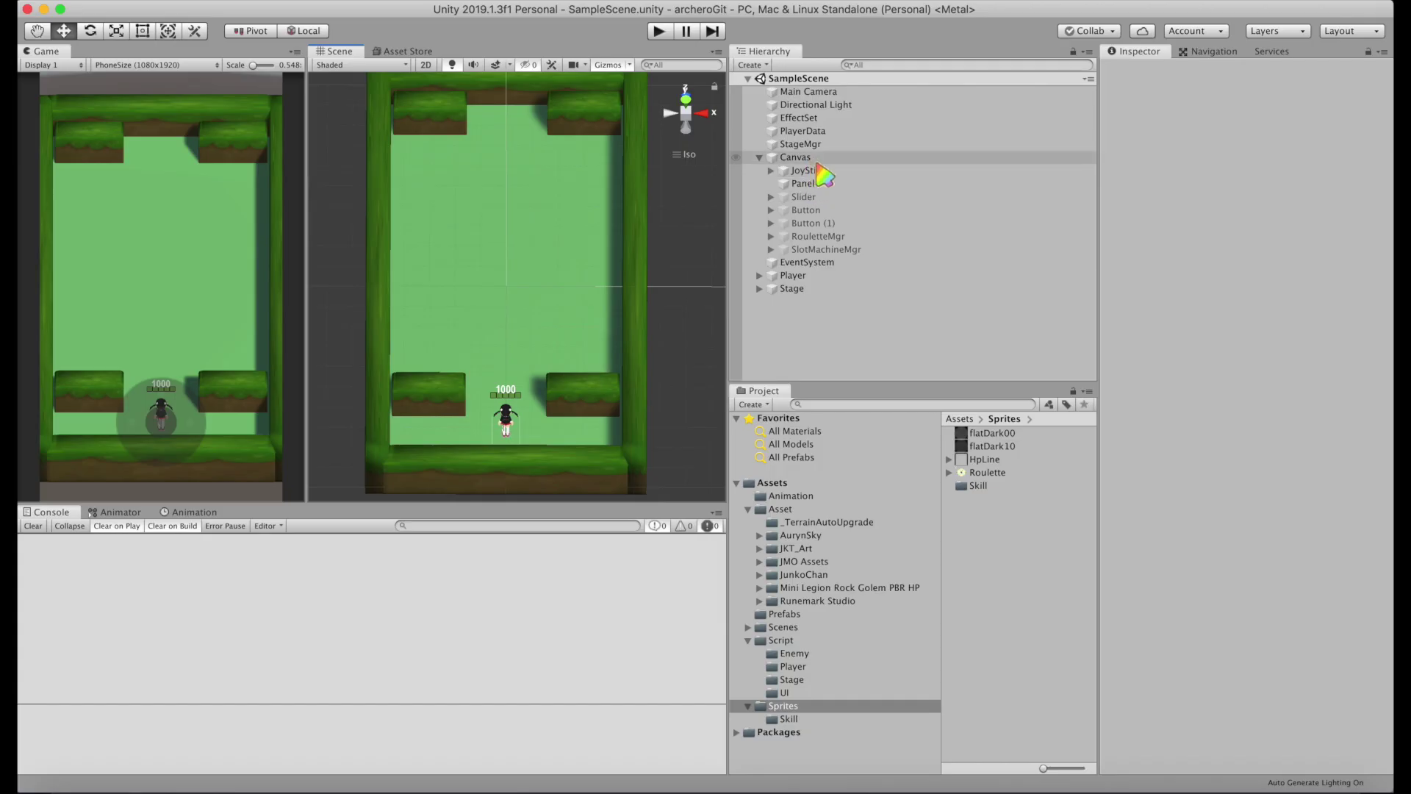
- Set the Canvas Panel's Image colour alpha to 0 so it becomes fully transparent
double_click(807, 170)
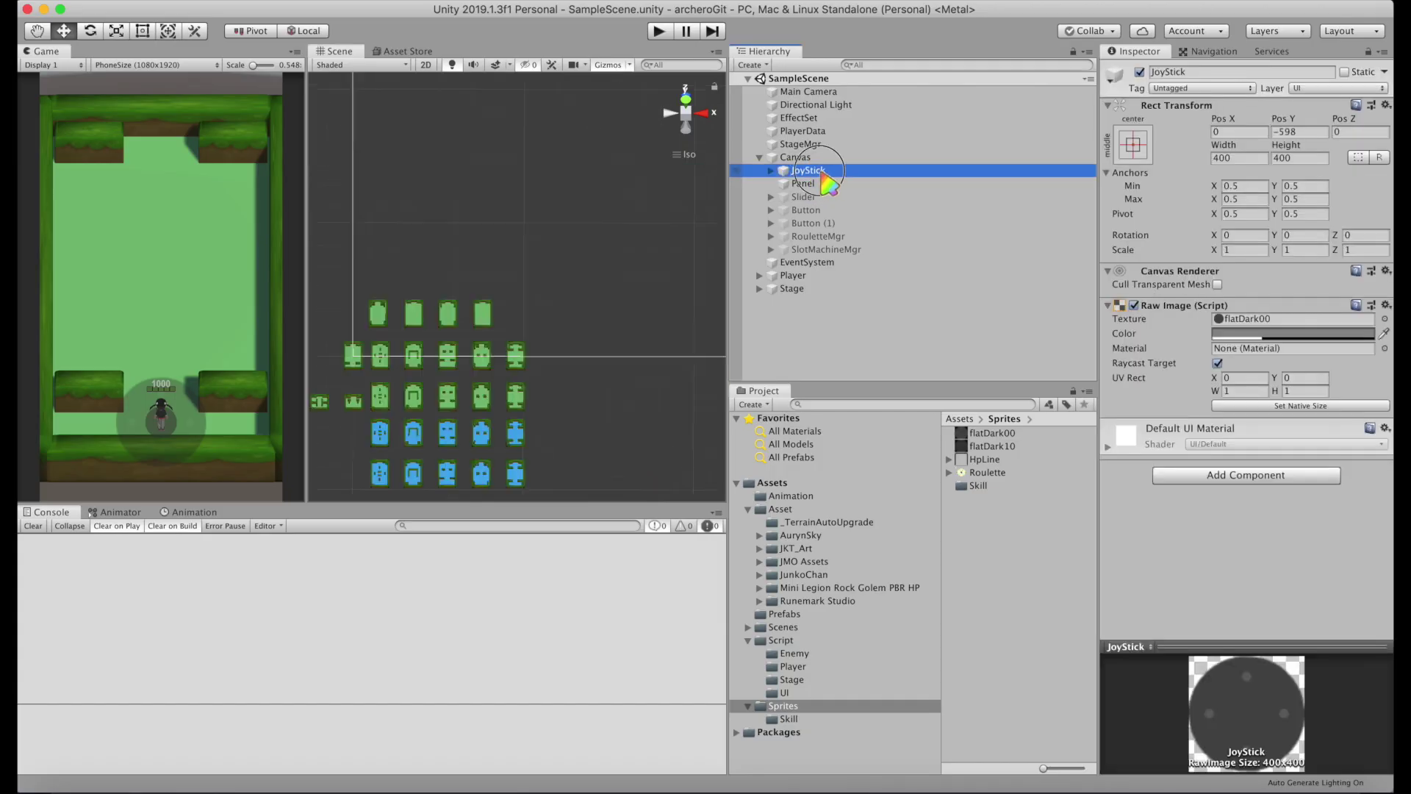
mouse_move(615, 213)
left_mouse_down("alt")
mouse_move(588, 126)
mouse_move(613, 176)
left_mouse_up("alt")
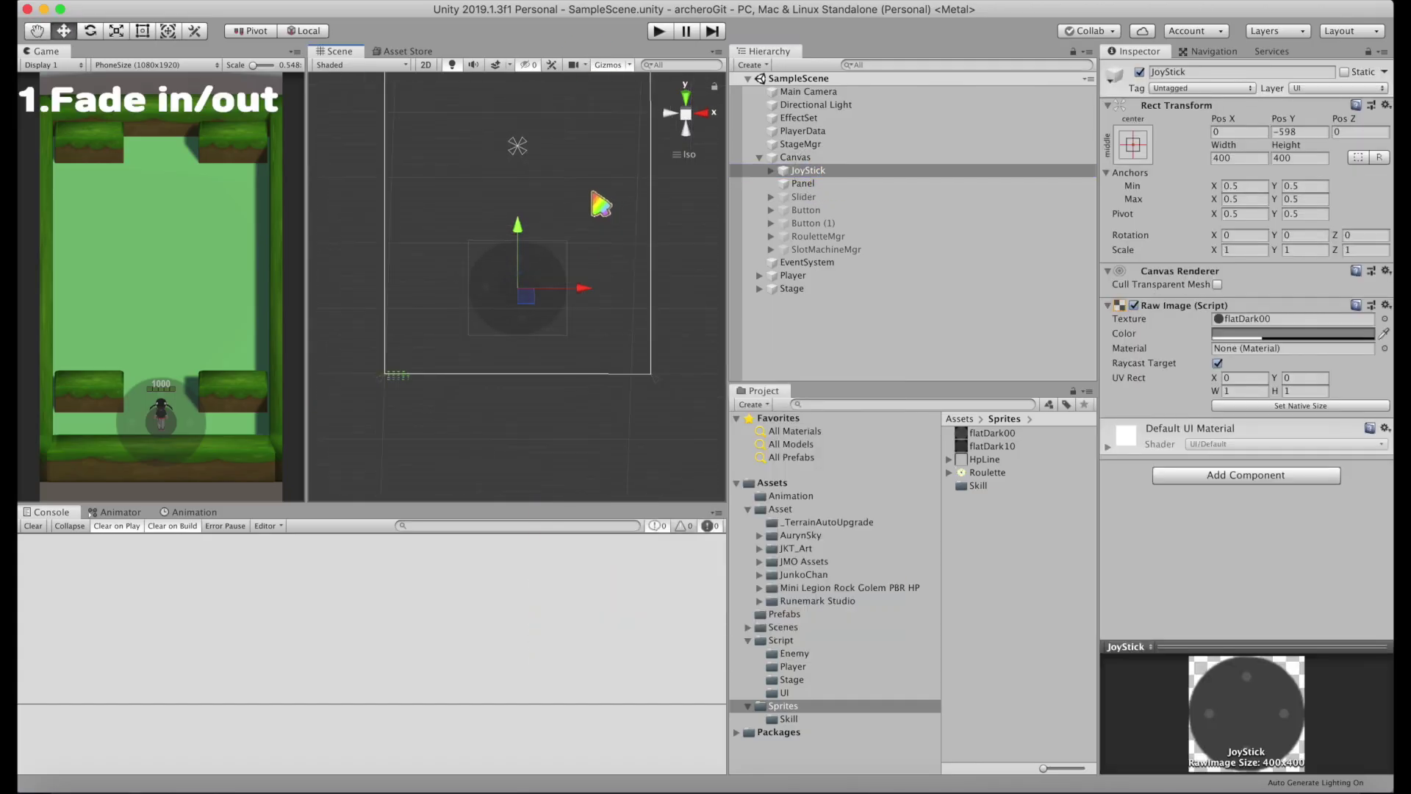
scroll(632, 161, "down", 3)
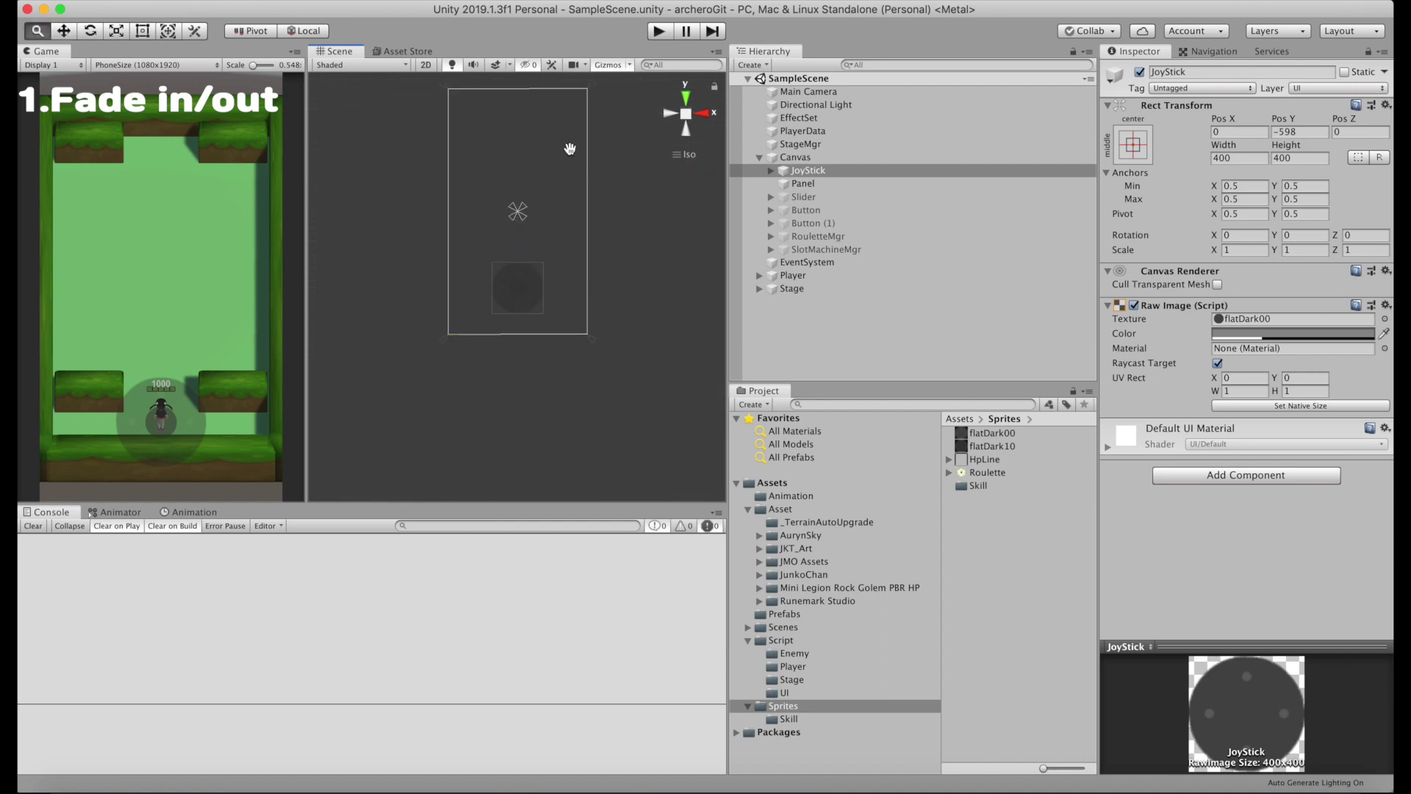
scroll(521, 156, "up", 2)
scroll(517, 200, "up", 2)
scroll(552, 195, "up", 2)
scroll(555, 195, "down", 1)
scroll(558, 193, "down", 2)
left_click(829, 186)
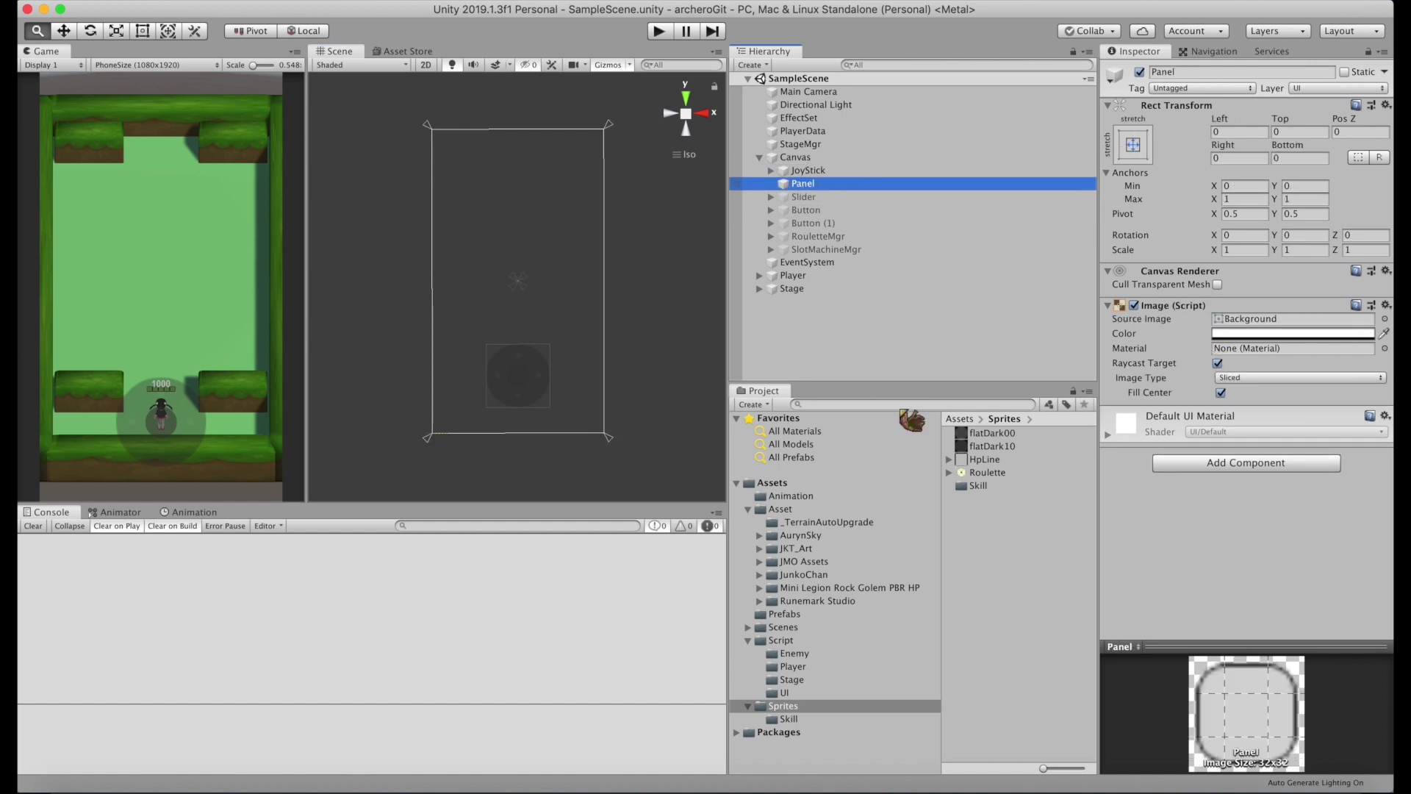
left_click_drag(835, 591, 698, 599)
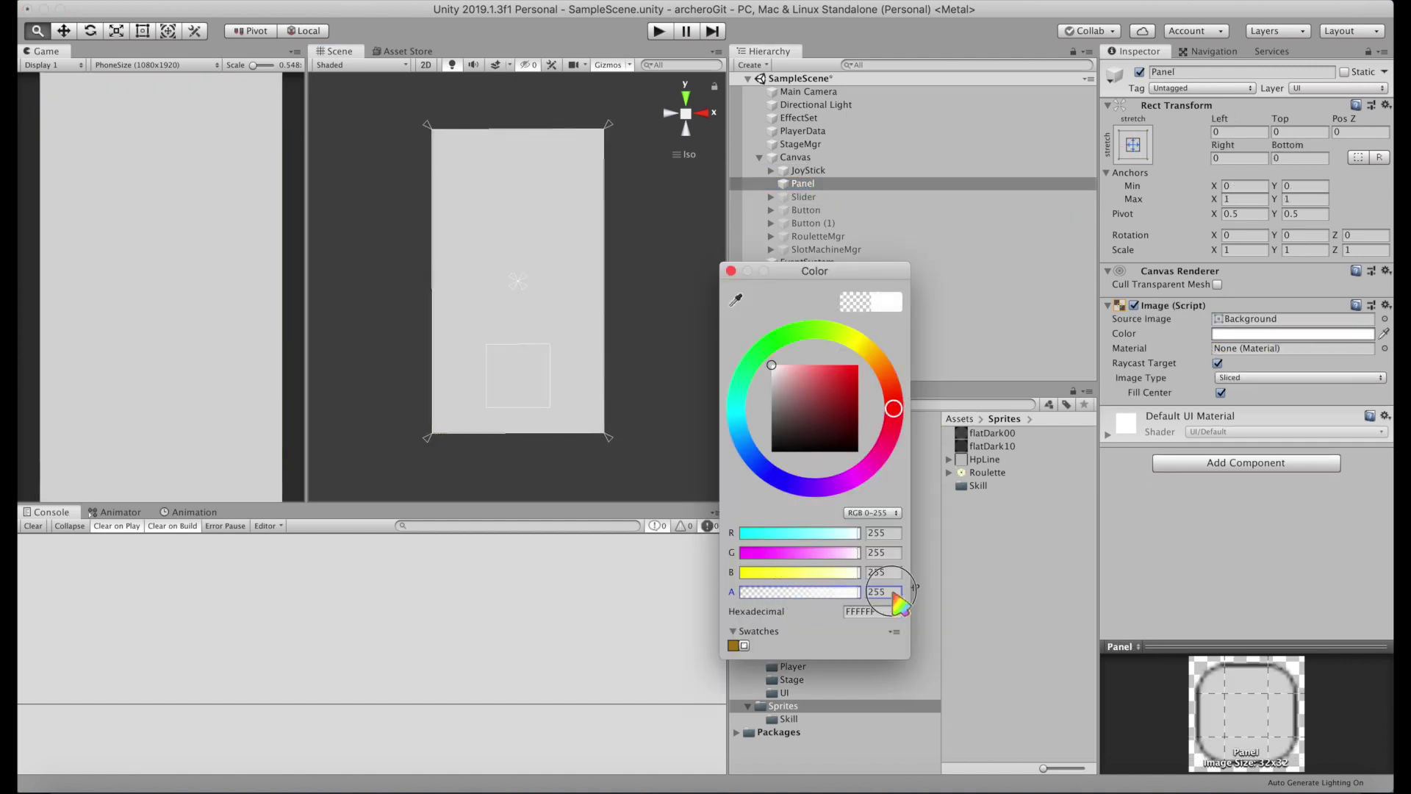
left_click(731, 270)
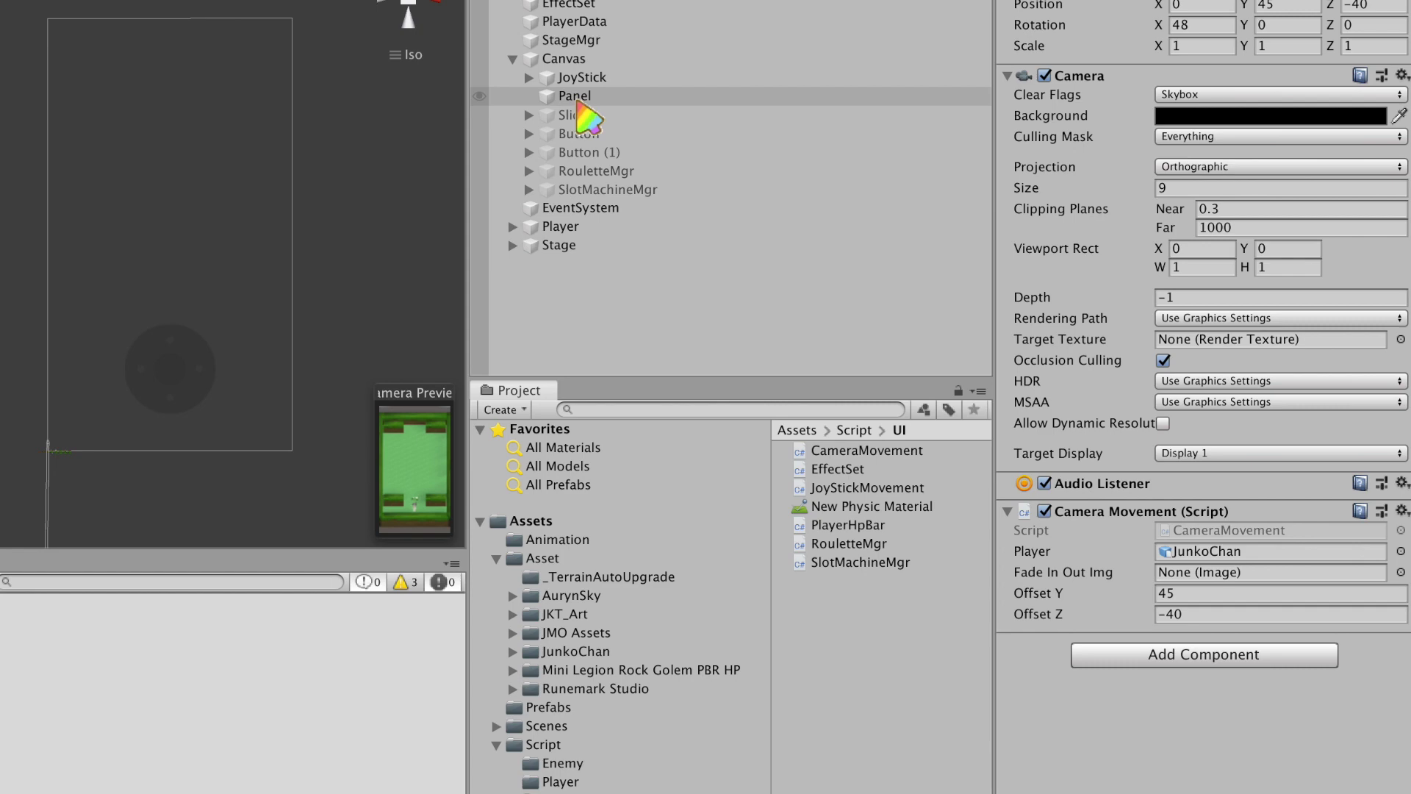
- Assign Panel to Camera Movement's Fade In Out Img field and play-test walking between rooms
left_click_drag(575, 95, 1250, 572)
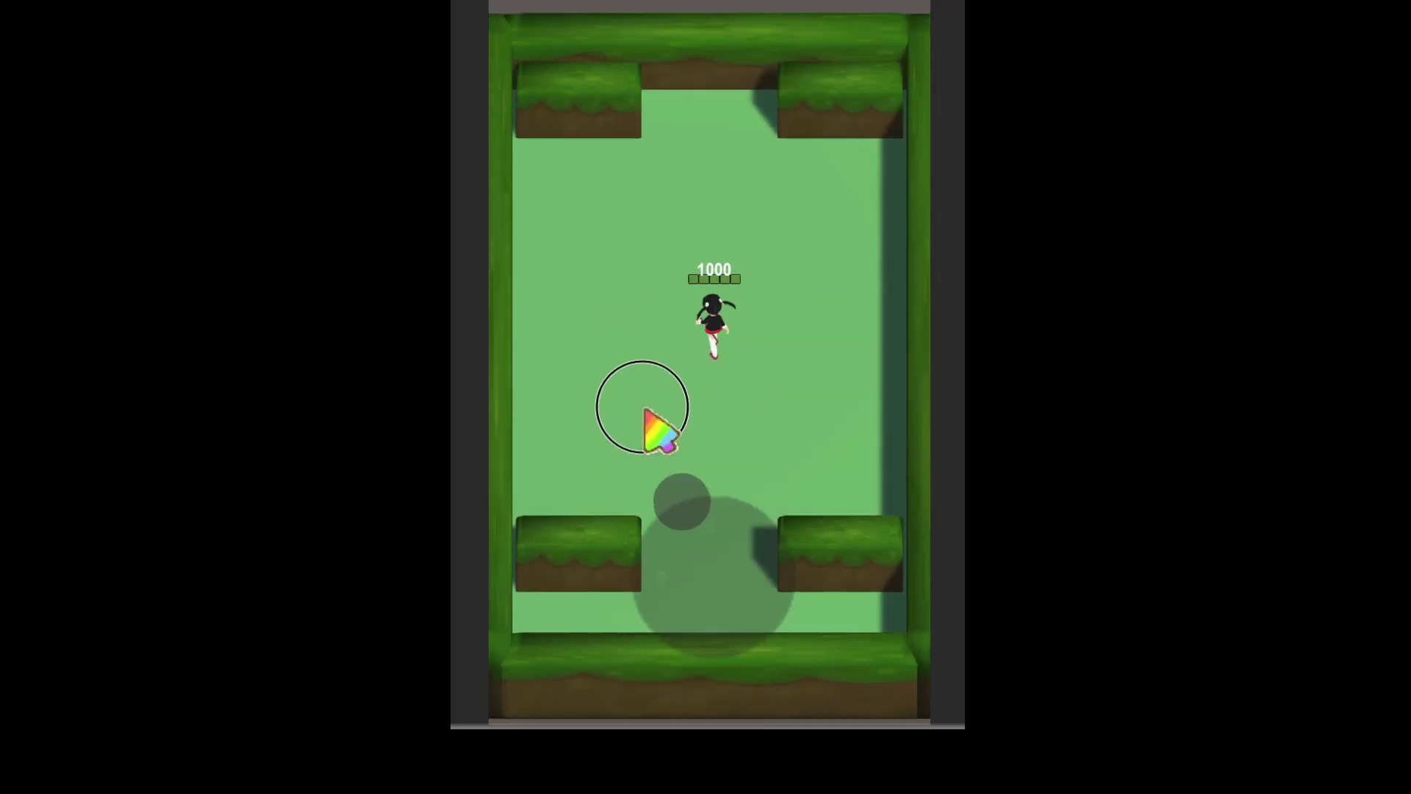
left_click_drag(660, 434, 781, 423)
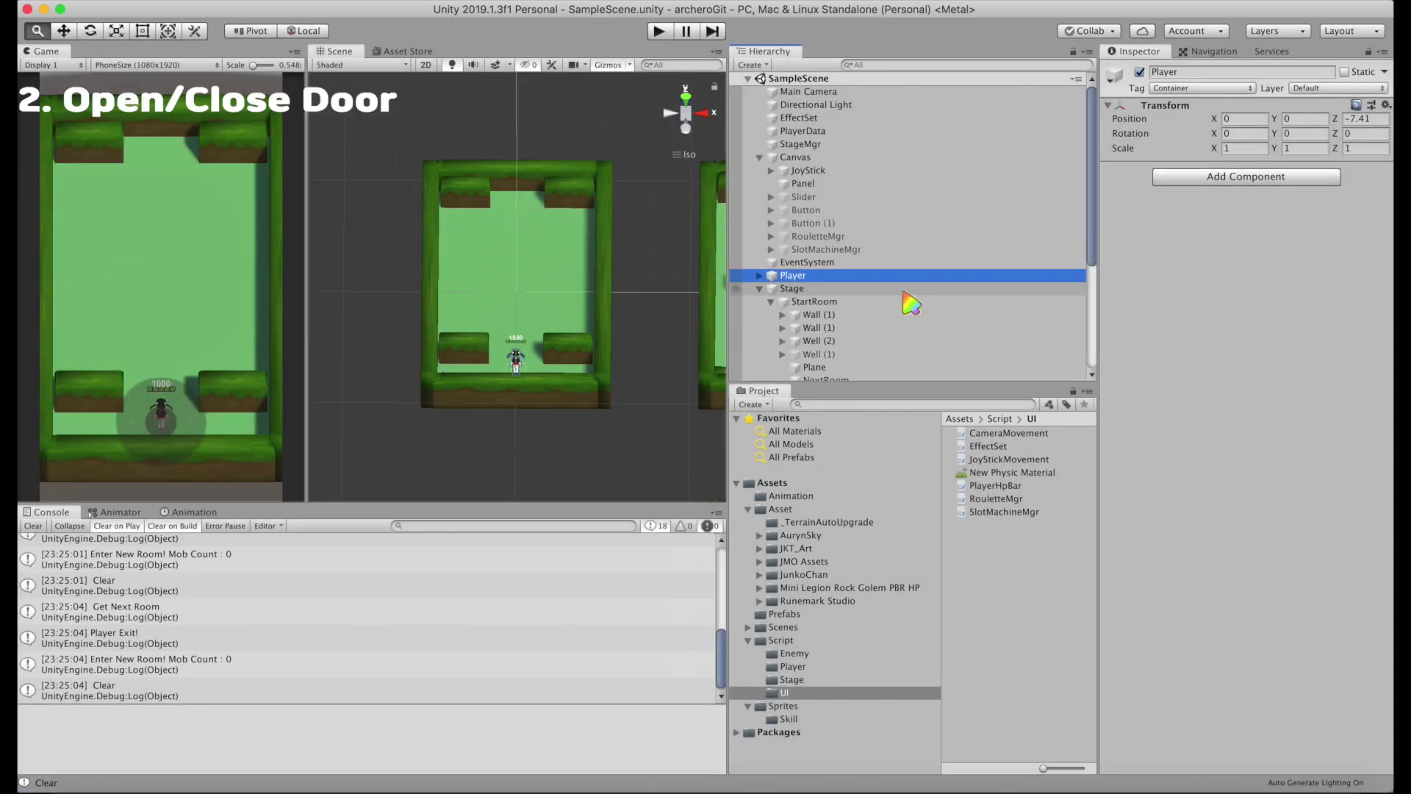
scroll(911, 303, "down", 5)
scroll(904, 305, "up", 1)
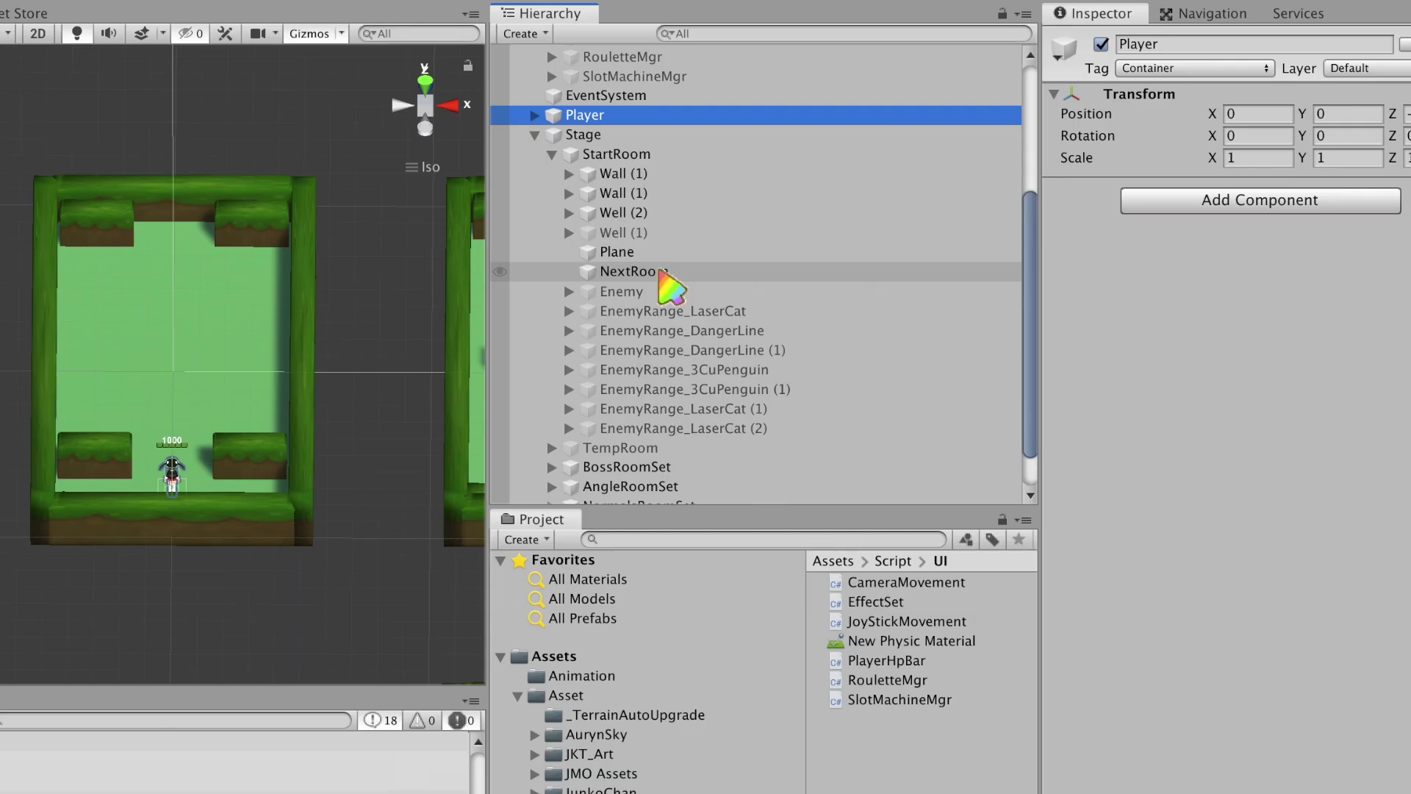
- Move StartRoom's NextRoom above Plane so it matches the other rooms' child order
left_click(648, 274)
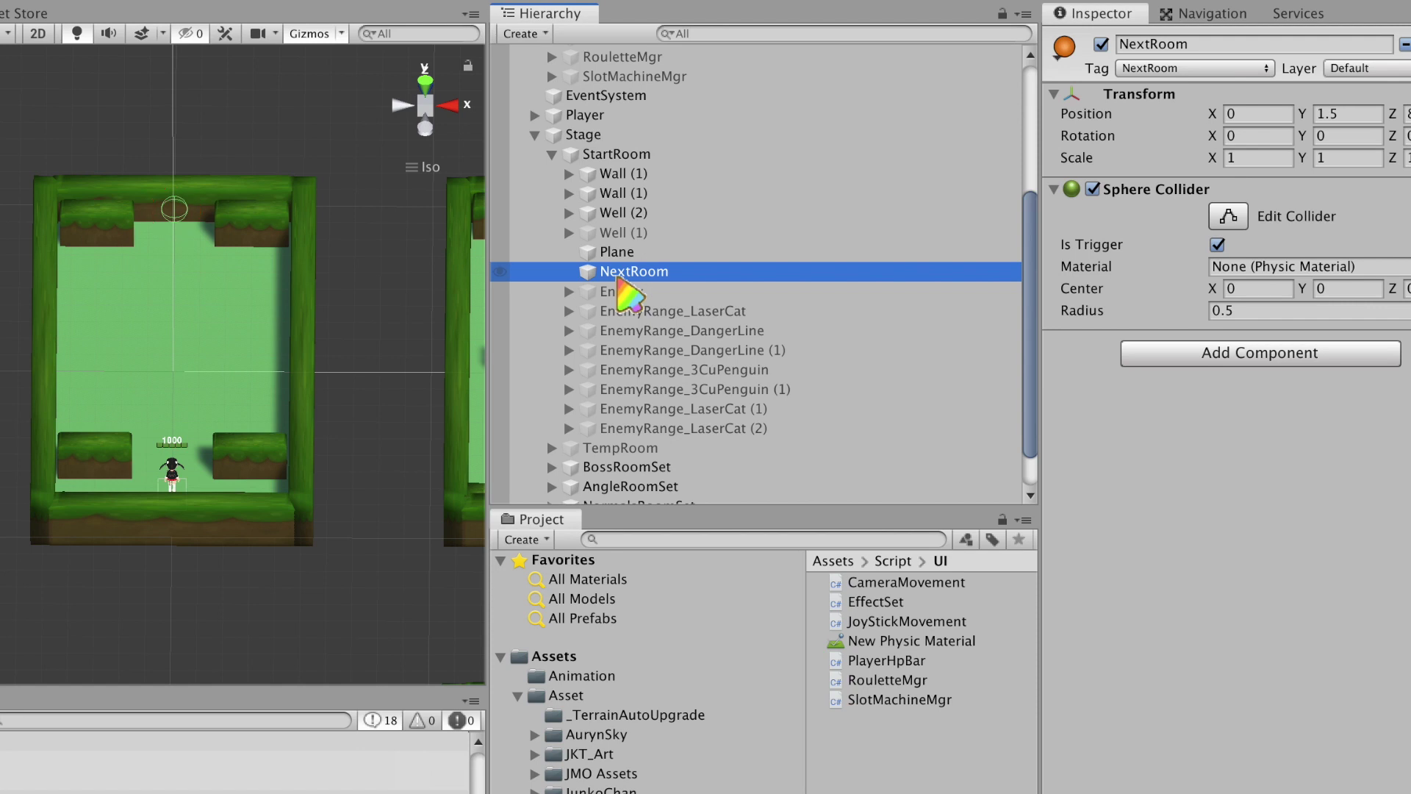
scroll(647, 330, "down", 5)
left_click(569, 278)
scroll(676, 336, "down", 3)
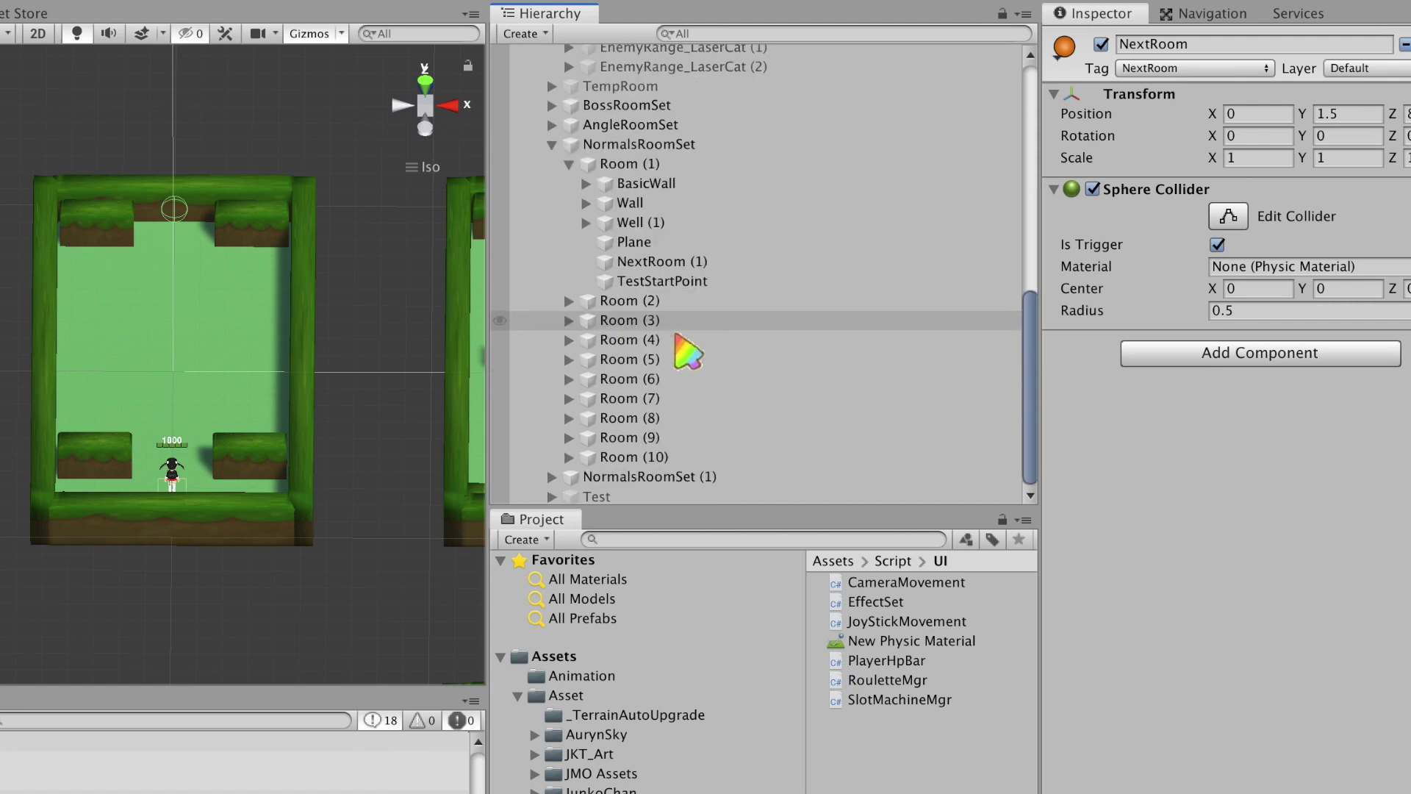
double_click(658, 263)
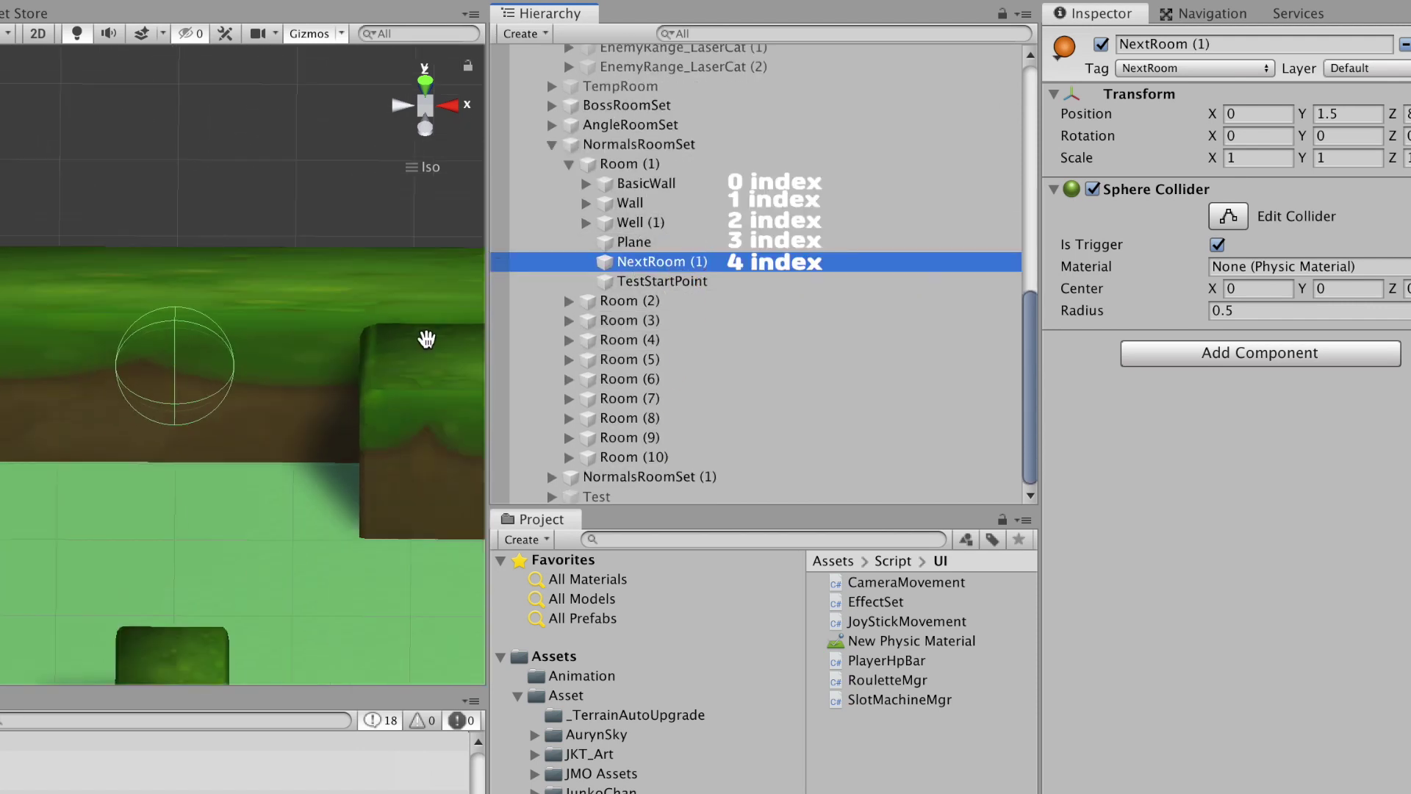
scroll(419, 342, "down", 5)
scroll(384, 402, "down", 2)
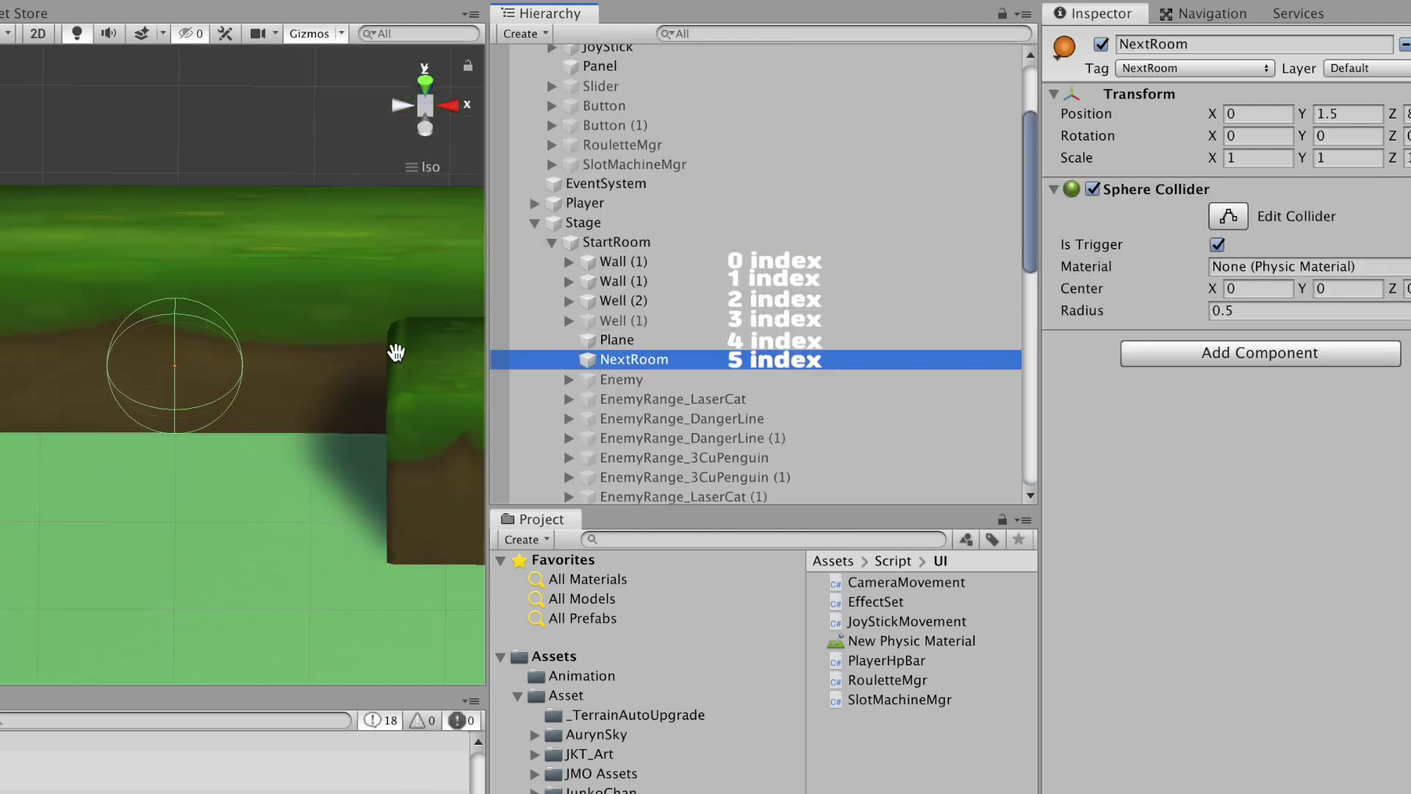
scroll(395, 352, "down", 5)
left_click_drag(633, 359, 602, 340)
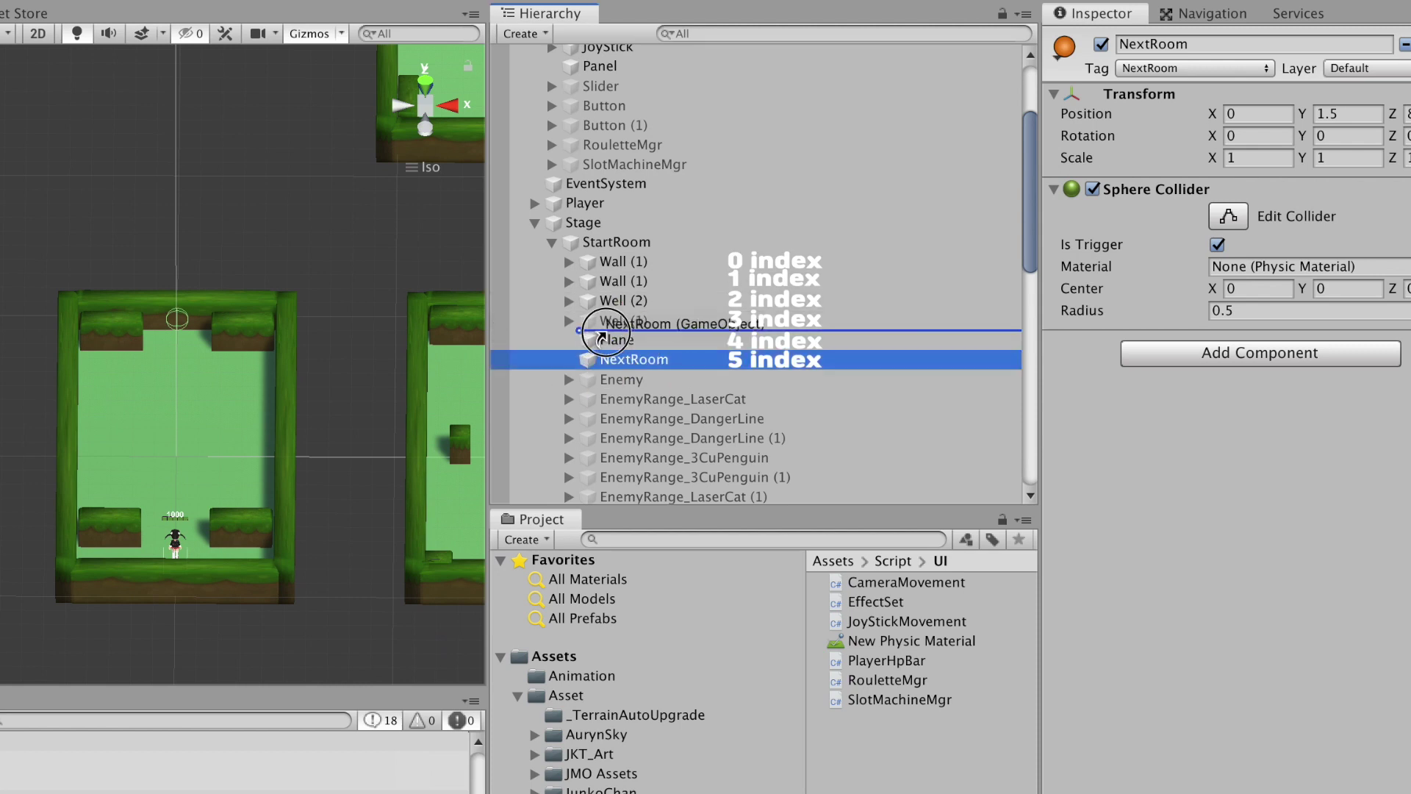
left_click_drag(601, 339, 601, 340)
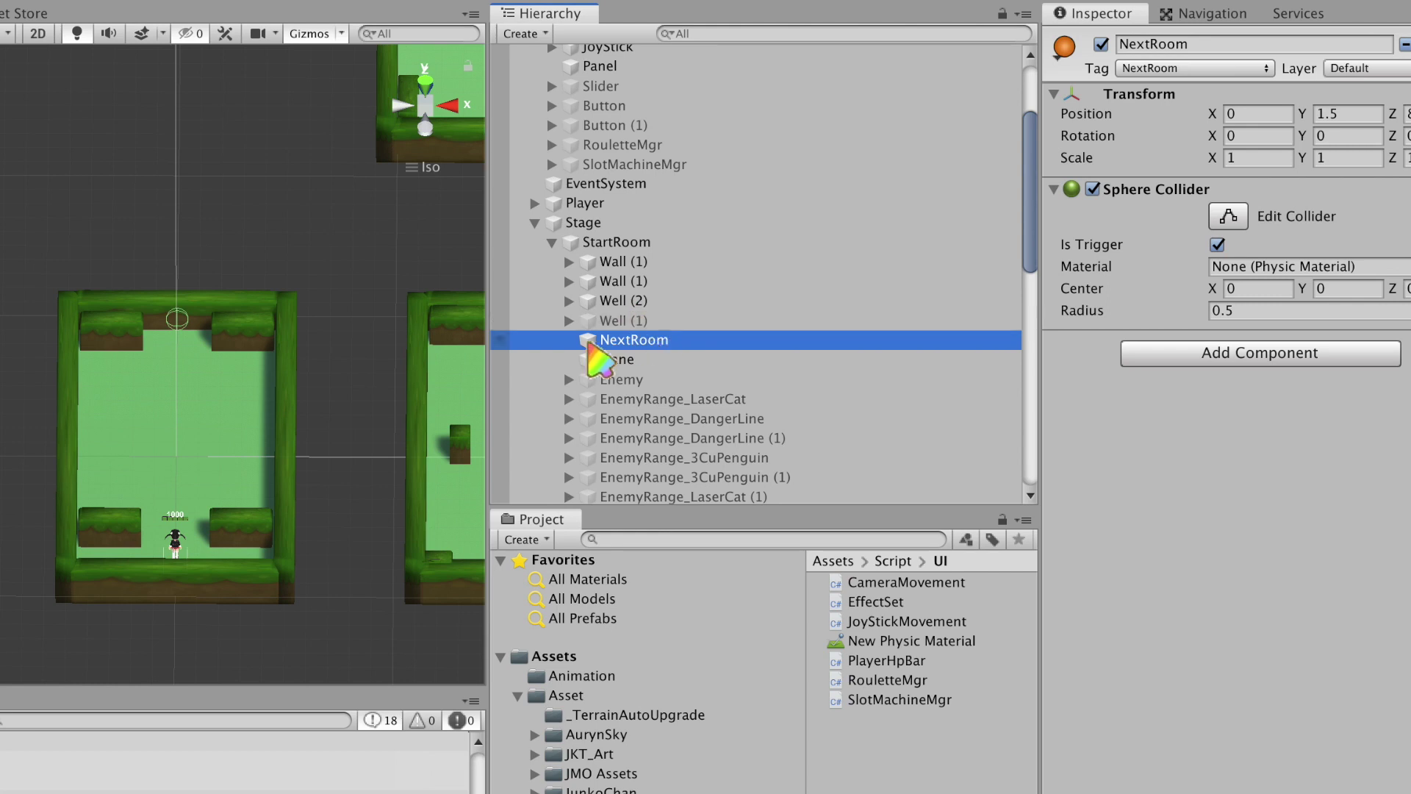
scroll(570, 375, "down", 10)
scroll(572, 380, "up", 10)
- Duplicate the Enemy to make a pair, then copy both enemies into Room (10)
left_click(621, 242)
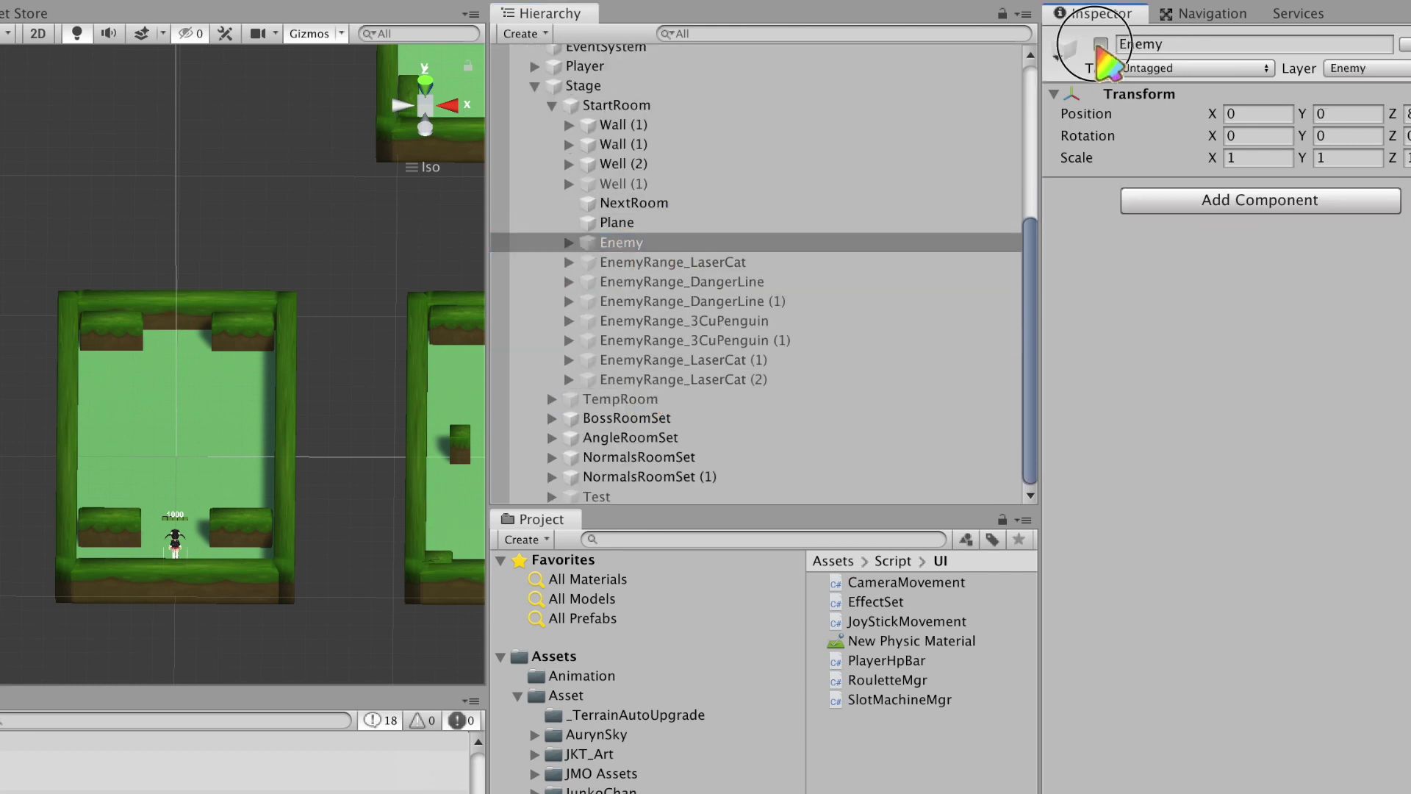
left_click_drag(388, 455, 388, 471, "alt")
key("ctrl+d")
left_click_drag(621, 398, 631, 401)
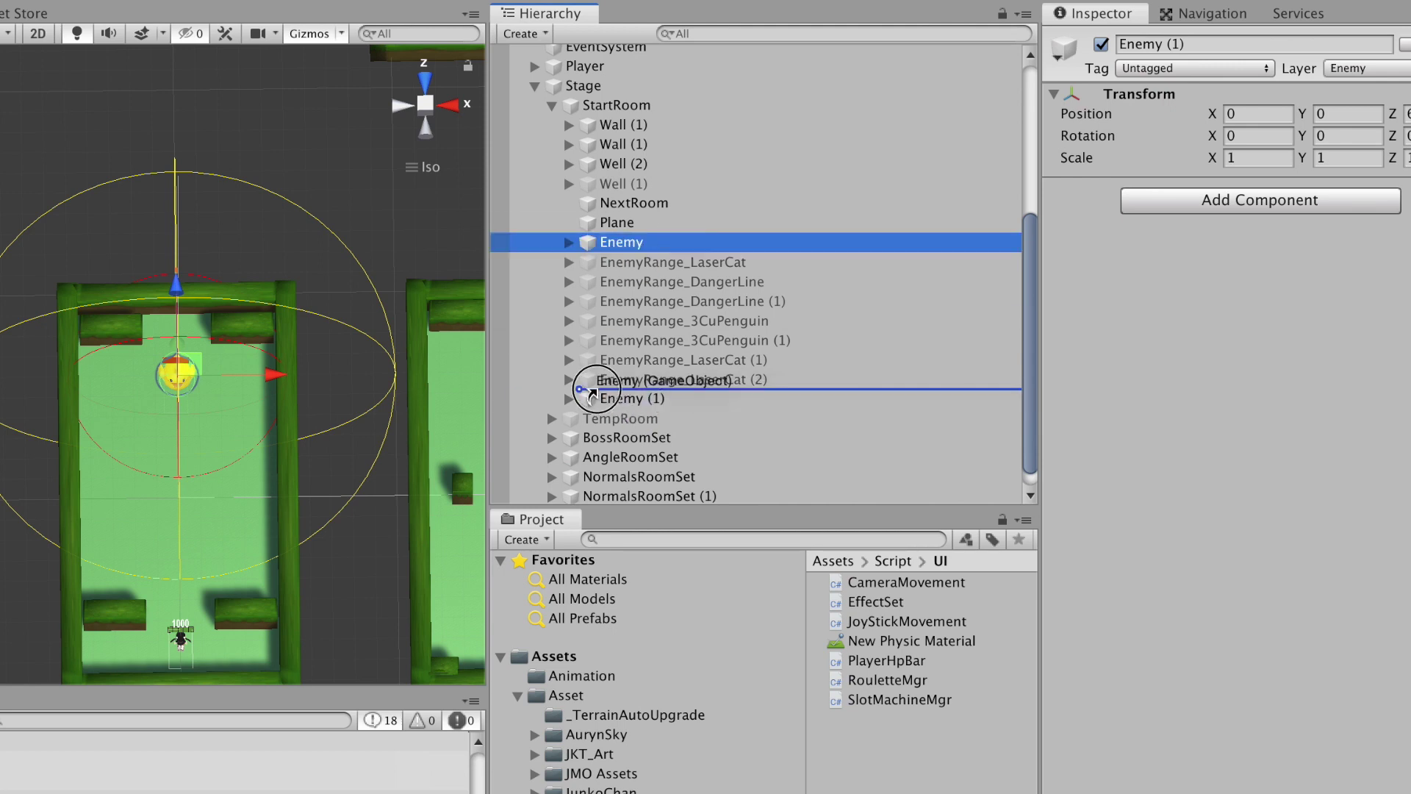
left_click_drag(621, 242, 772, 390, "ctrl")
key("ctrl+d")
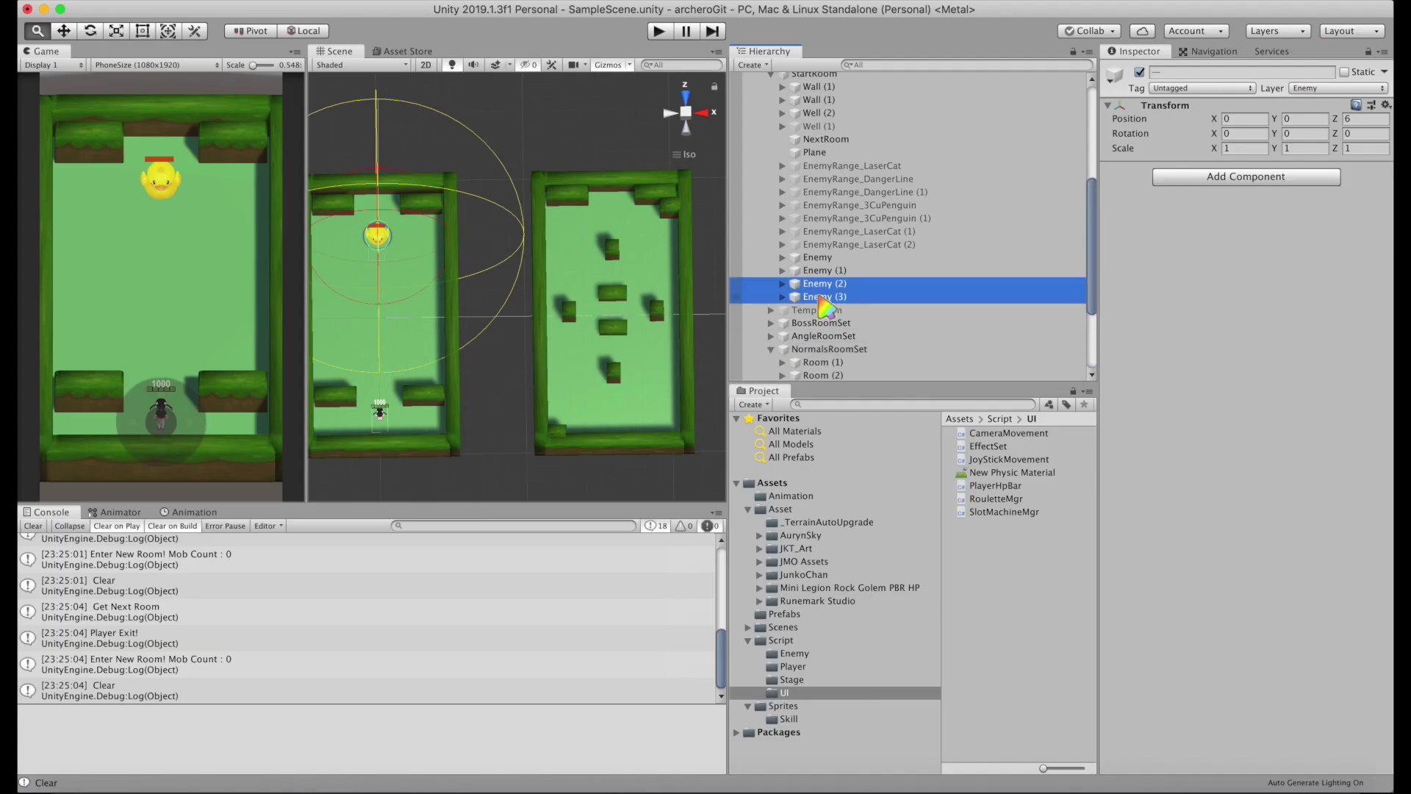
left_click_drag(823, 303, 766, 371)
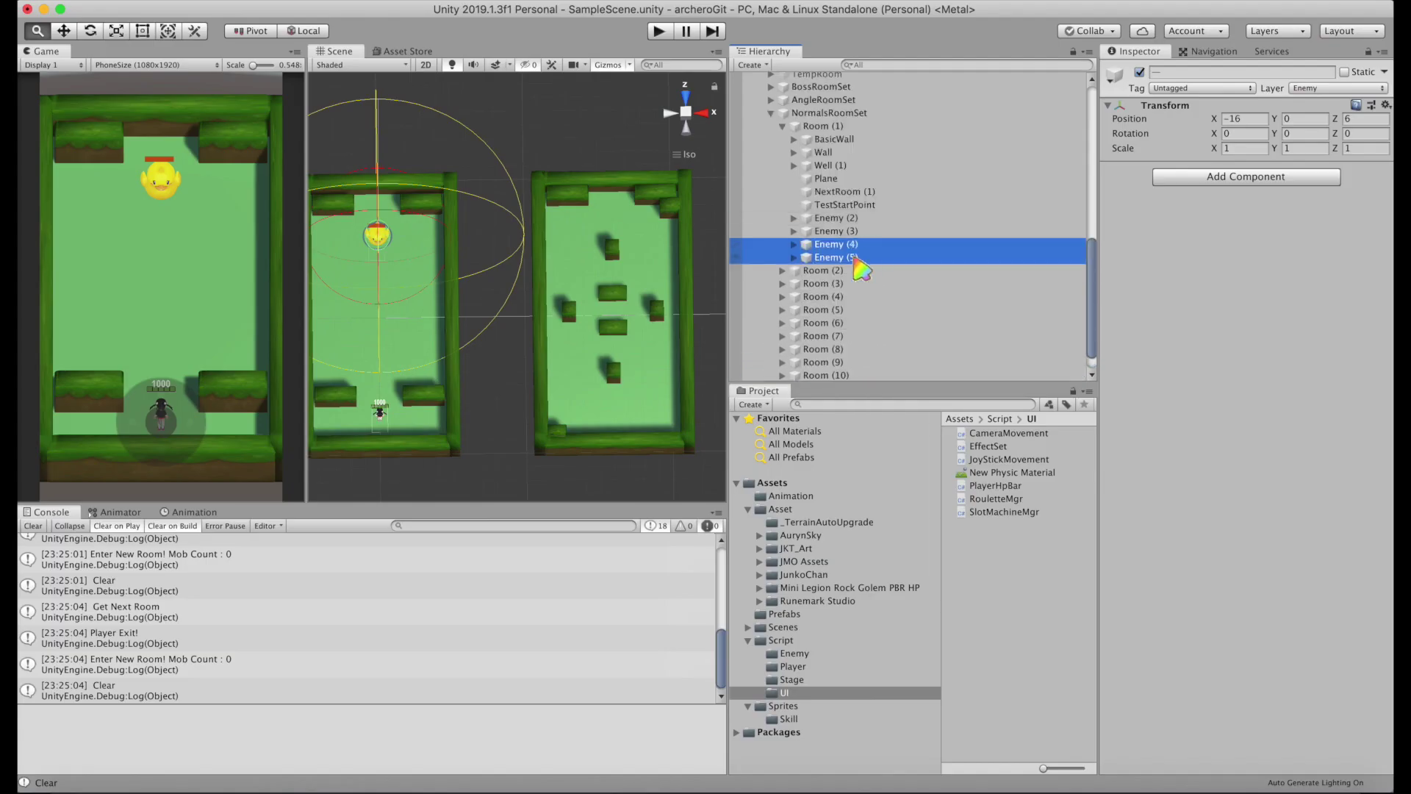
- Reset the enemy copies' Transform positions to the room origin
left_click(1386, 105)
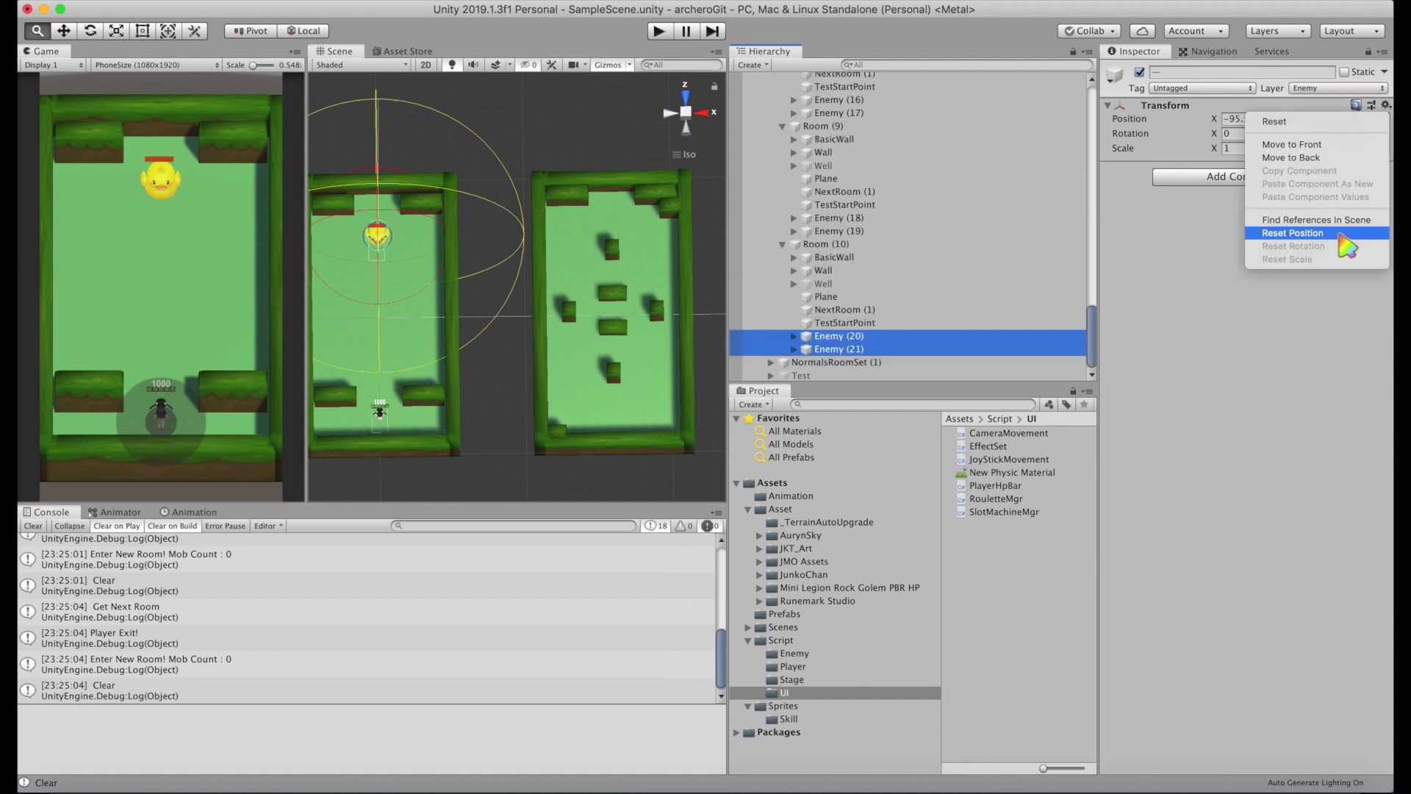
left_click(1340, 233)
left_click(1386, 105)
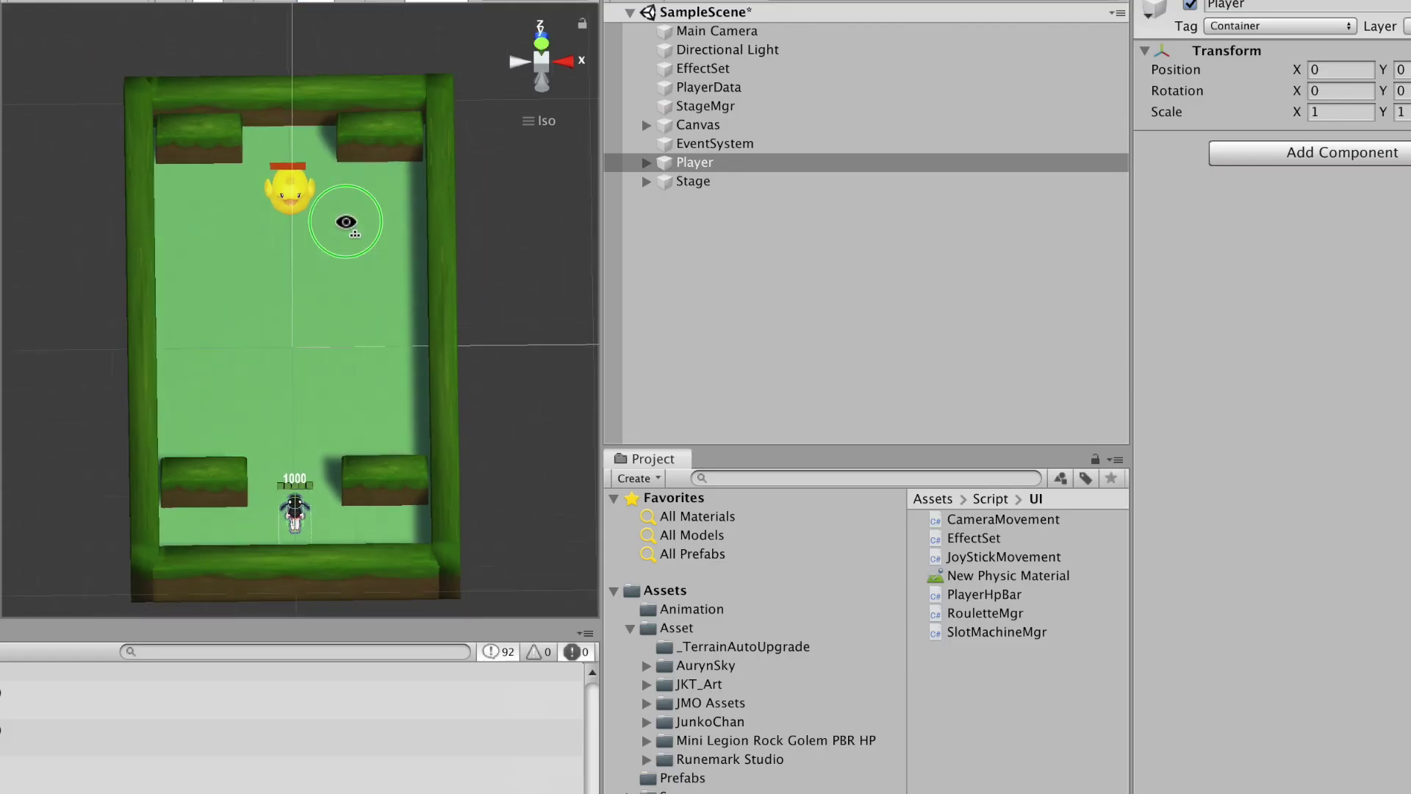
left_click(750, 252)
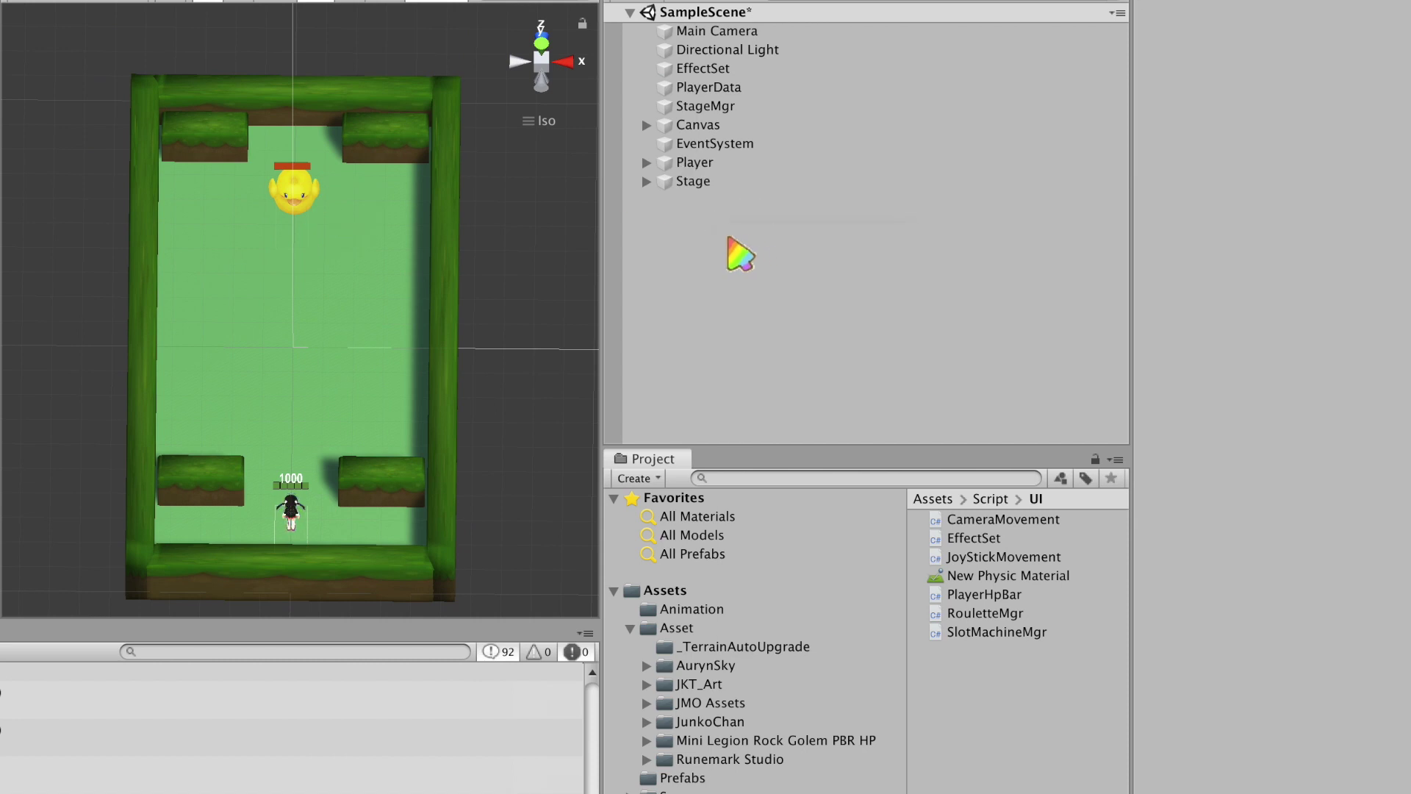
- Create a cube, set its scale values to 3 and 1.5, and apply the Test material
right_click(728, 235)
mouse_move(809, 466)
left_click(985, 466)
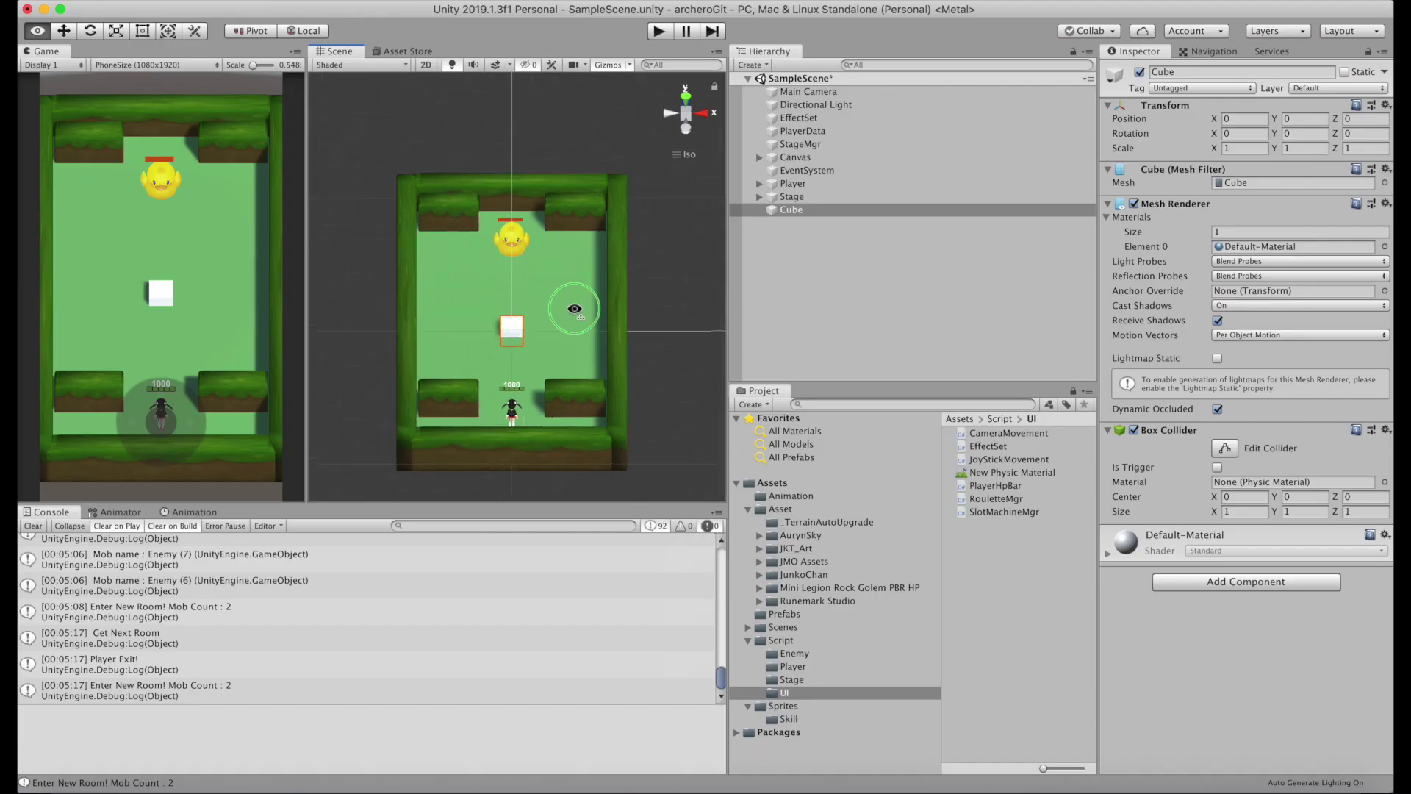
scroll(629, 353, "up", 5)
type("3")
key("Tab")
type("3")
key("Tab")
type("1.5")
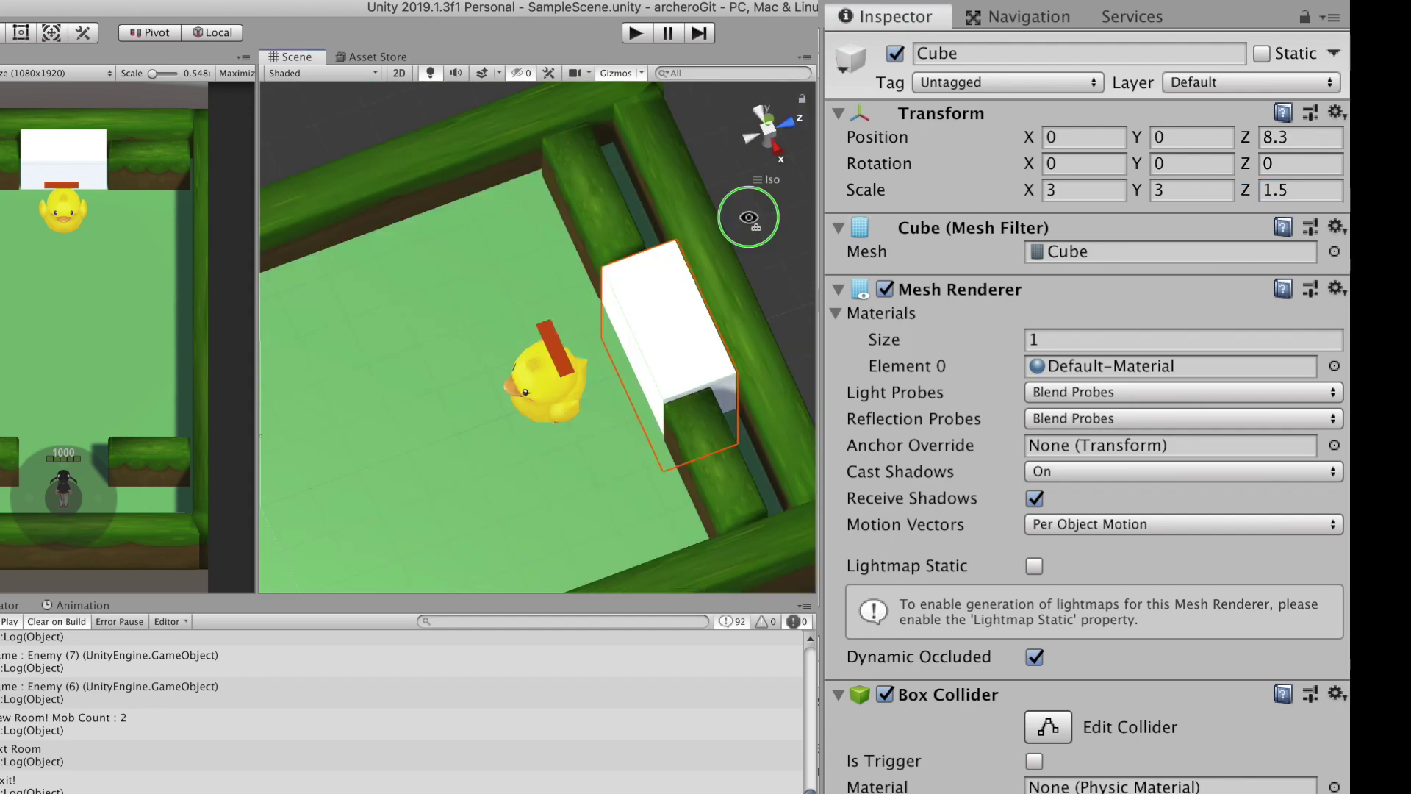
left_click_drag(740, 220, 779, 228, "alt")
left_click(1384, 246)
double_click(976, 497)
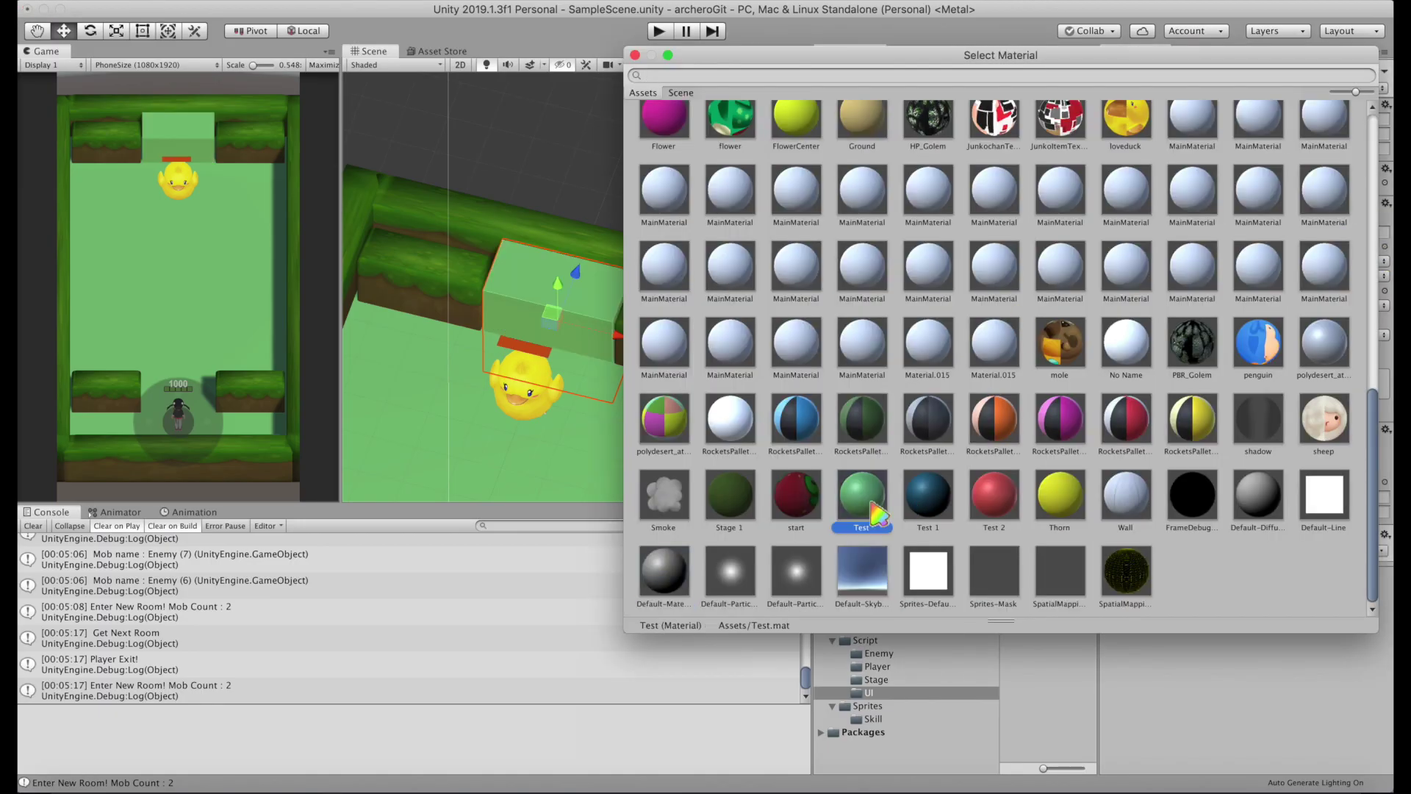
- Add a sprite child to the cube and import the door images as 2D sprites with Point filtering
right_click(882, 209)
mouse_move(959, 392)
left_click(932, 450)
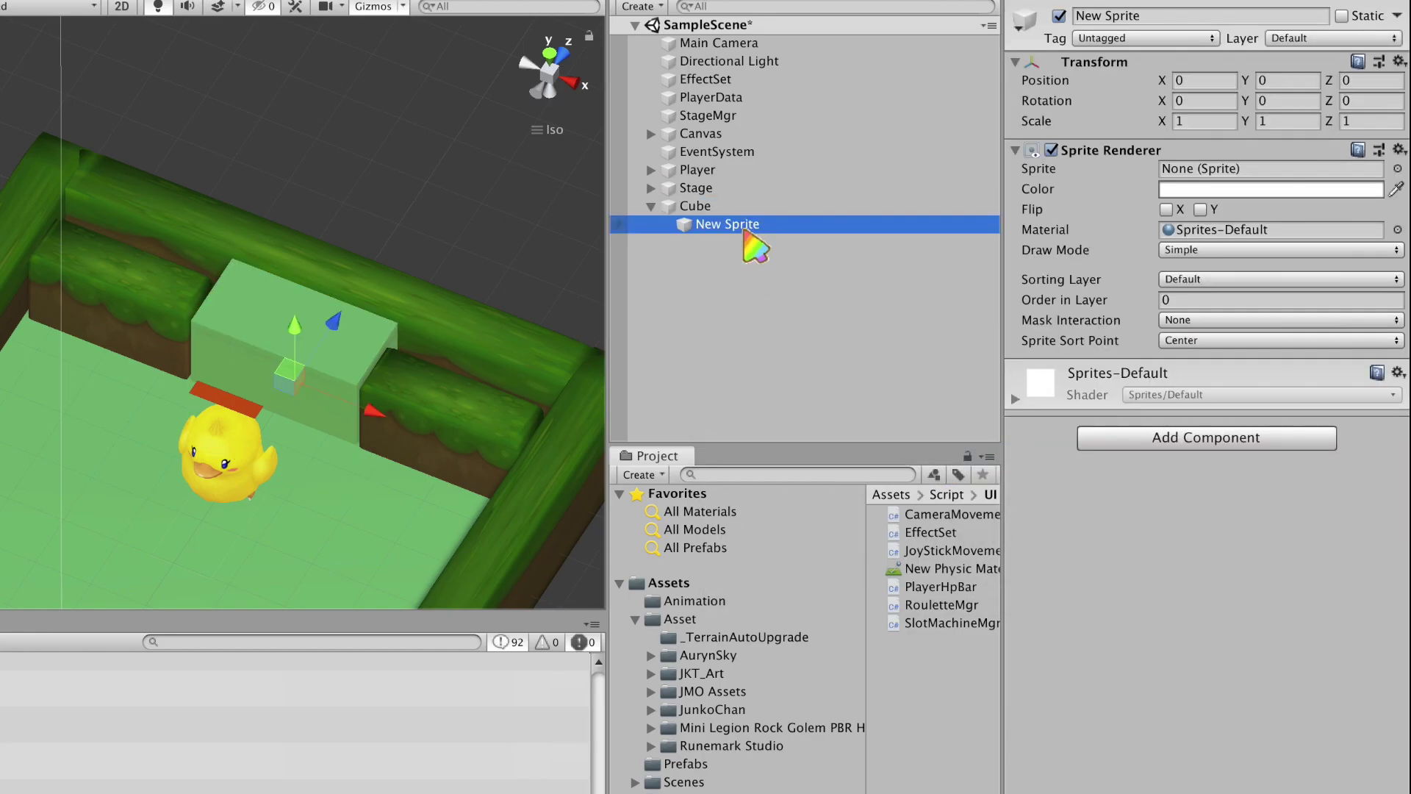
left_click_drag(818, 599, 931, 522)
left_click(931, 514)
left_click(1209, 68)
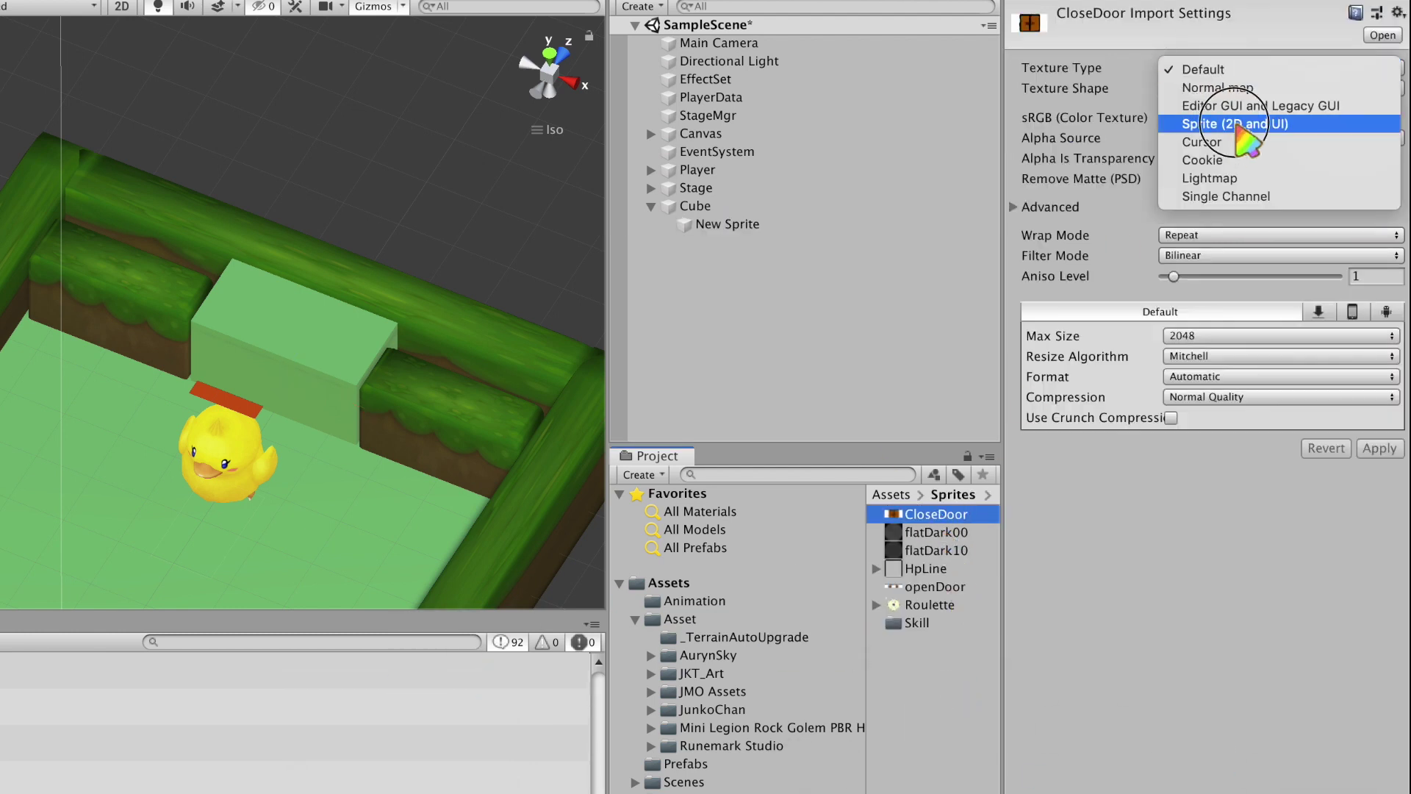
left_click(1234, 123)
left_click(1235, 323)
left_click(1226, 305)
left_click(1367, 515)
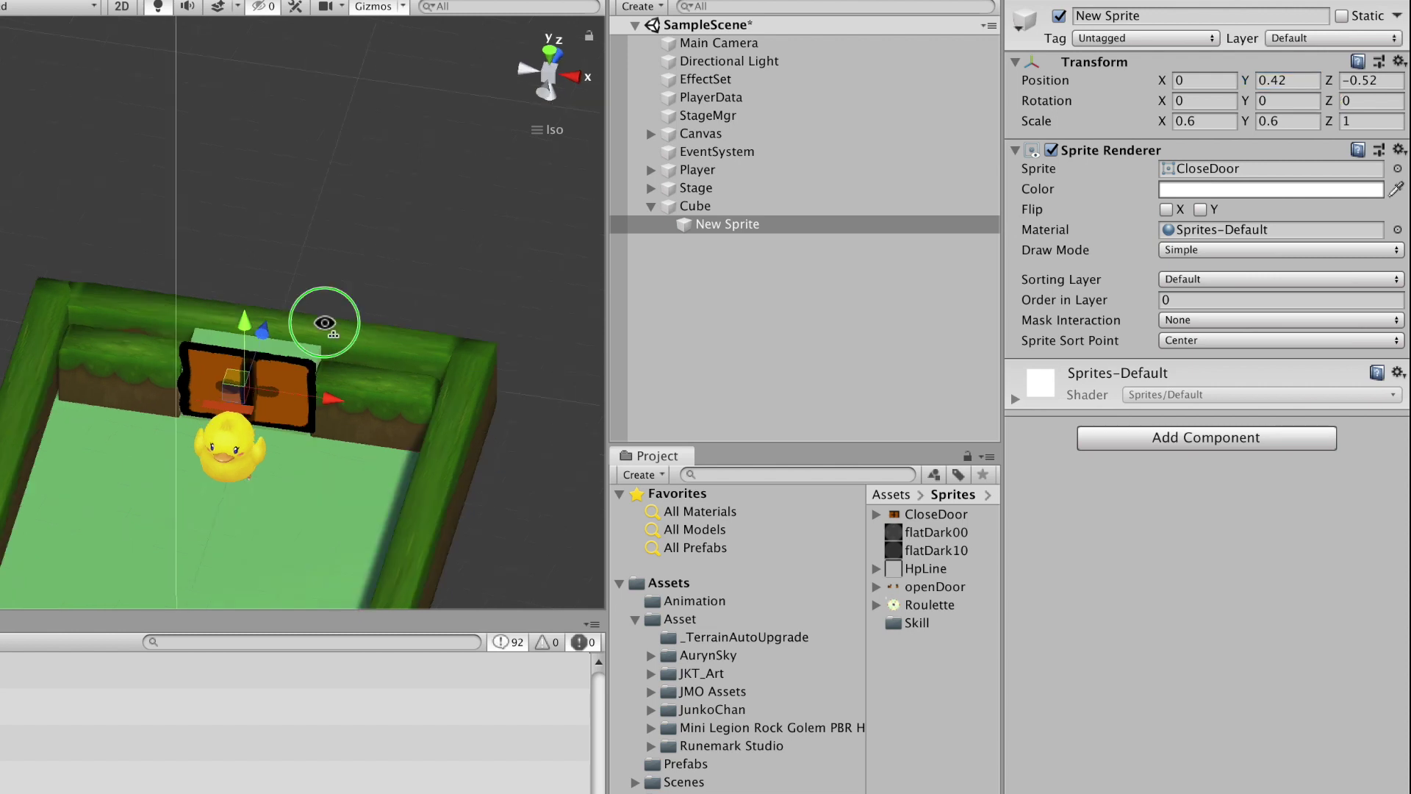
- Rename the cube to CloseDoor and give the duplicate's sprite the openDoor image
double_click(704, 207)
type("loseDoor")
key("Return")
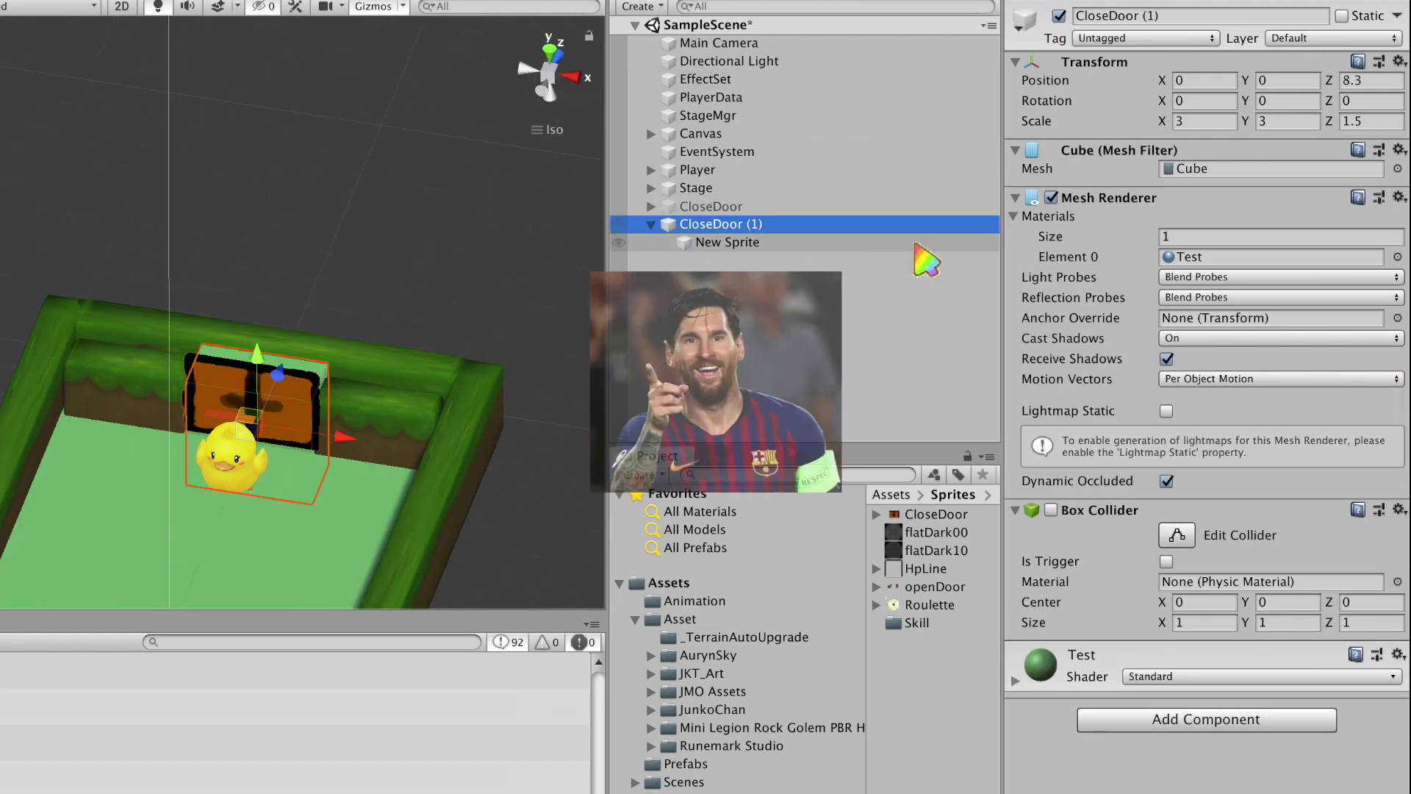
left_click(776, 244)
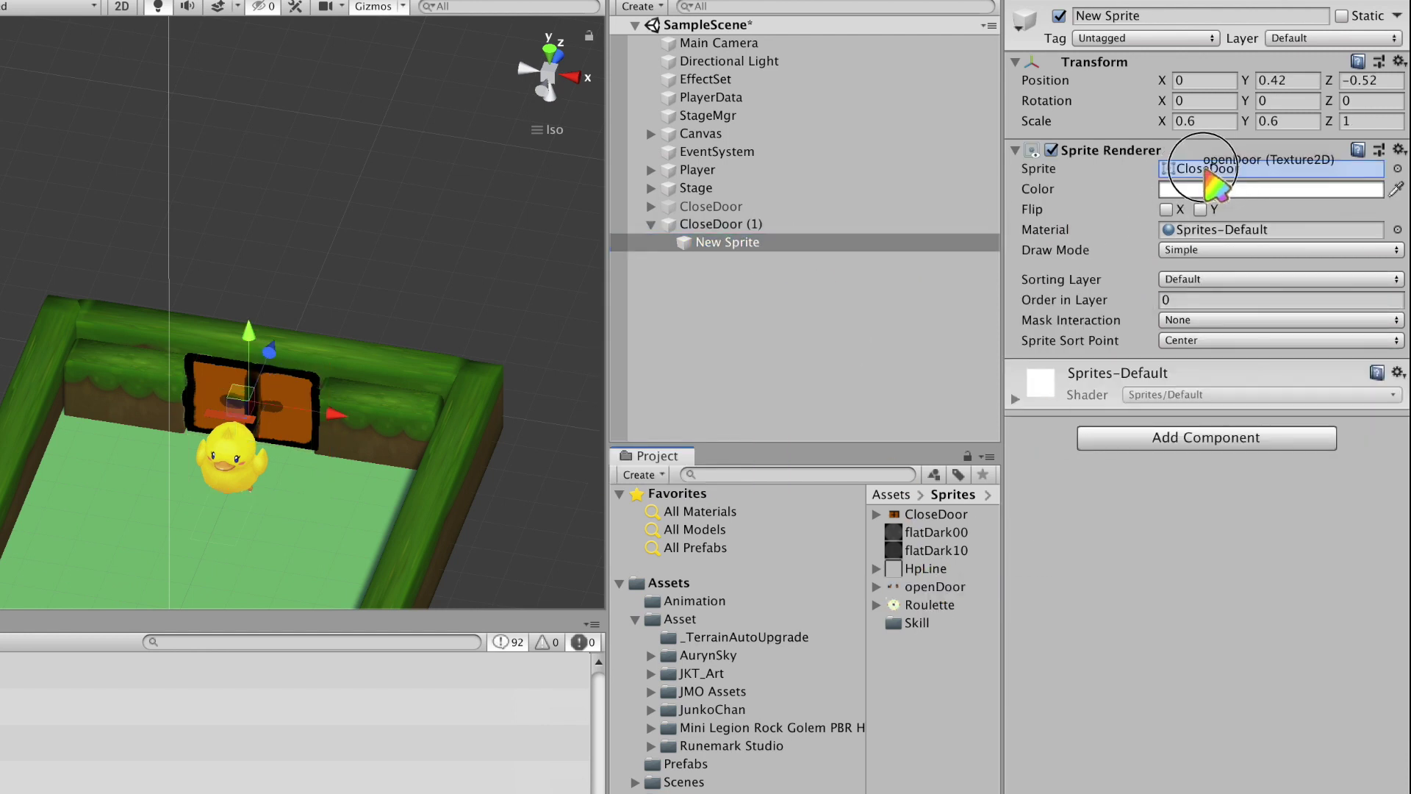
left_click_drag(932, 594, 1206, 169)
right_click(727, 224)
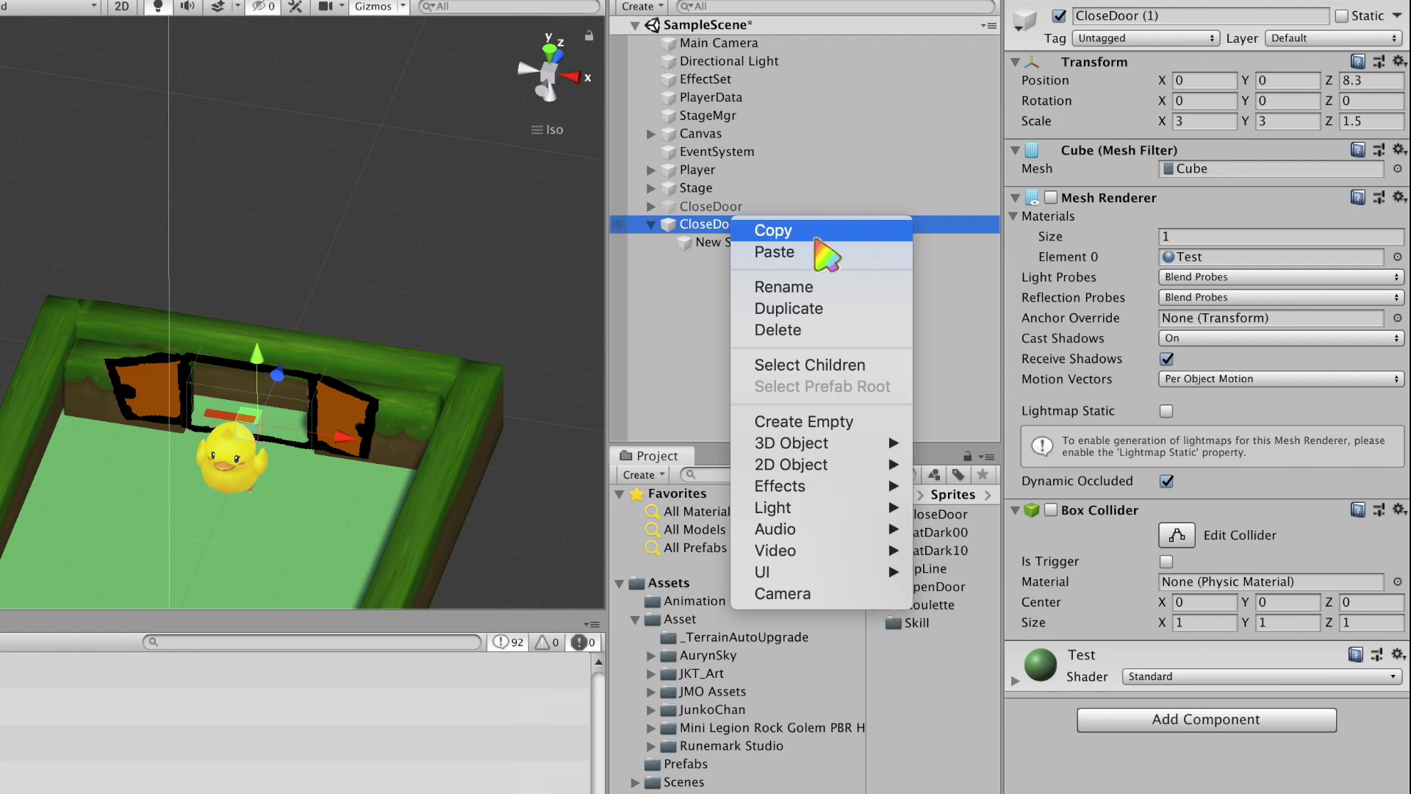
- Add a yellow Point Light with intensity 15 and Hard Shadows under CloseDoor (1)
mouse_move(812, 508)
left_click(976, 529)
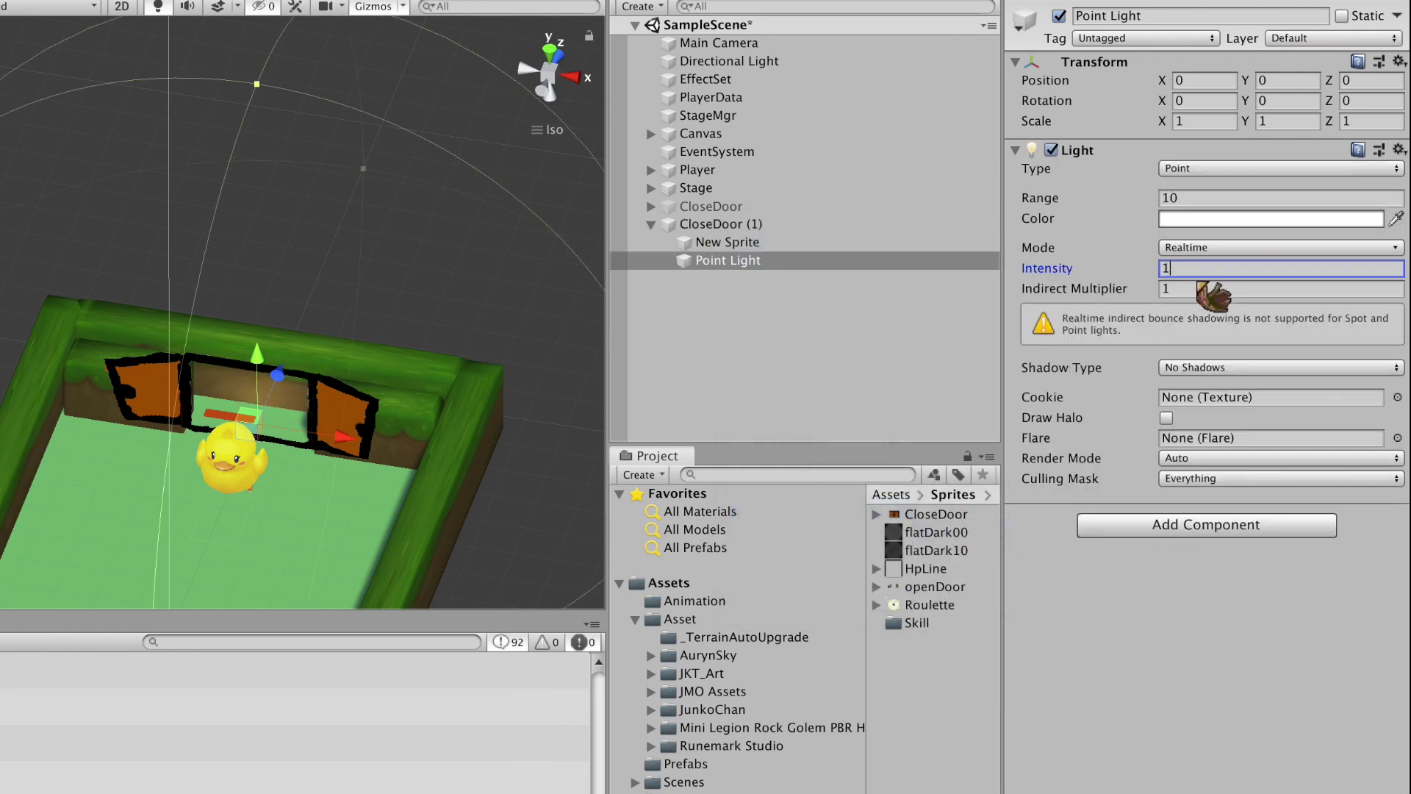
left_click_drag(1039, 278, 1081, 277)
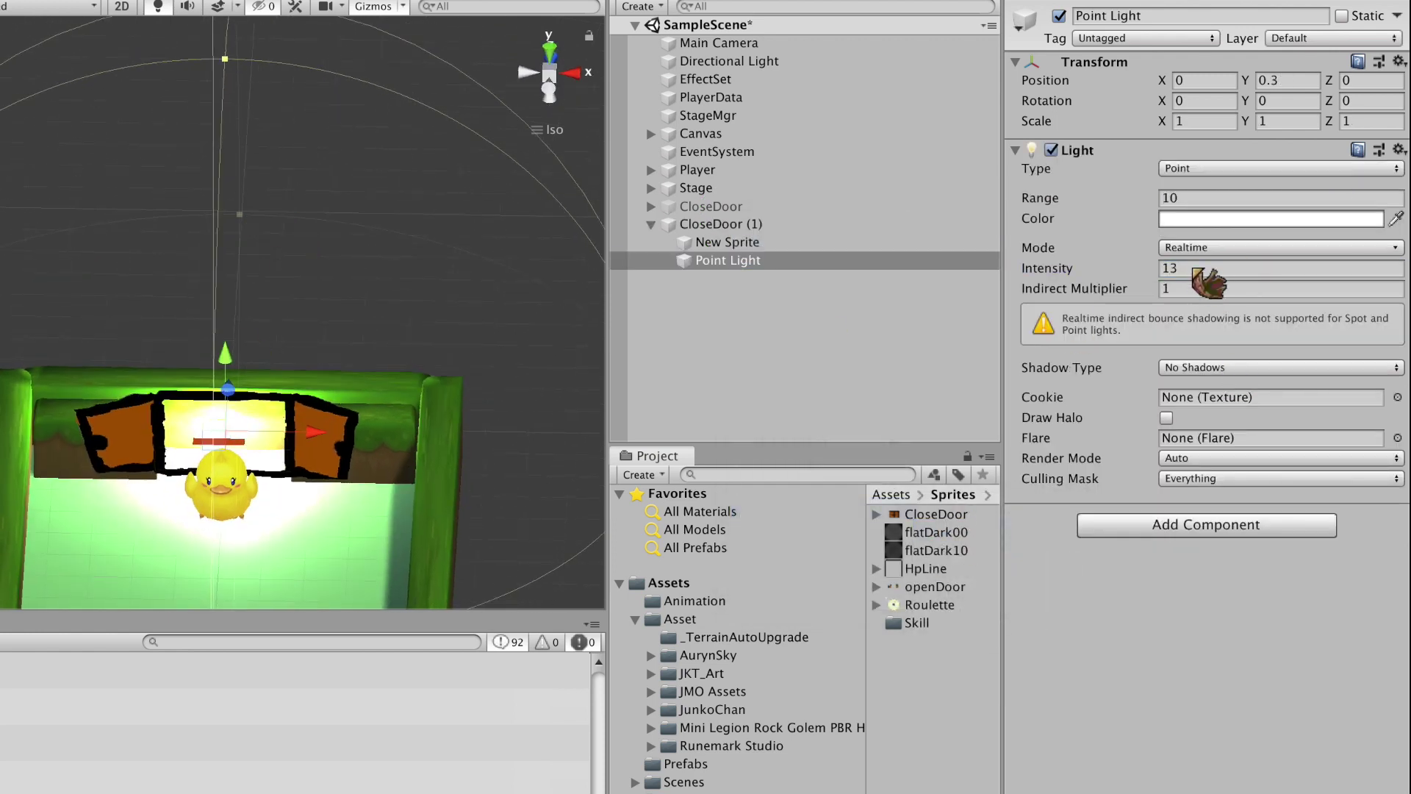
left_click(1272, 219)
left_click(646, 426)
left_click(495, 291)
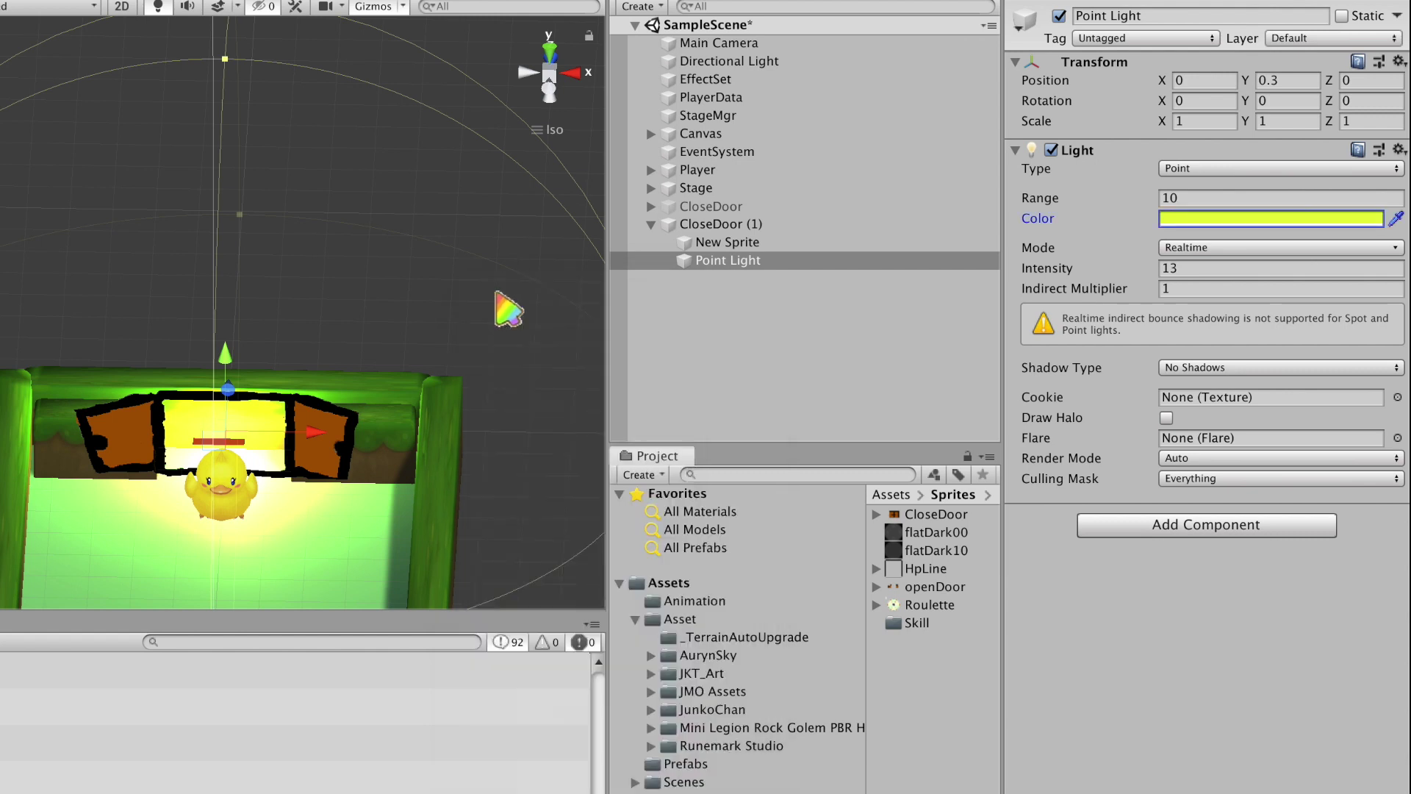
type("12")
key("BackSpace")
type("0")
key("BackSpace")
type("5")
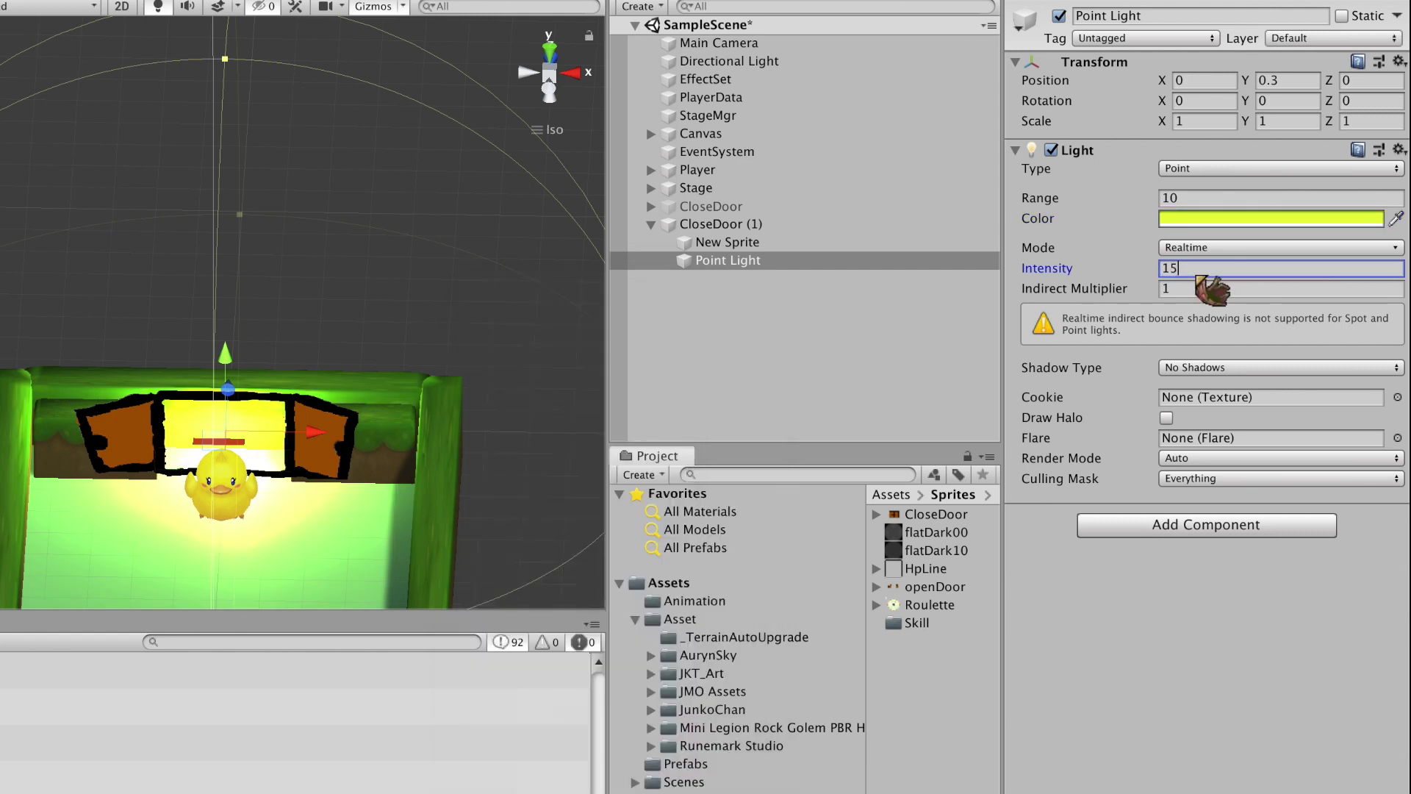
left_click(1248, 364)
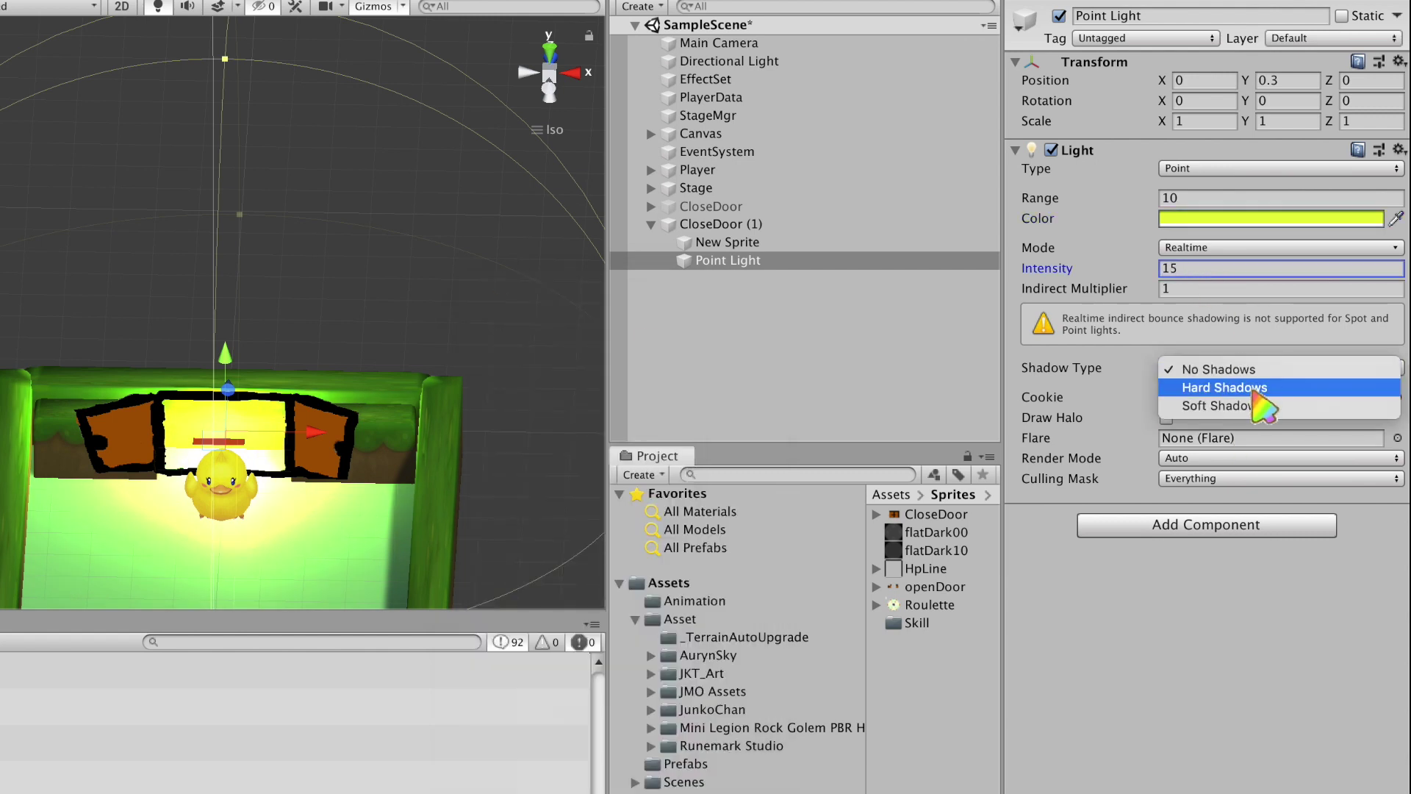
left_click(1249, 385)
- Rename CloseDoor (1) to OpenDoor, collapse it, and deactivate it
left_click(720, 223)
key("Return")
type("OpenDoor")
key("Return")
left_click(650, 224)
left_click(1059, 16)
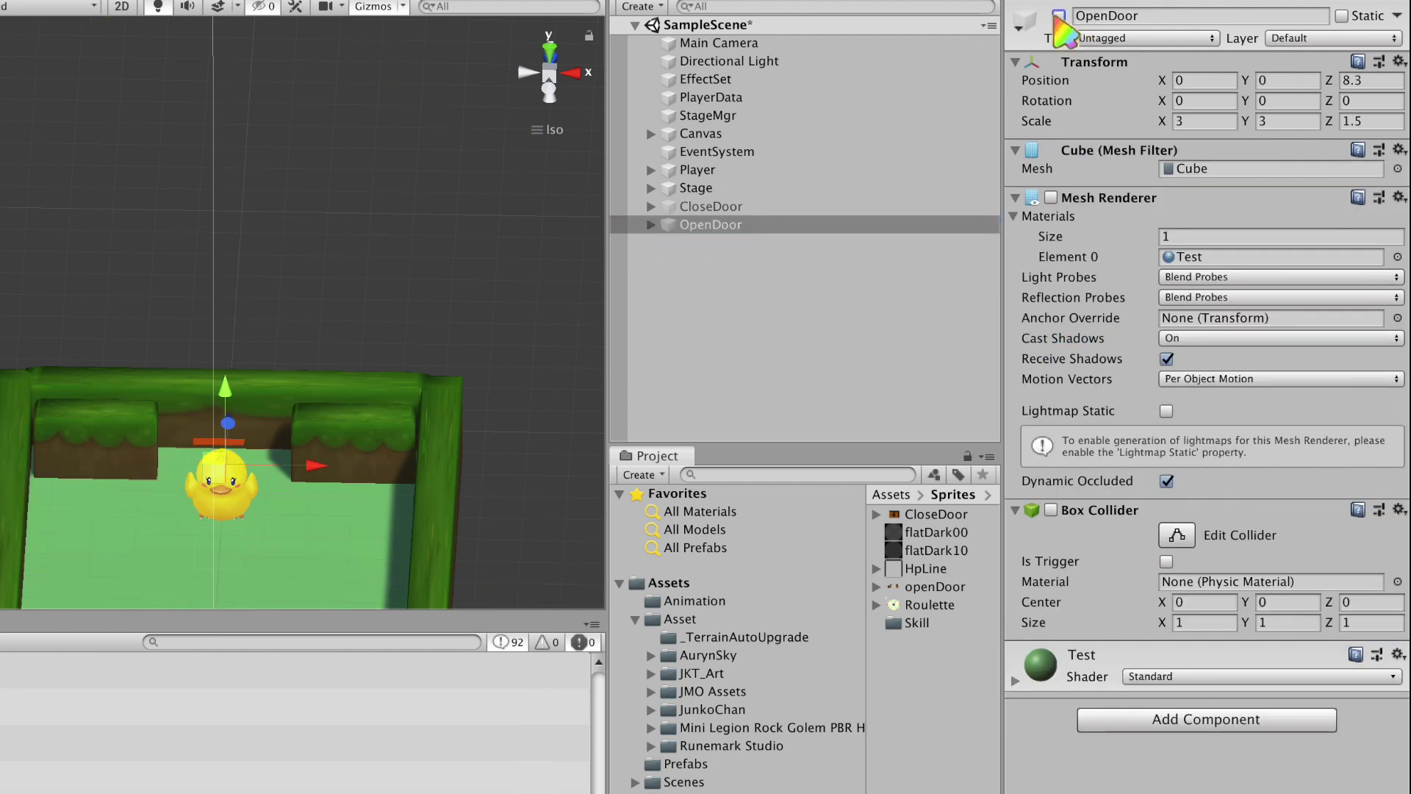
- Toggle the active checkboxes of CloseDoor and OpenDoor to compare the closed and open doors
left_click(710, 206)
left_click(1059, 16)
left_click(1060, 16)
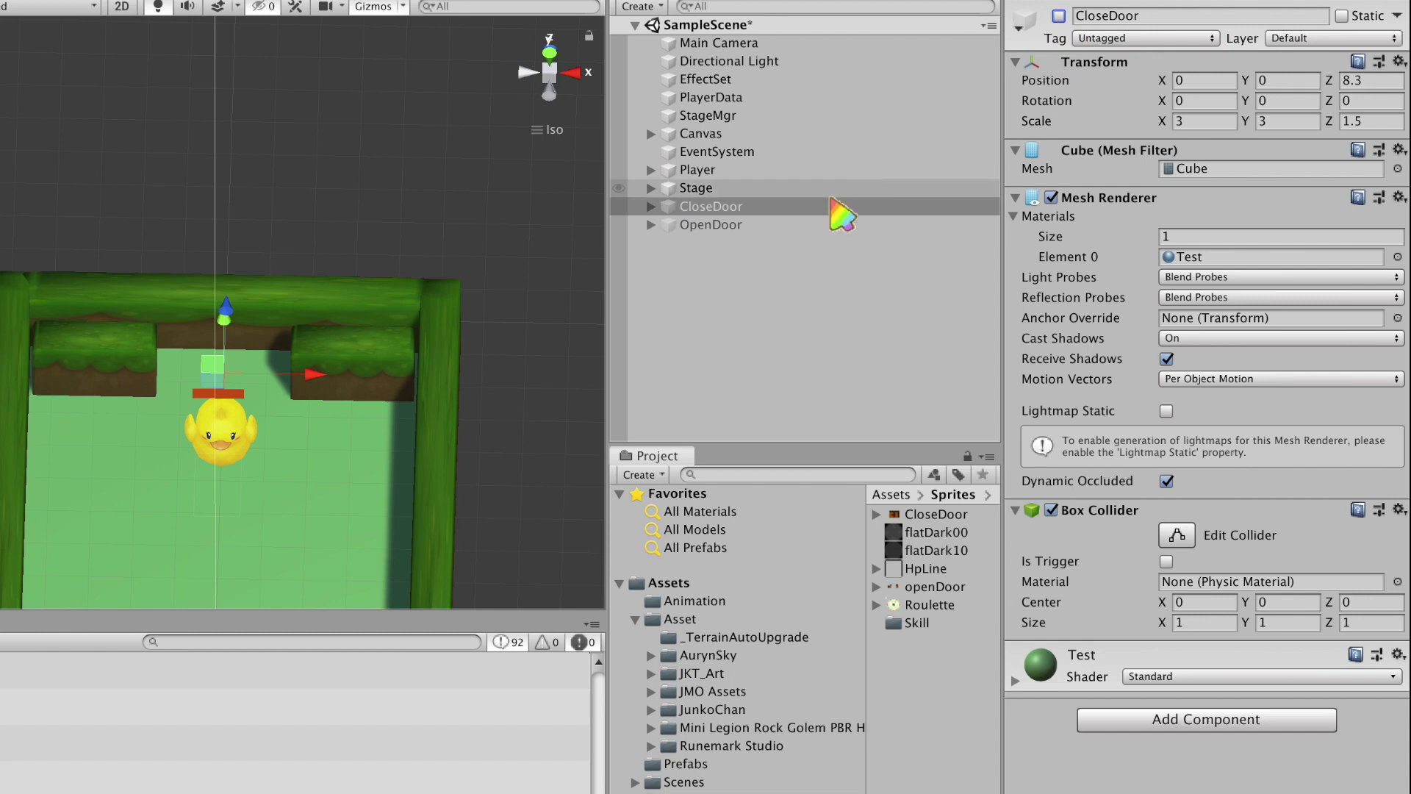
left_click(808, 223)
left_click(1059, 16)
- Expand Stage, review StartRoom's room trigger settings, and select CloseDoor
left_click(652, 187)
left_click(803, 207)
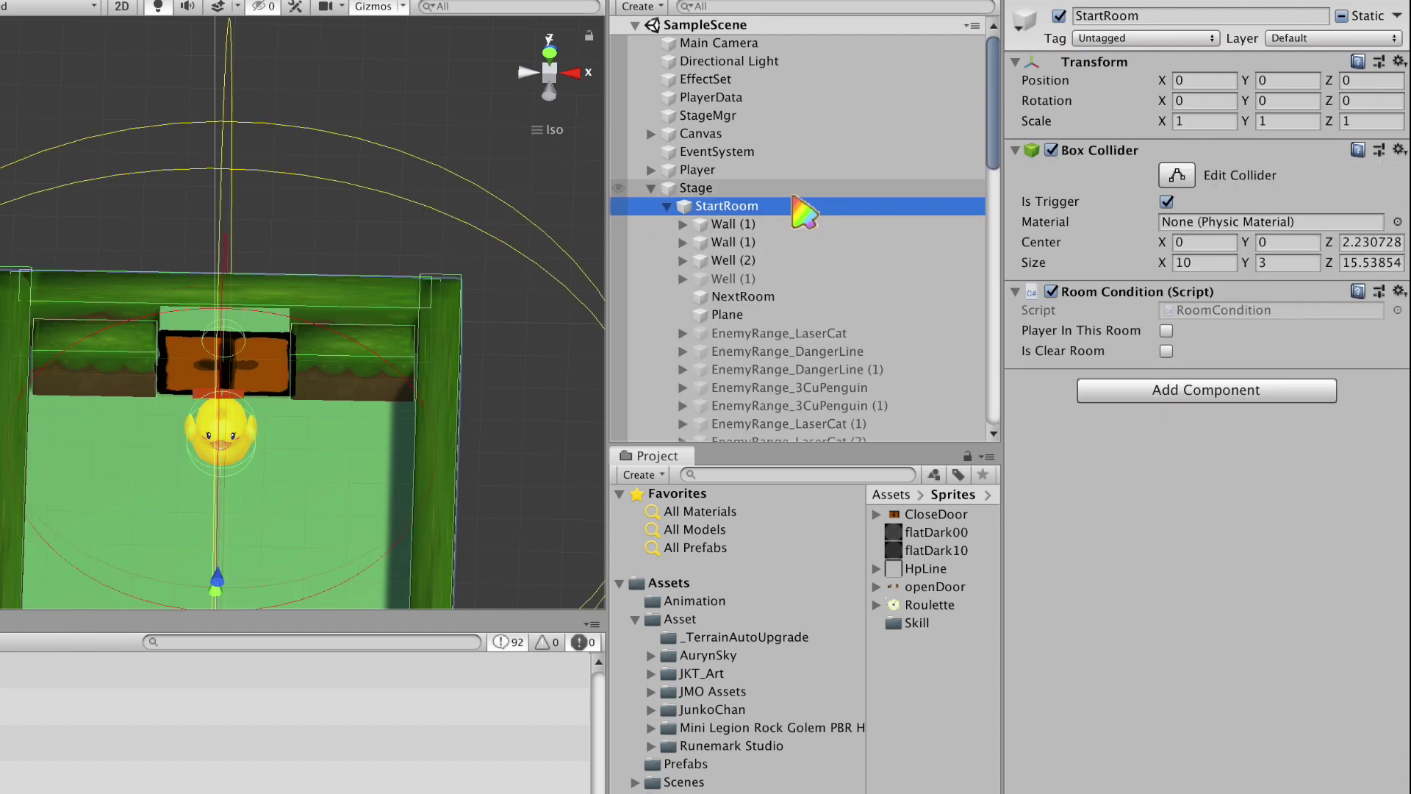
scroll(757, 242, "down", 10)
scroll(704, 271, "up", 6)
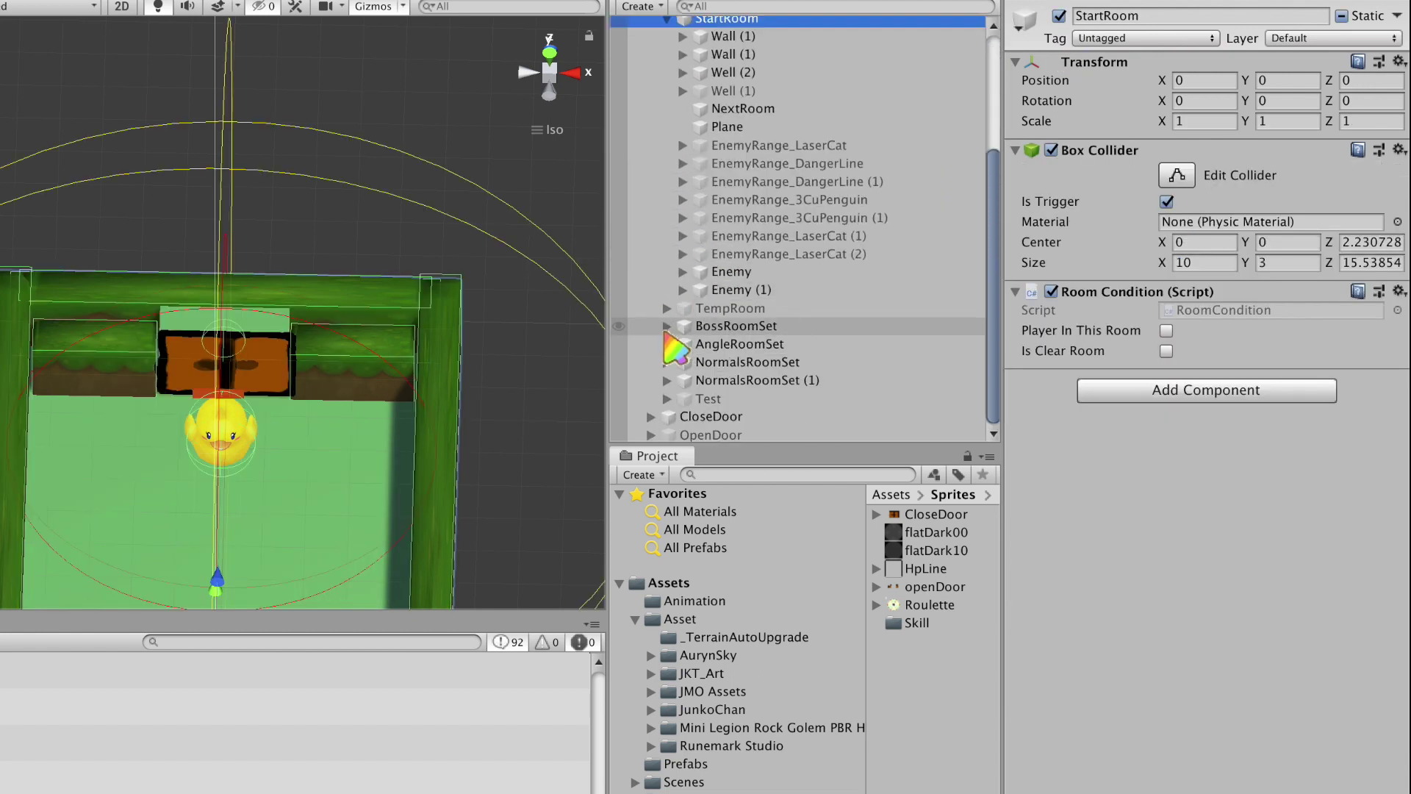
scroll(693, 308, "up", 6)
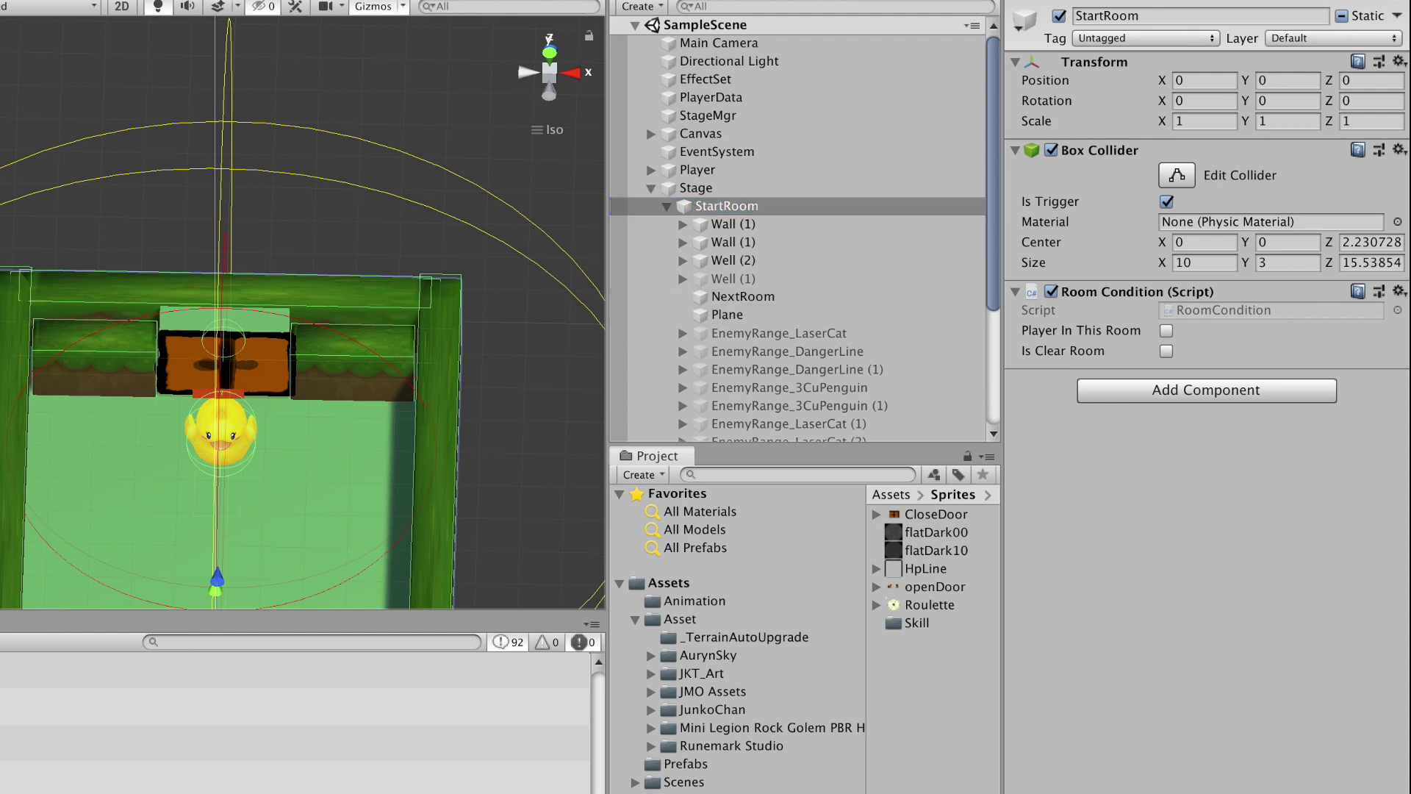
left_click(727, 337)
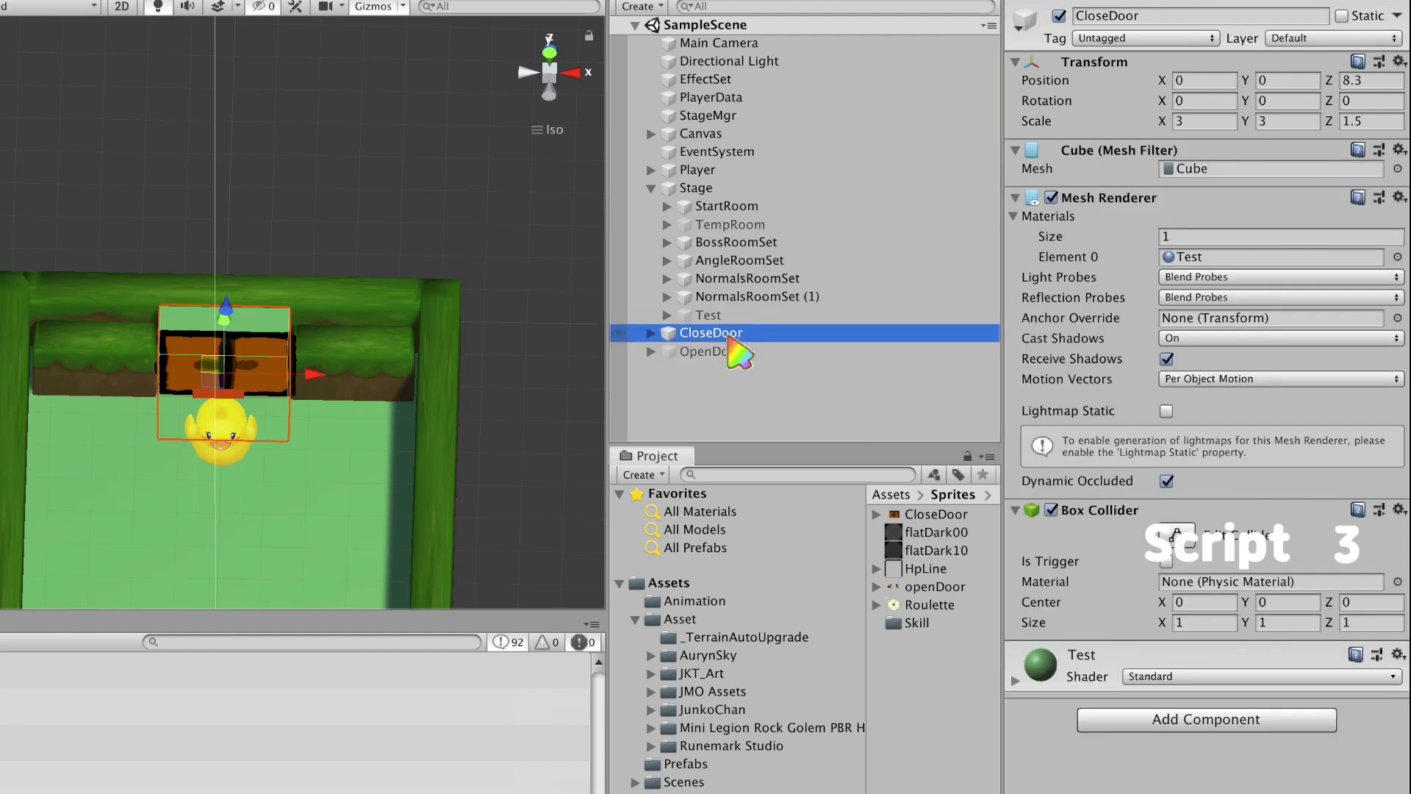
- Declare public GameObject CloseDoor and OpenDoor in StageMgr, link both slots, and comment out OnTriggerExit
left_click(724, 352)
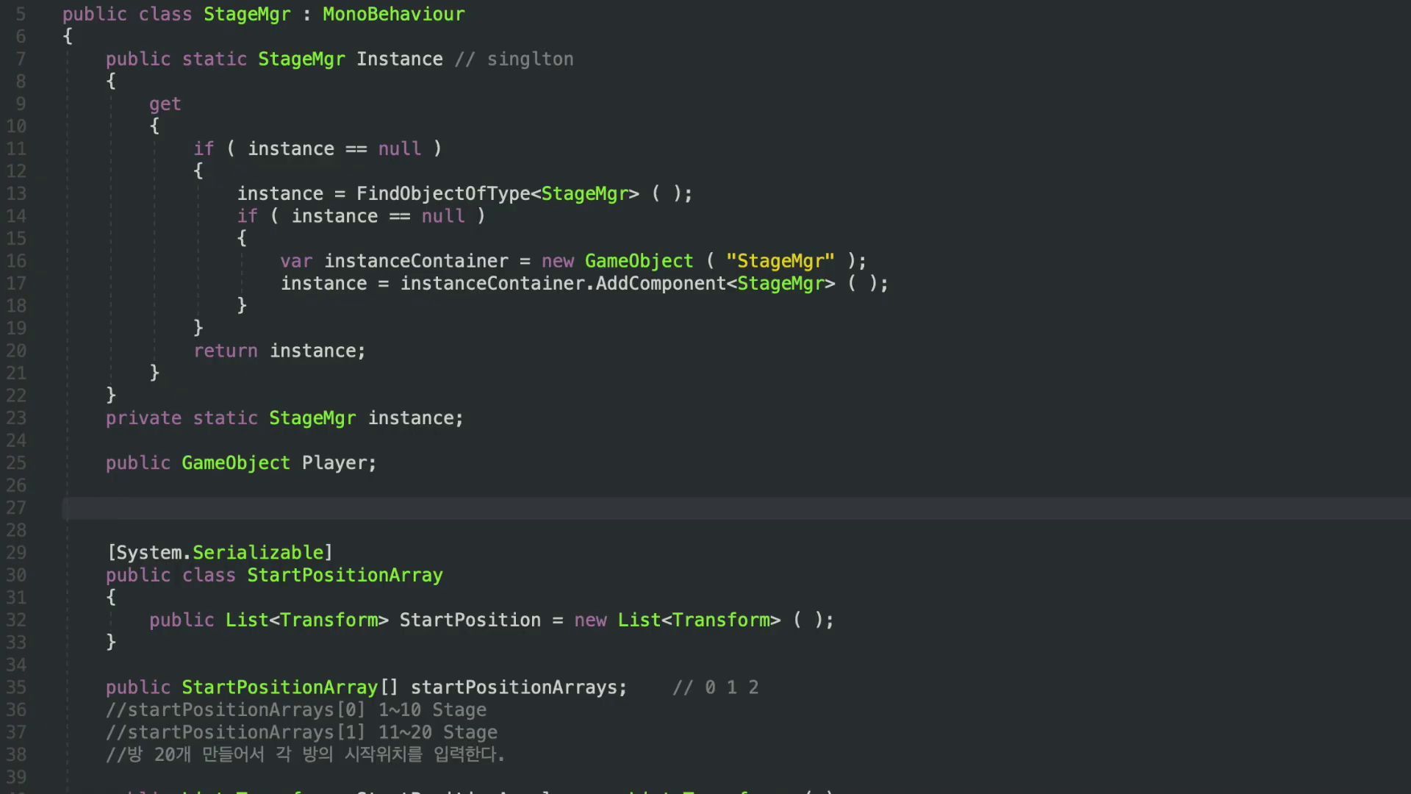
type("public Ga")
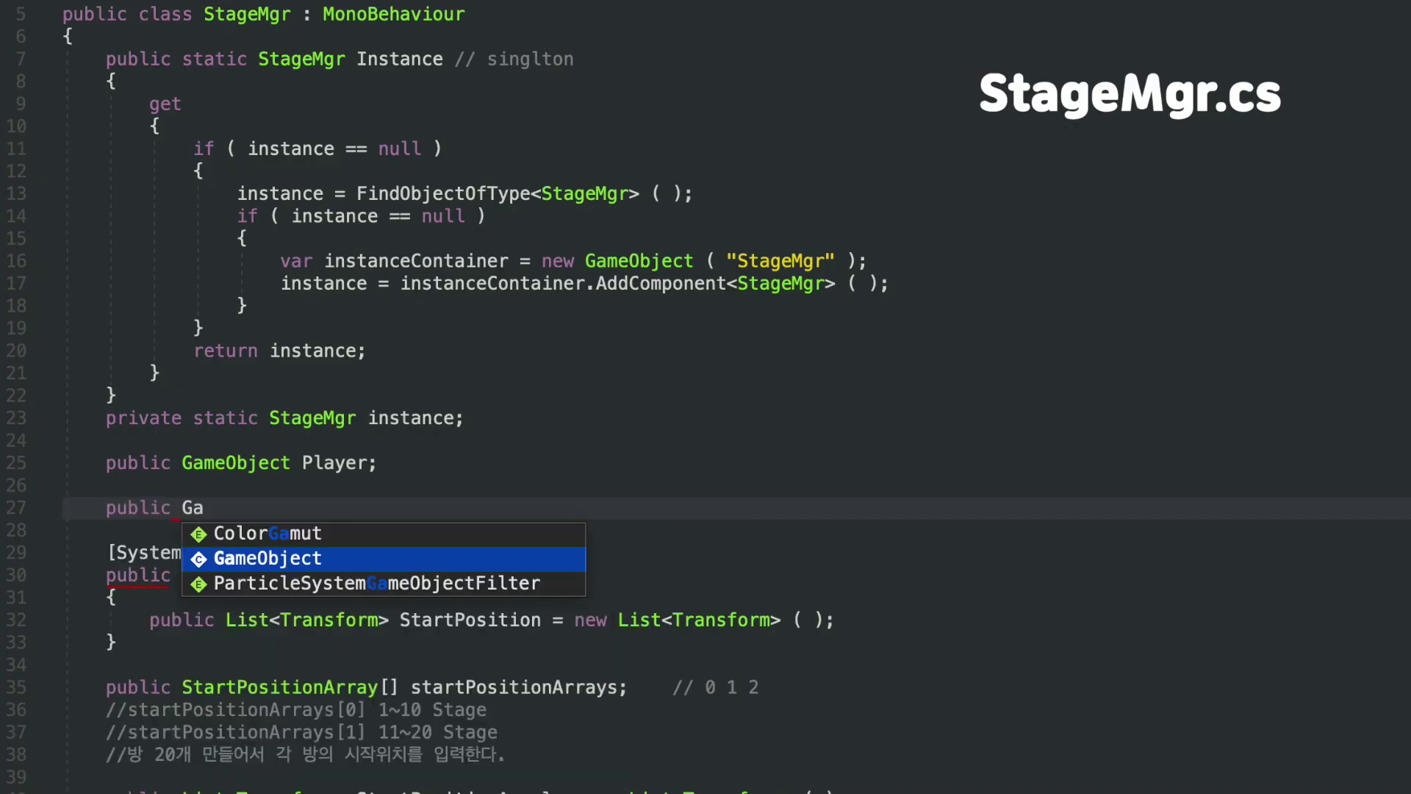
key("Return")
type("CloseDoor;")
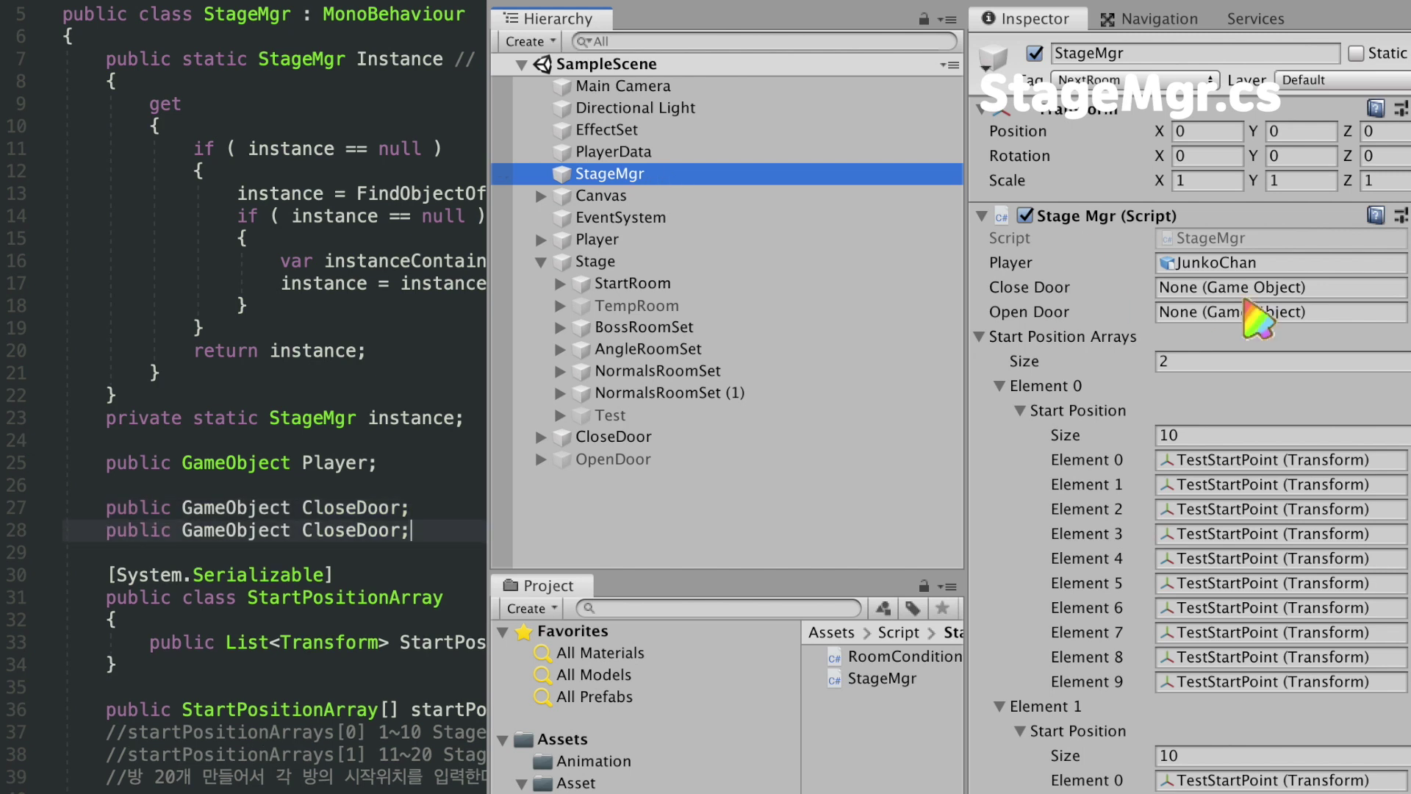
left_click_drag(1224, 294, 1213, 288)
left_click_drag(578, 458, 1213, 312)
type("OpenDoor")
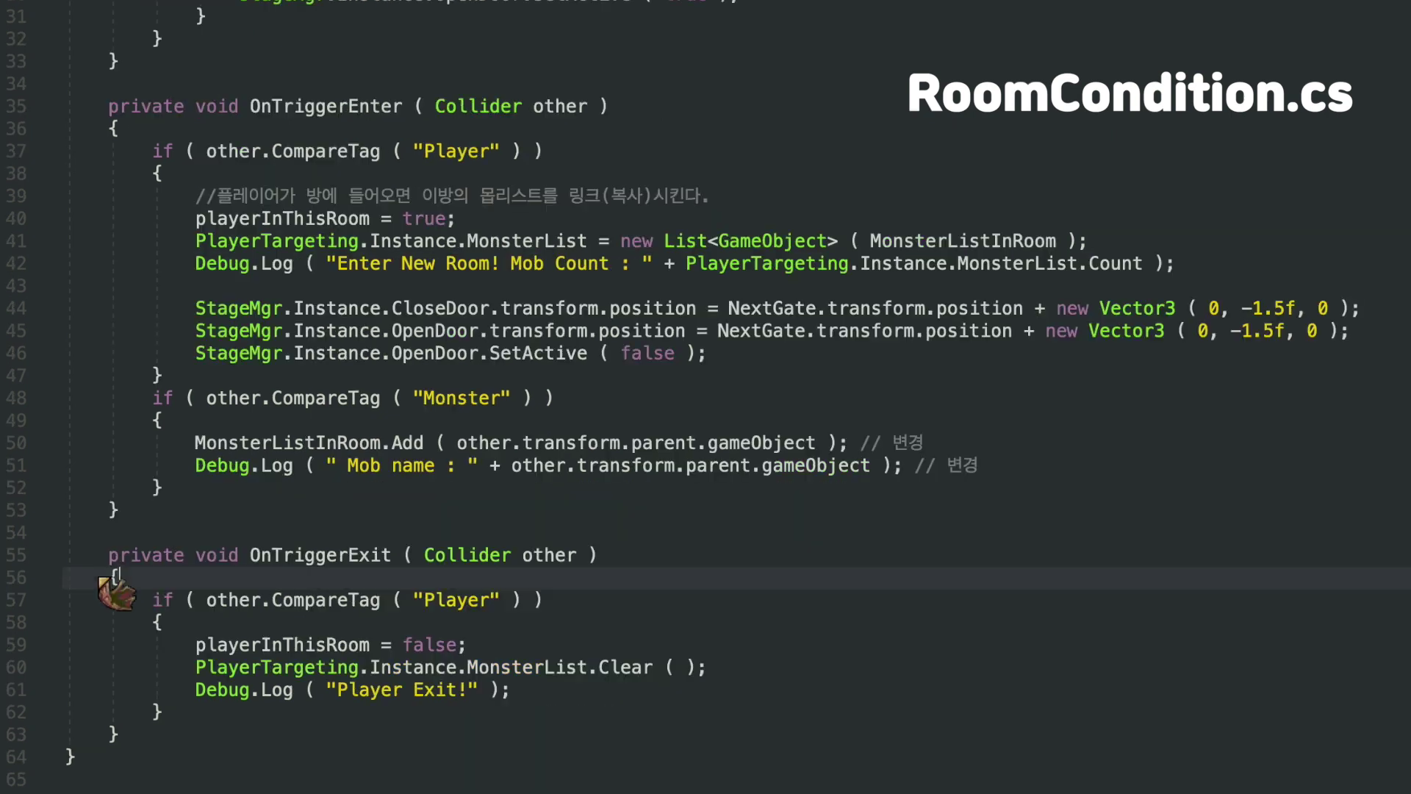
left_click_drag(98, 555, 255, 731)
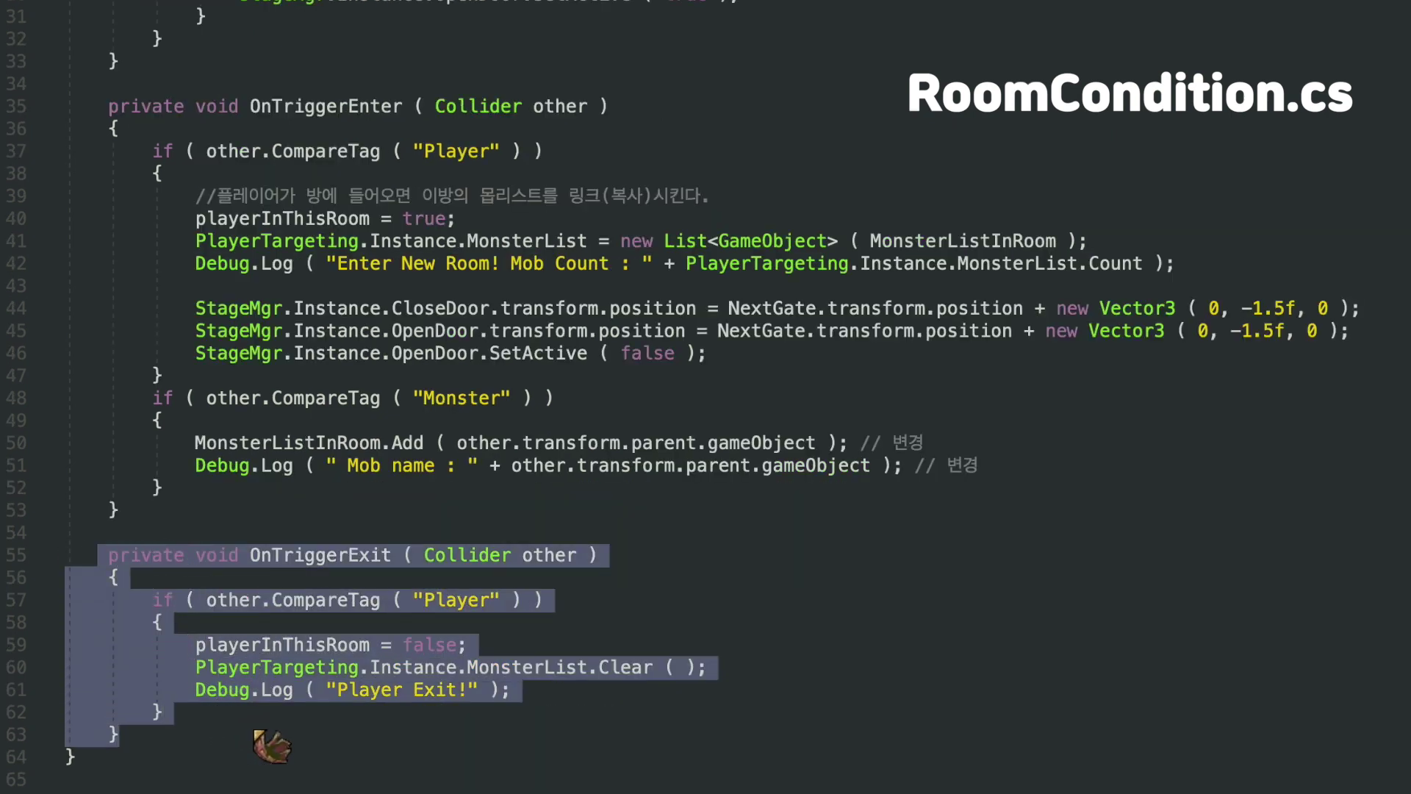
key("ctrl+slash")
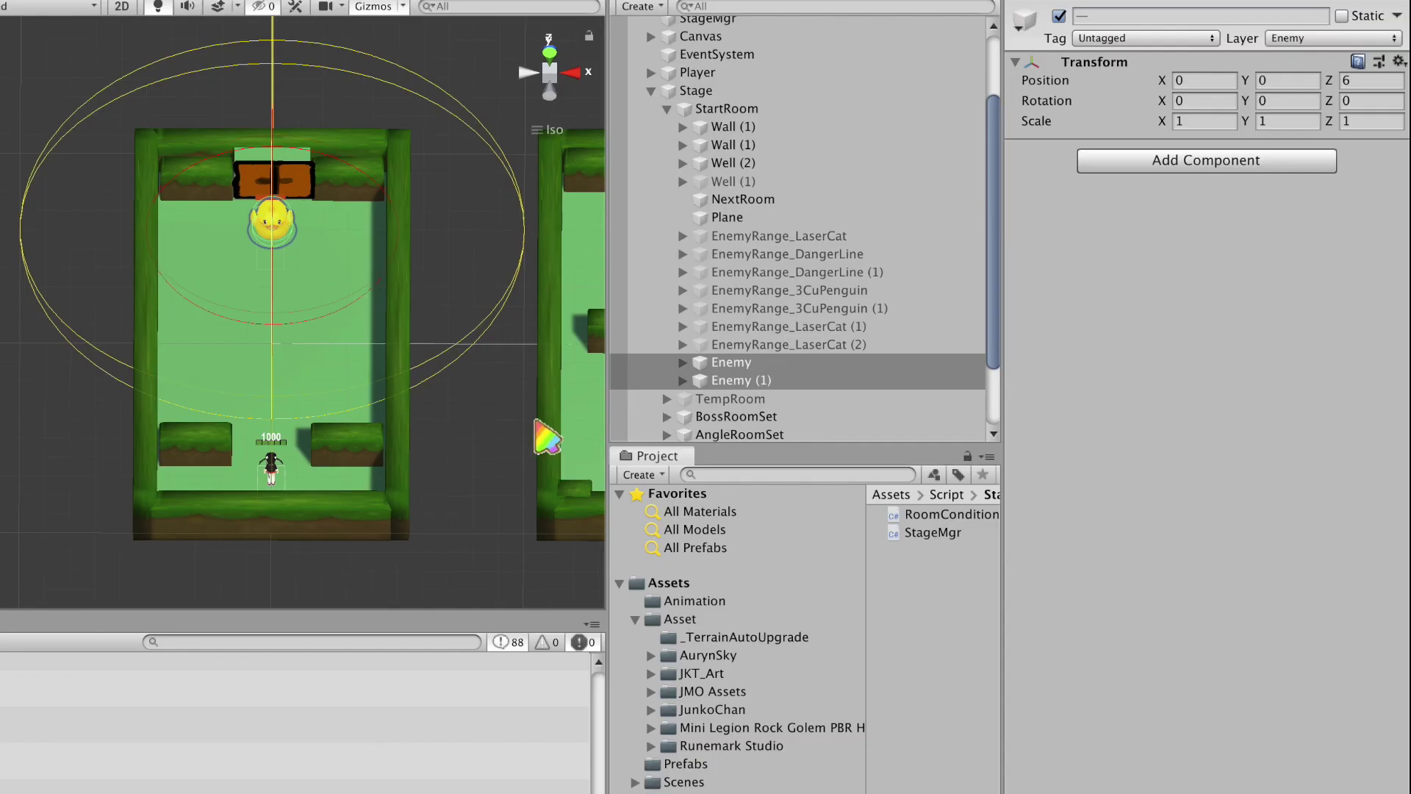
- Stretch StartRoom's Box Collider trigger over the whole room and toggle the two enemies' active state
left_click(702, 90)
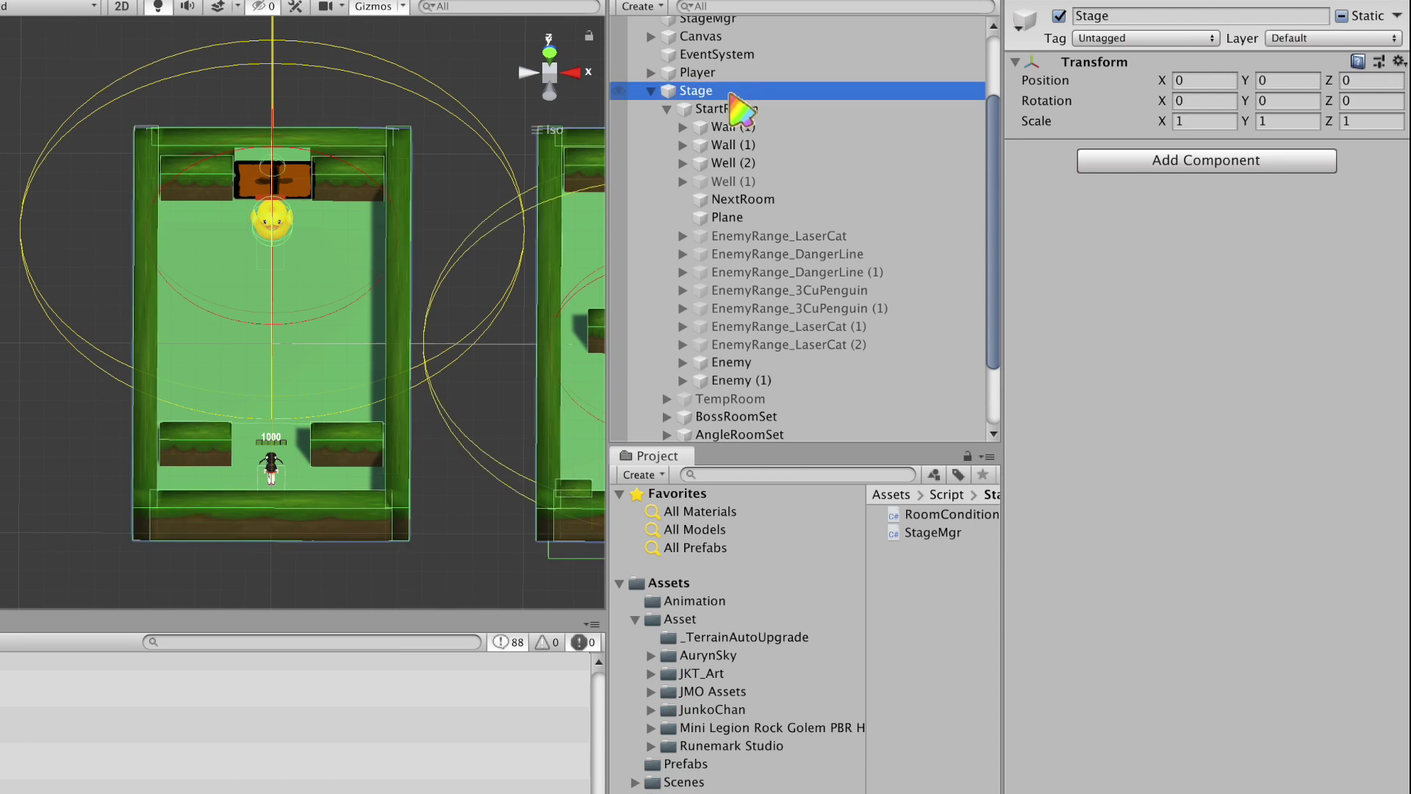
left_click(726, 108)
mouse_move(529, 236)
left_mouse_down("alt")
mouse_move(505, 133)
mouse_move(898, 110)
left_mouse_up("alt")
left_click(1177, 175)
left_click_drag(335, 460, 351, 515)
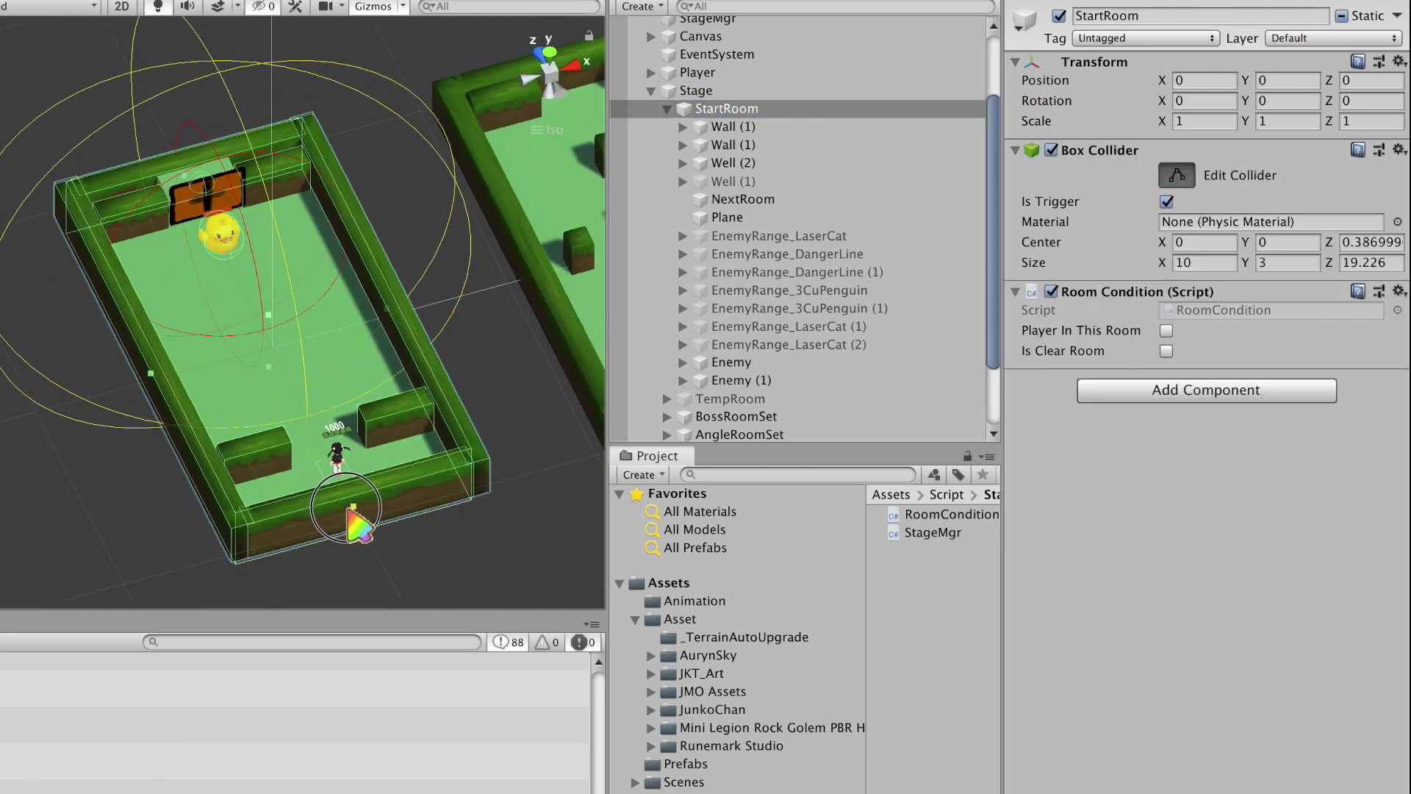
left_click(756, 381)
left_click(731, 362, "shift")
left_click(1057, 16)
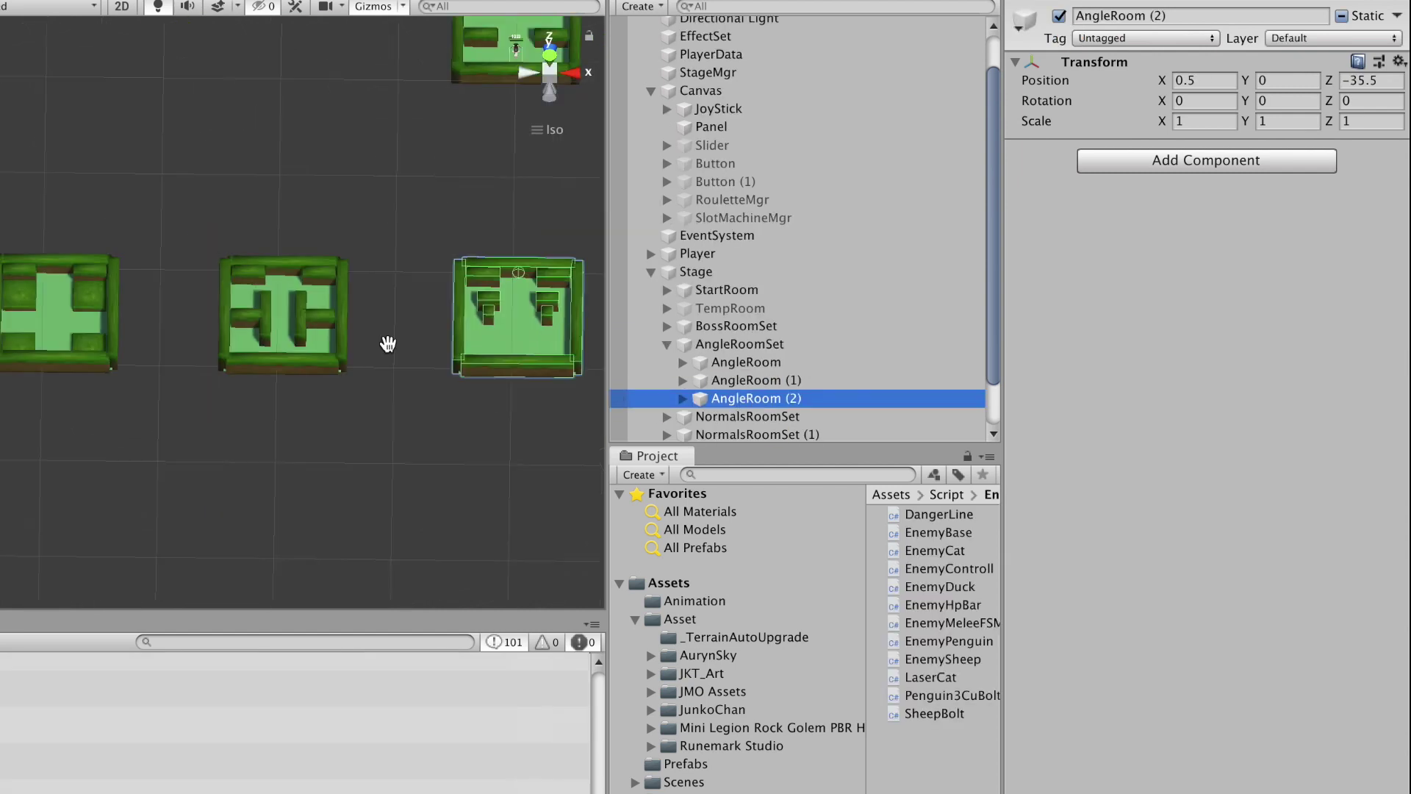
- Copy StartRoom's Box Collider and paste it as a new component onto all three AngleRooms
left_click(726, 289)
left_click(1400, 150)
left_click(1298, 295)
left_click(746, 362)
left_click(757, 397, "shift")
left_click(1400, 62)
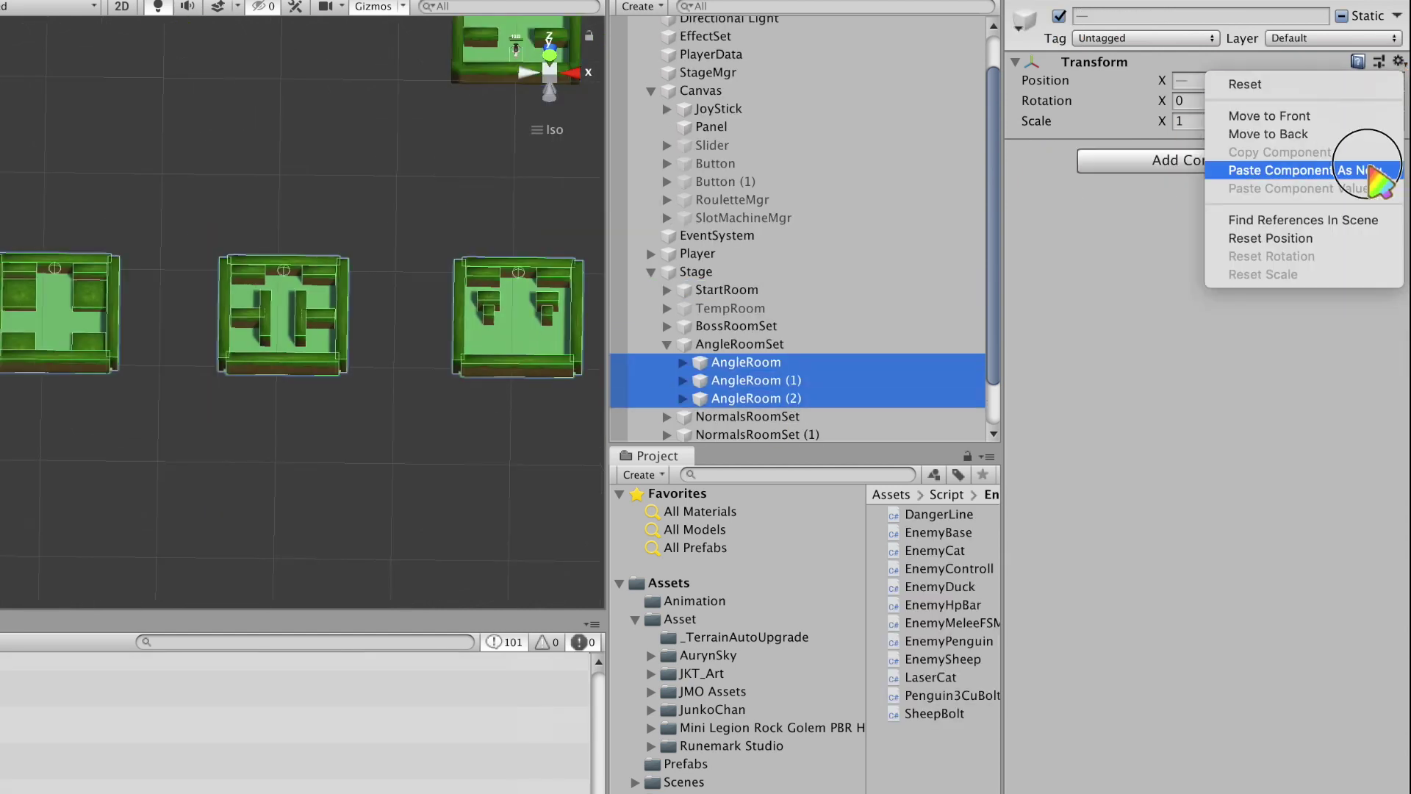
left_click(1369, 169)
- Copy StartRoom's Room Condition component onto the three AngleRooms as well
left_click(726, 290)
left_click(1399, 291)
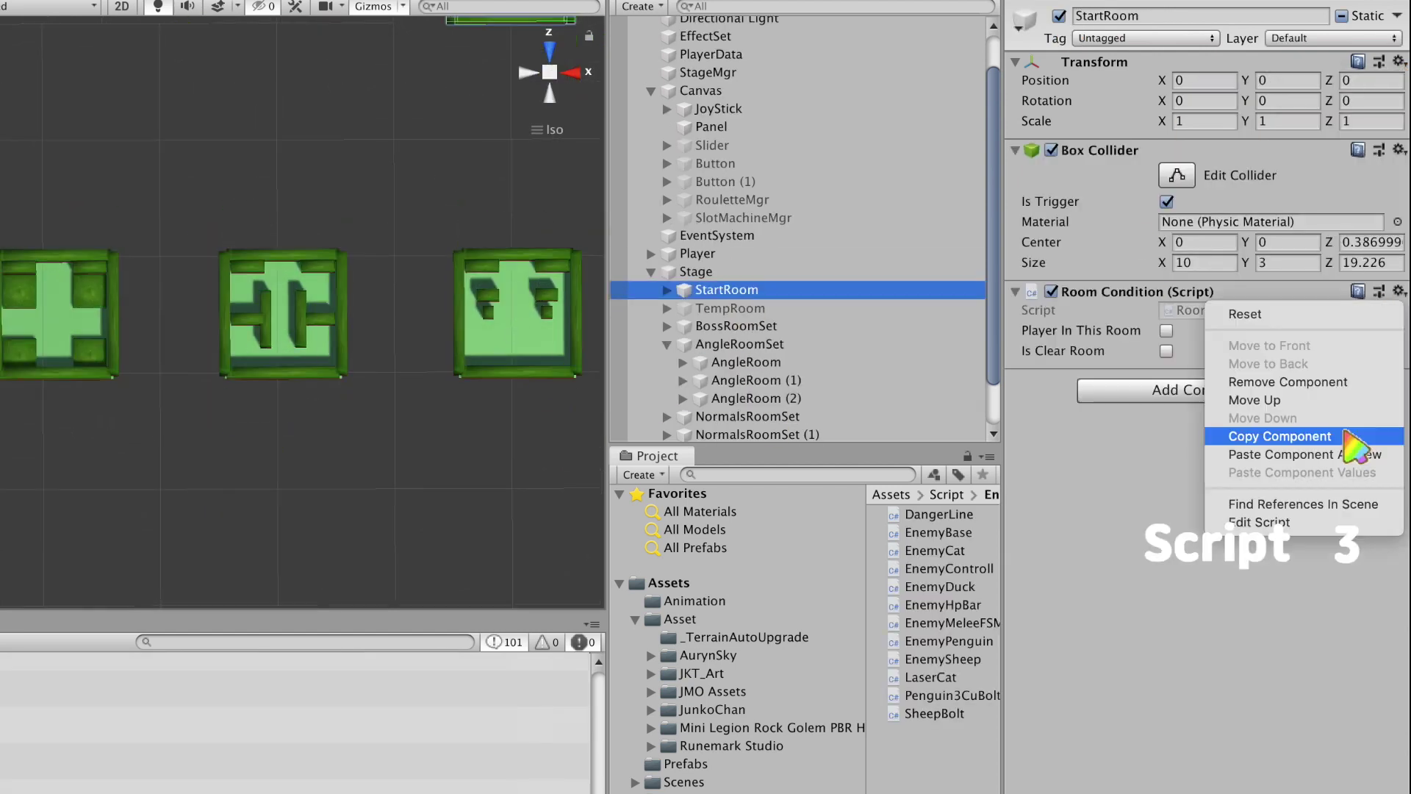
left_click(1347, 436)
left_click(747, 362)
left_click(757, 398, "shift")
left_click(1399, 150)
left_click(1349, 318)
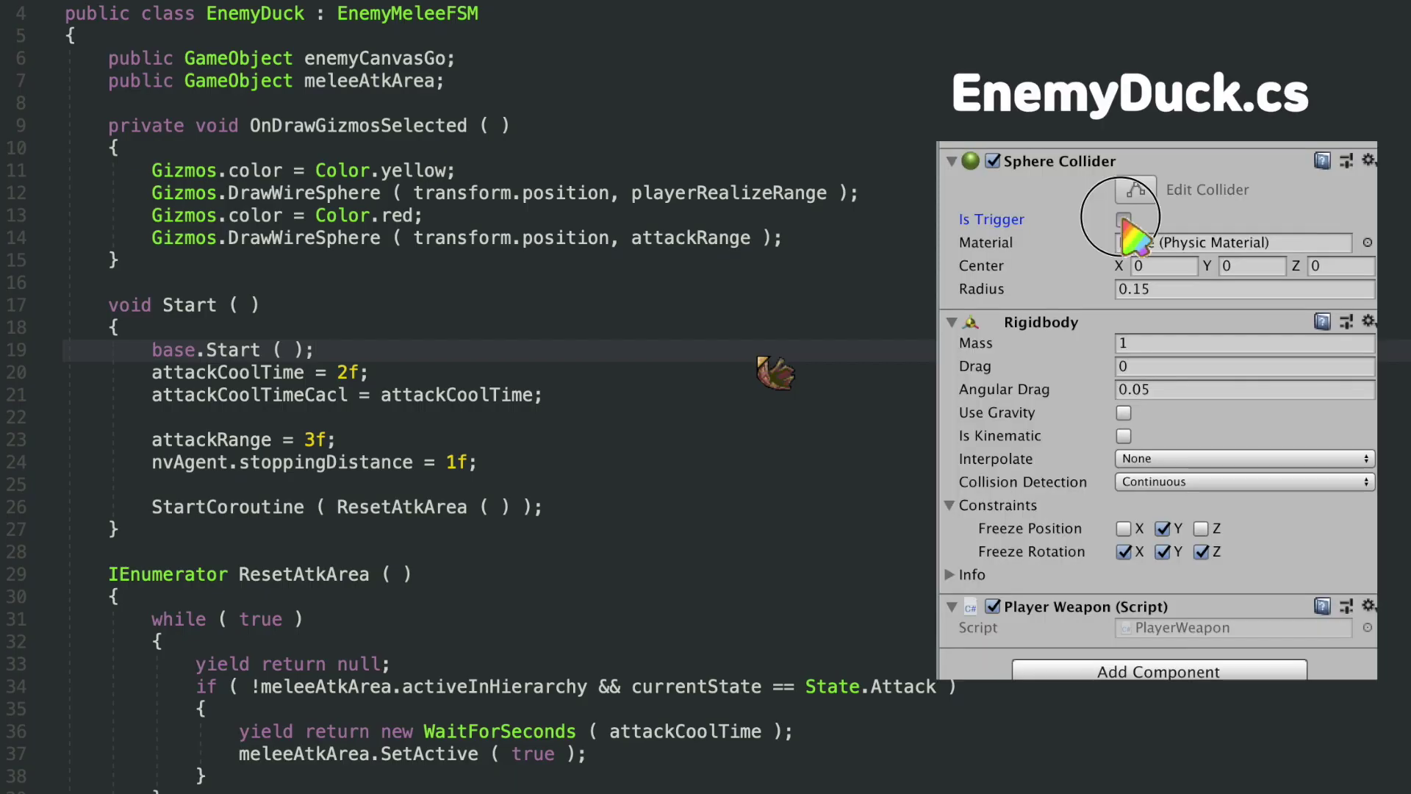
scroll(764, 364, "down", 2)
scroll(764, 324, "down", 6)
scroll(772, 330, "down", 1)
scroll(735, 324, "down", 5)
scroll(677, 322, "down", 4)
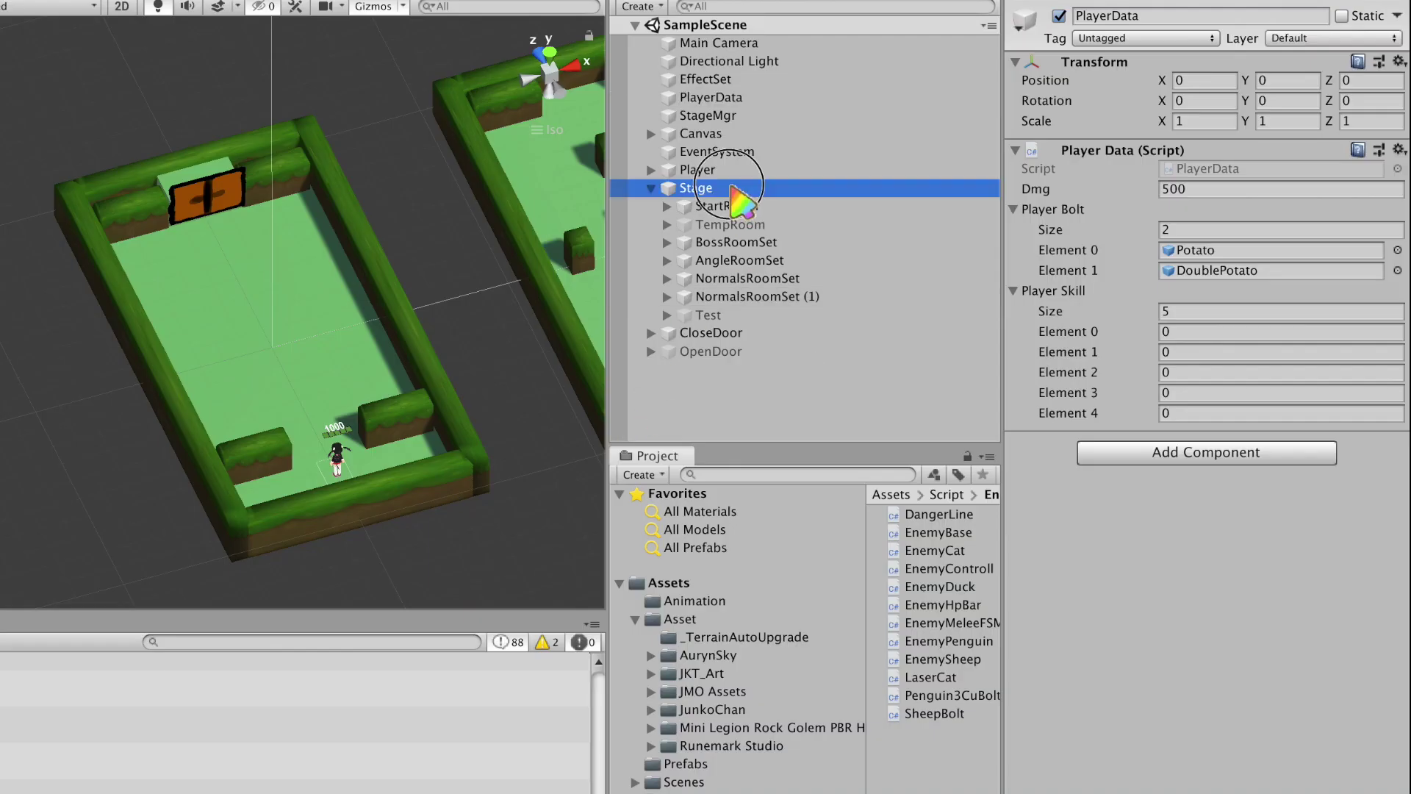
- Set the damage value to 700 and play-test the hero moving through the rooms
type("1\t1\t1\t1")
left_click(1215, 190)
left_click(1168, 619)
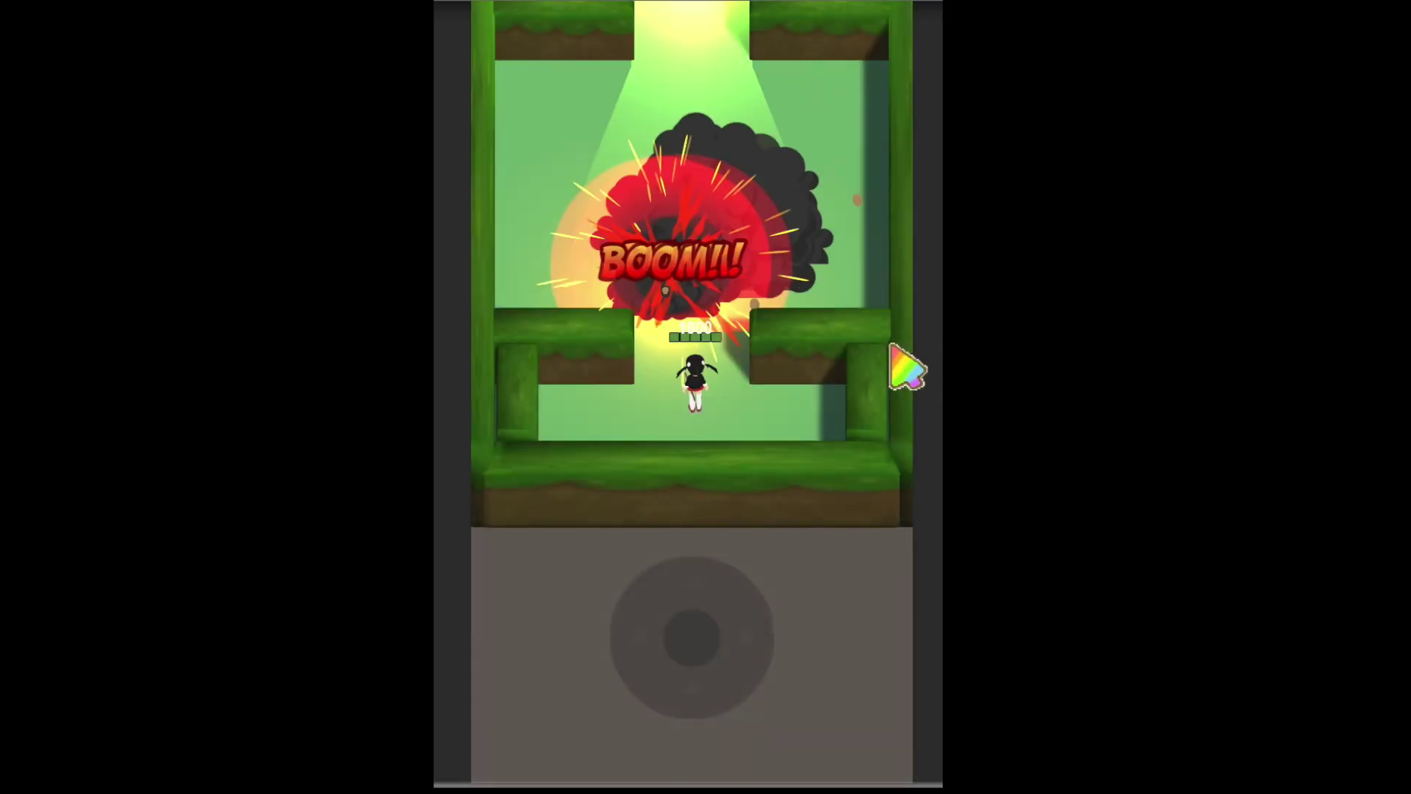
mouse_move(718, 441)
left_mouse_down()
mouse_move(660, 452)
mouse_move(671, 315)
left_mouse_up()
left_click_drag(740, 466, 694, 415)
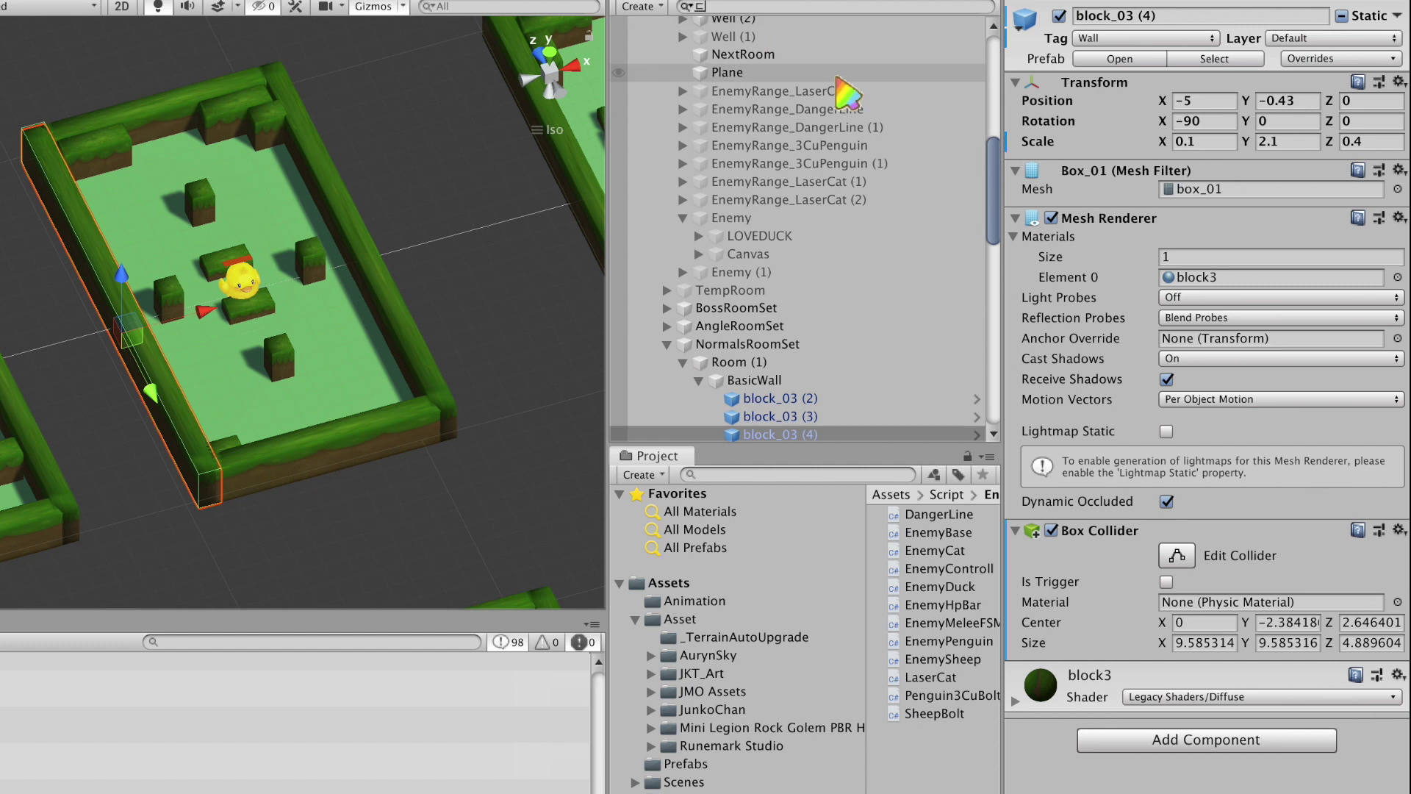
- Put all filtered BasicWall objects and their children on the Wall layer
type("wall")
left_click(1338, 37)
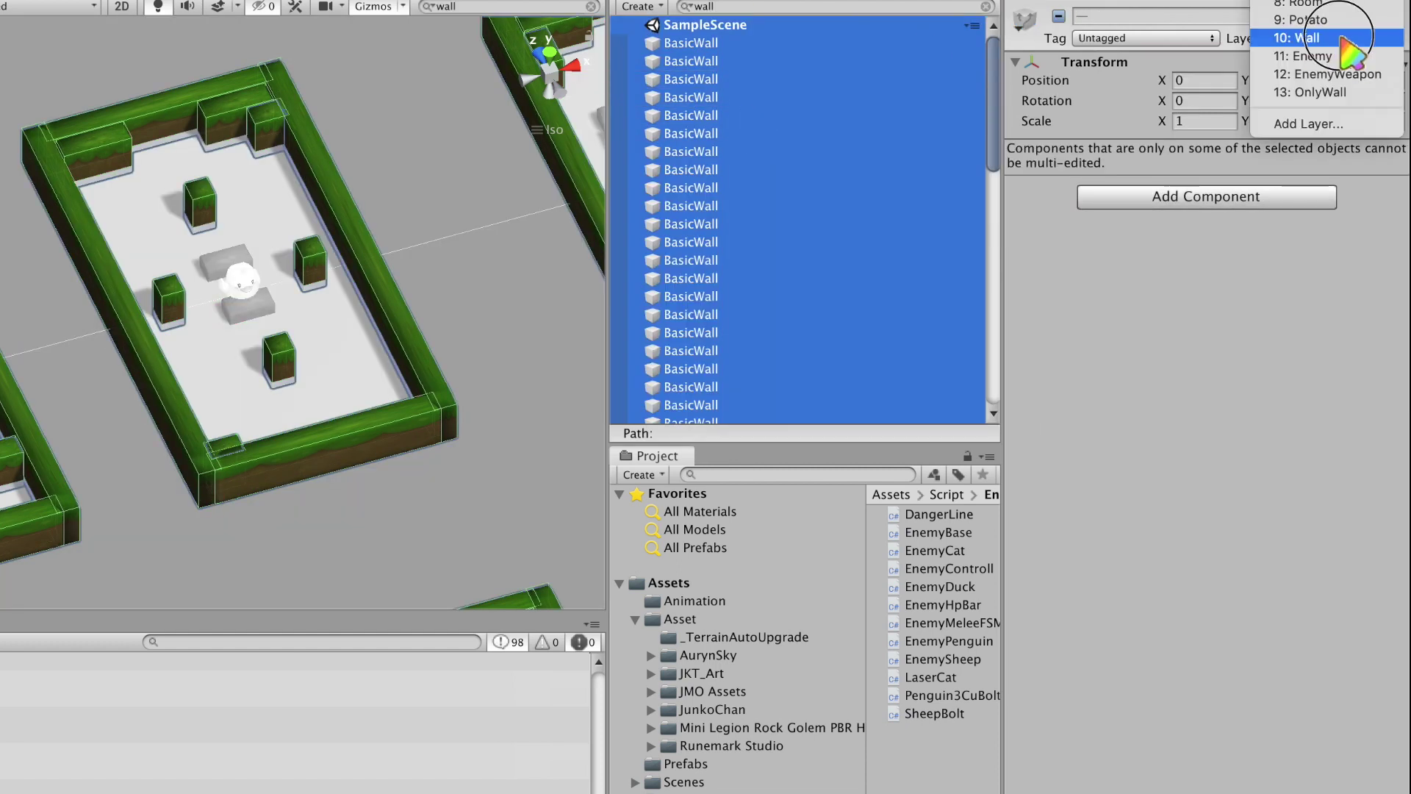
left_click(1342, 37)
left_click(687, 287)
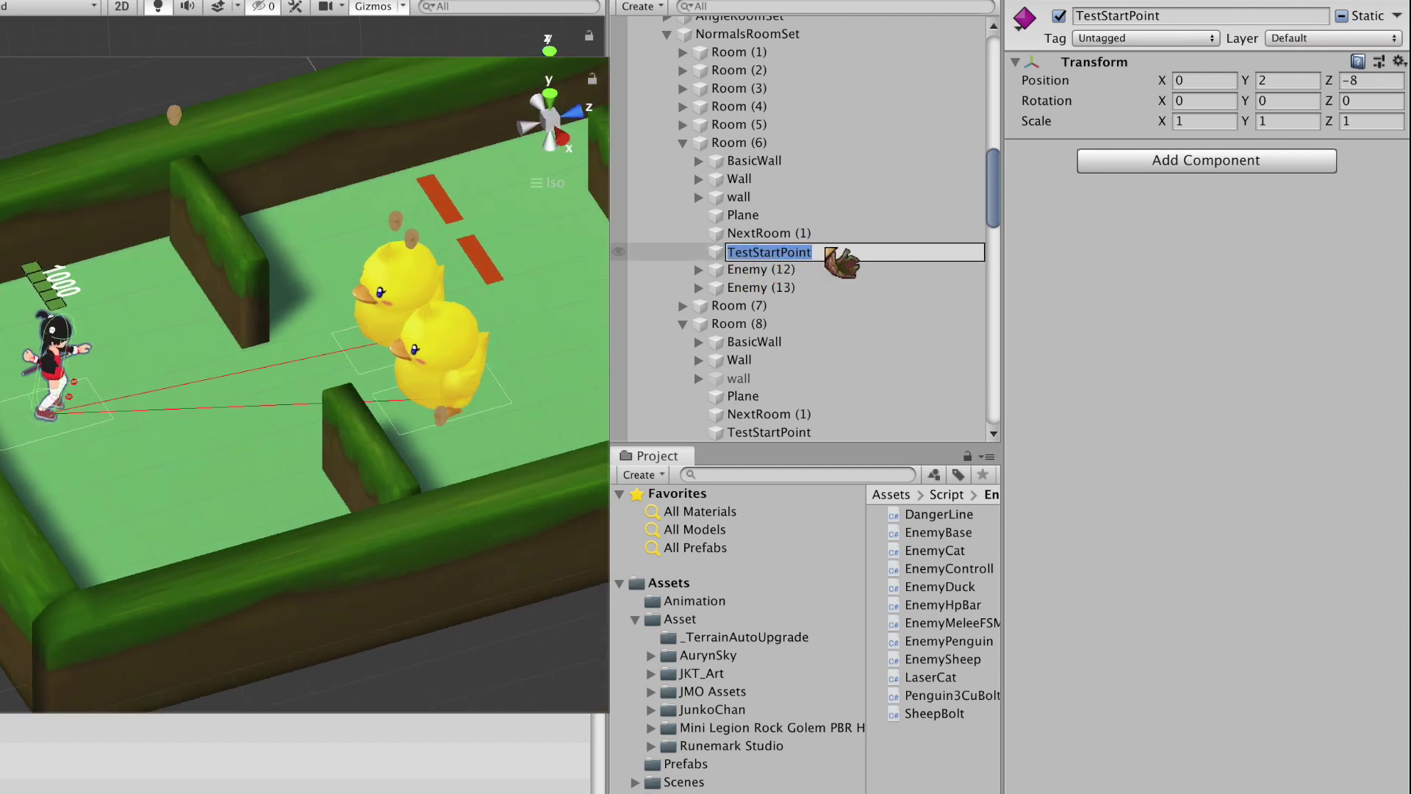
mouse_move(476, 430)
left_mouse_down("alt")
mouse_move(464, 622)
mouse_move(489, 670)
left_mouse_up("alt")
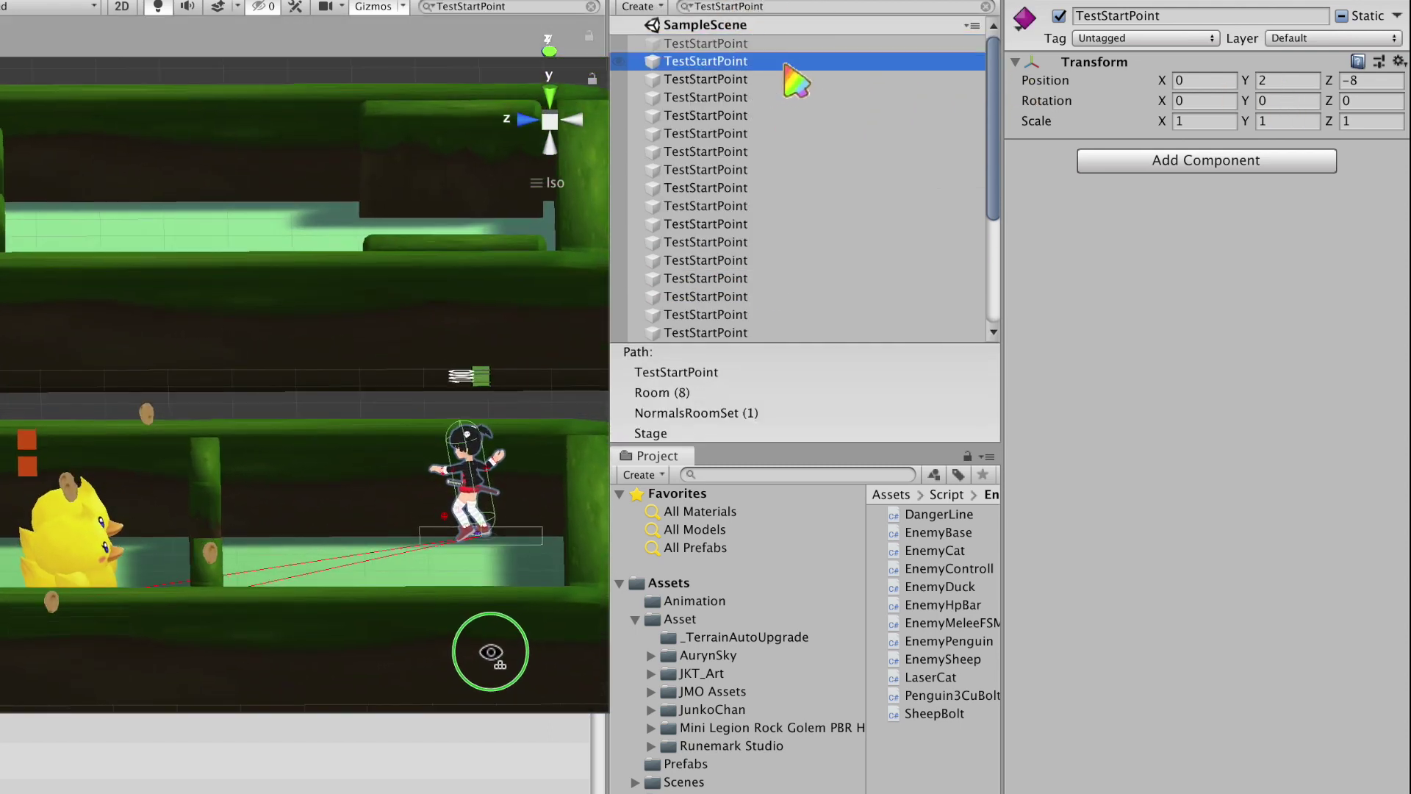
- Set Position Y of every TestStartPoint to 0 and play-test the start room
key("super+a")
left_click(1284, 81)
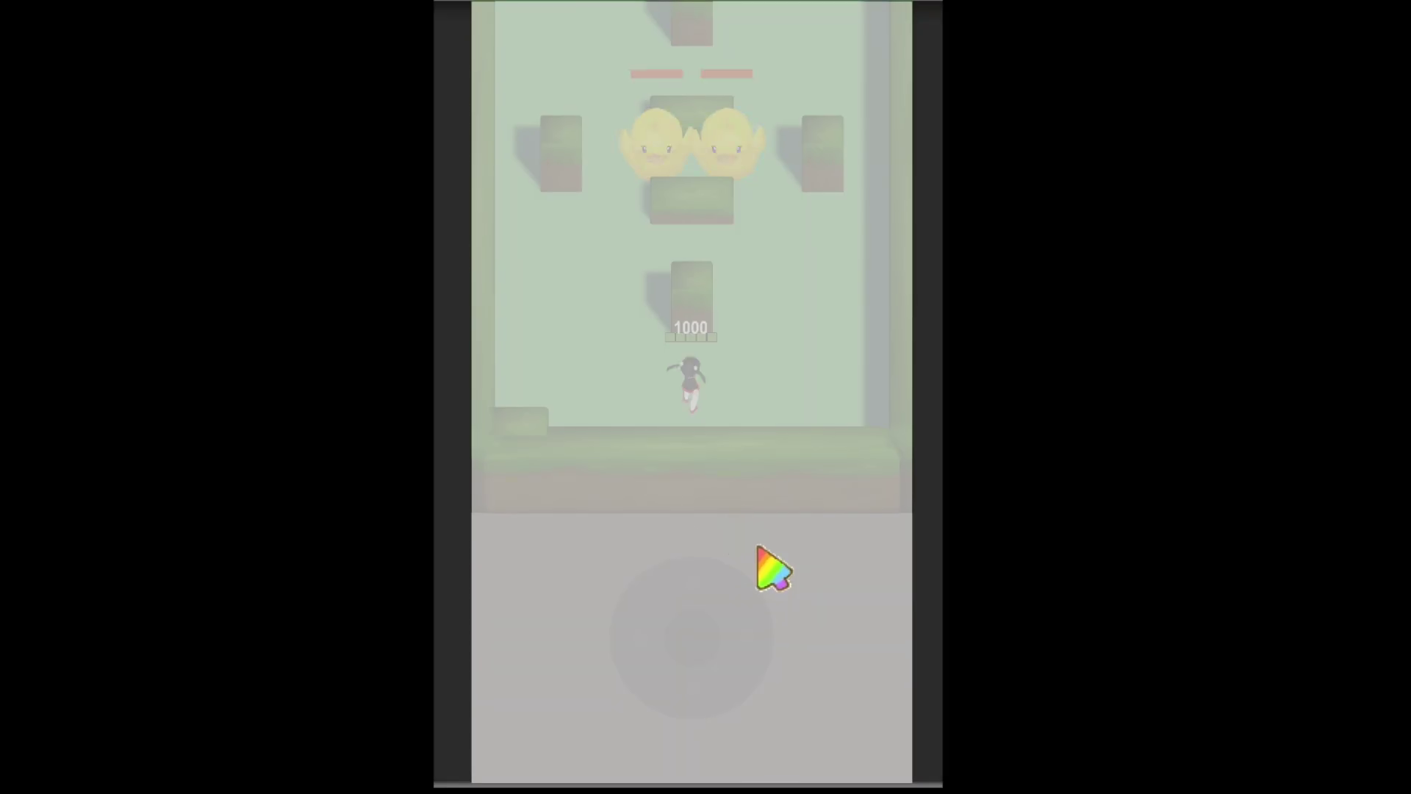
left_click_drag(773, 570, 717, 551)
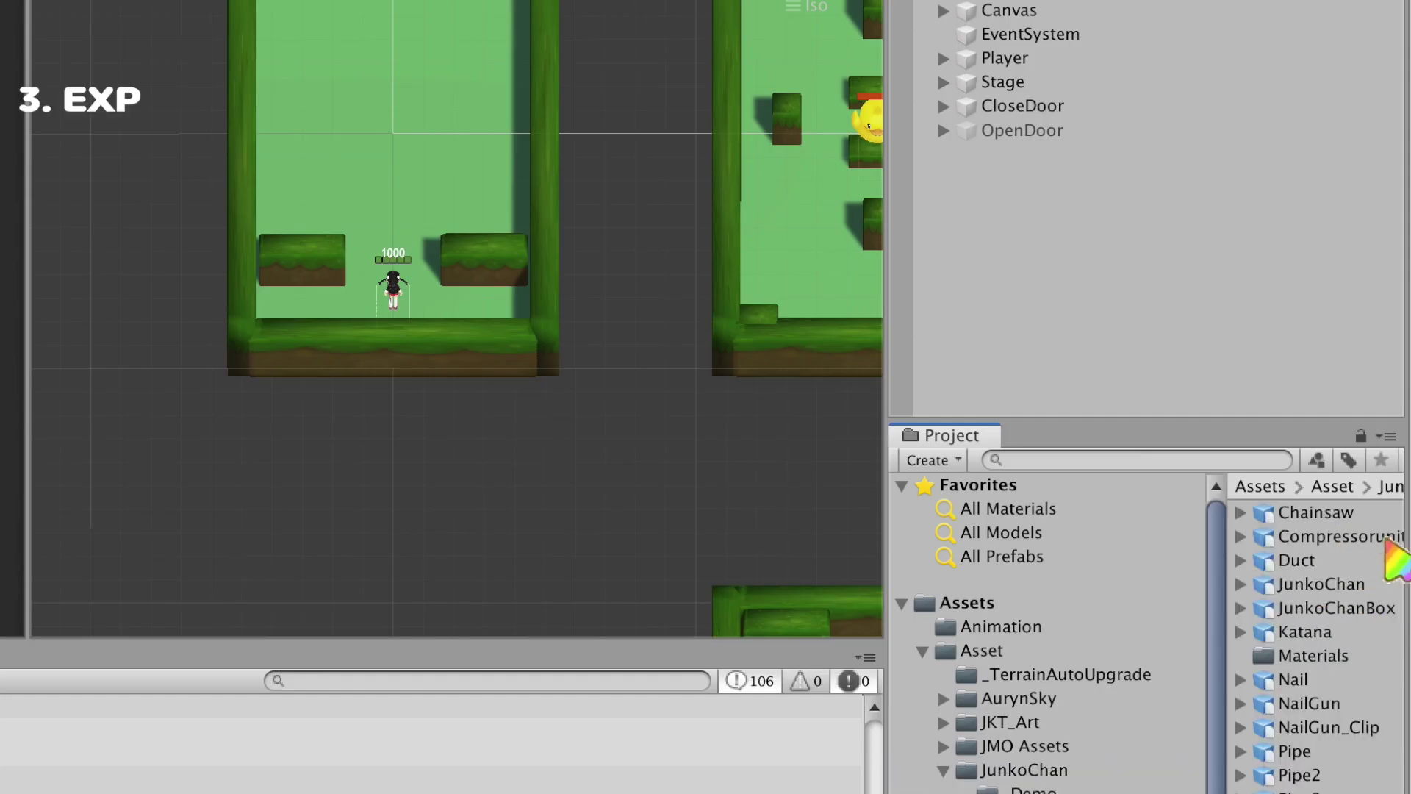
- Place a JunkoChanBox instance in the scene at scale 0.5
mouse_move(887, 412)
left_mouse_down()
mouse_move(763, 404)
mouse_move(783, 402)
left_mouse_up()
left_click_drag(1408, 378, 1385, 377)
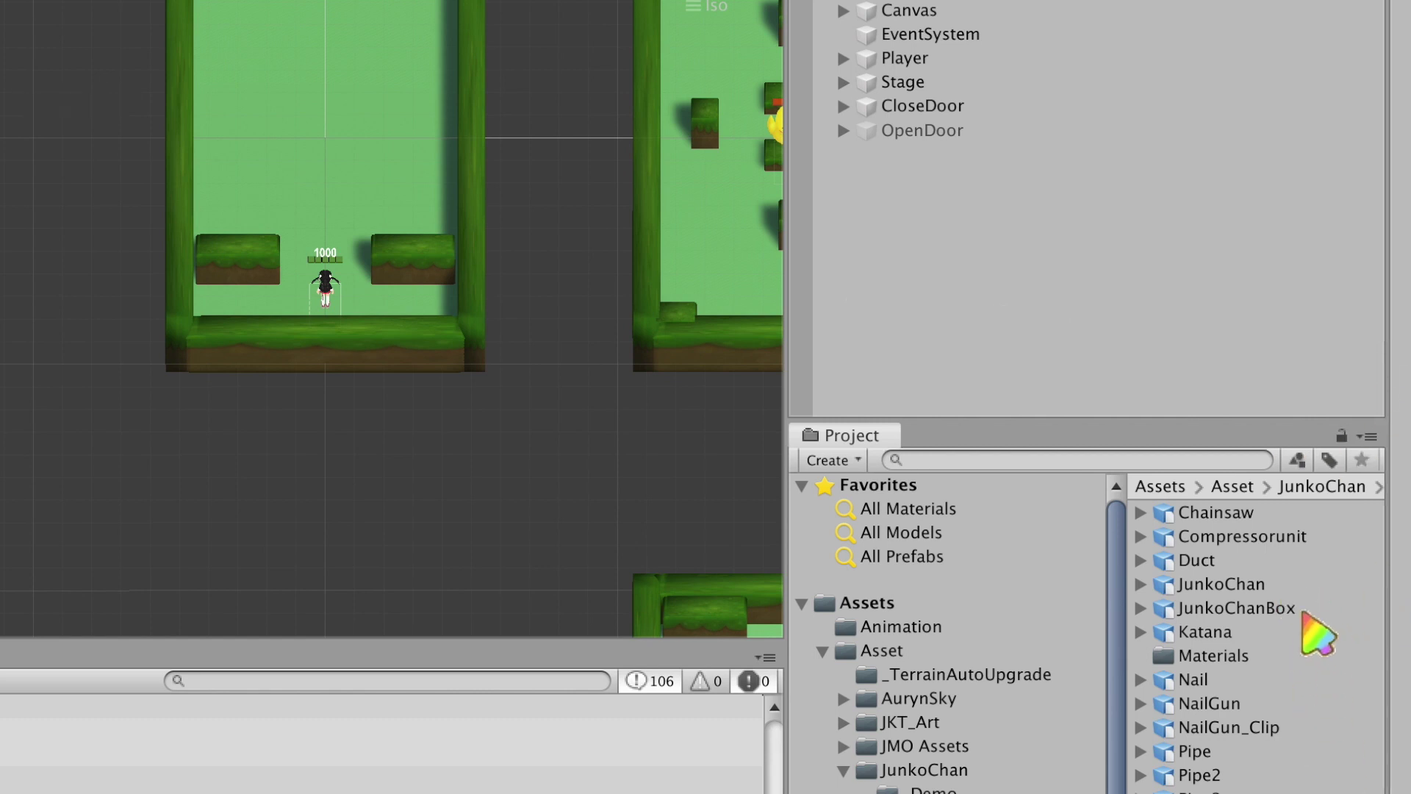
left_click_drag(1220, 608, 1000, 327)
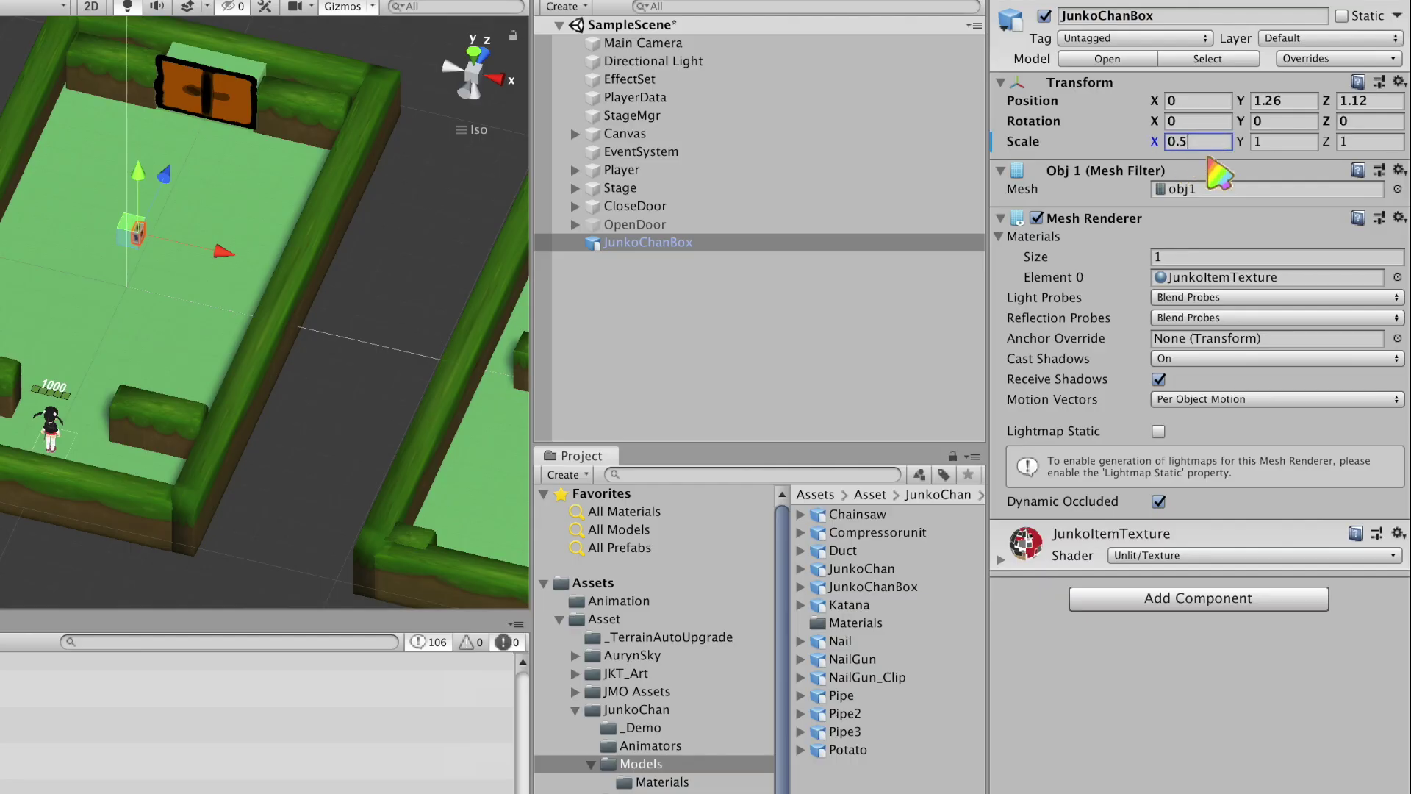
key("Tab")
type("0.5")
key("Tab")
type("0.5")
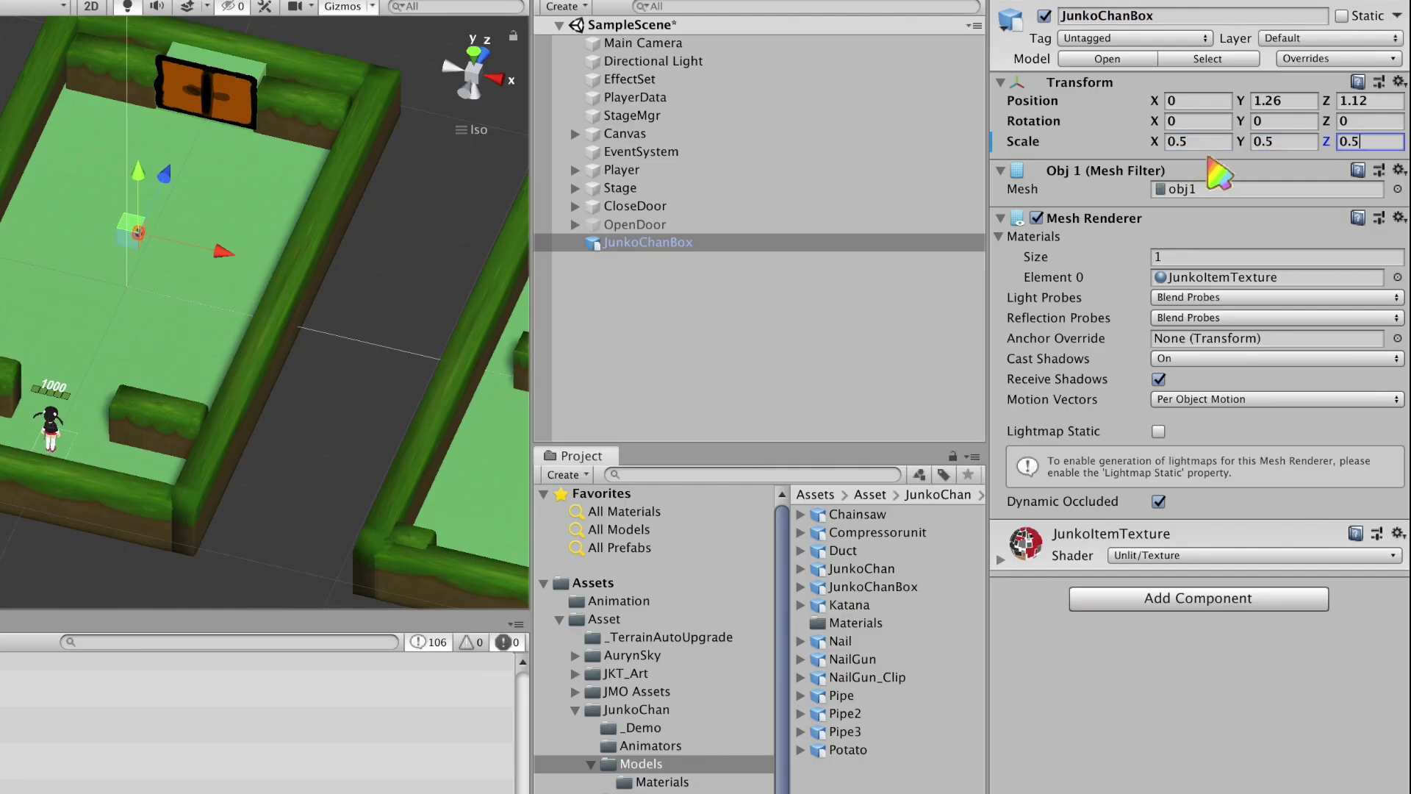
- Give JunkoChanBox the EXP tag and the EXP layer
left_click(1134, 38)
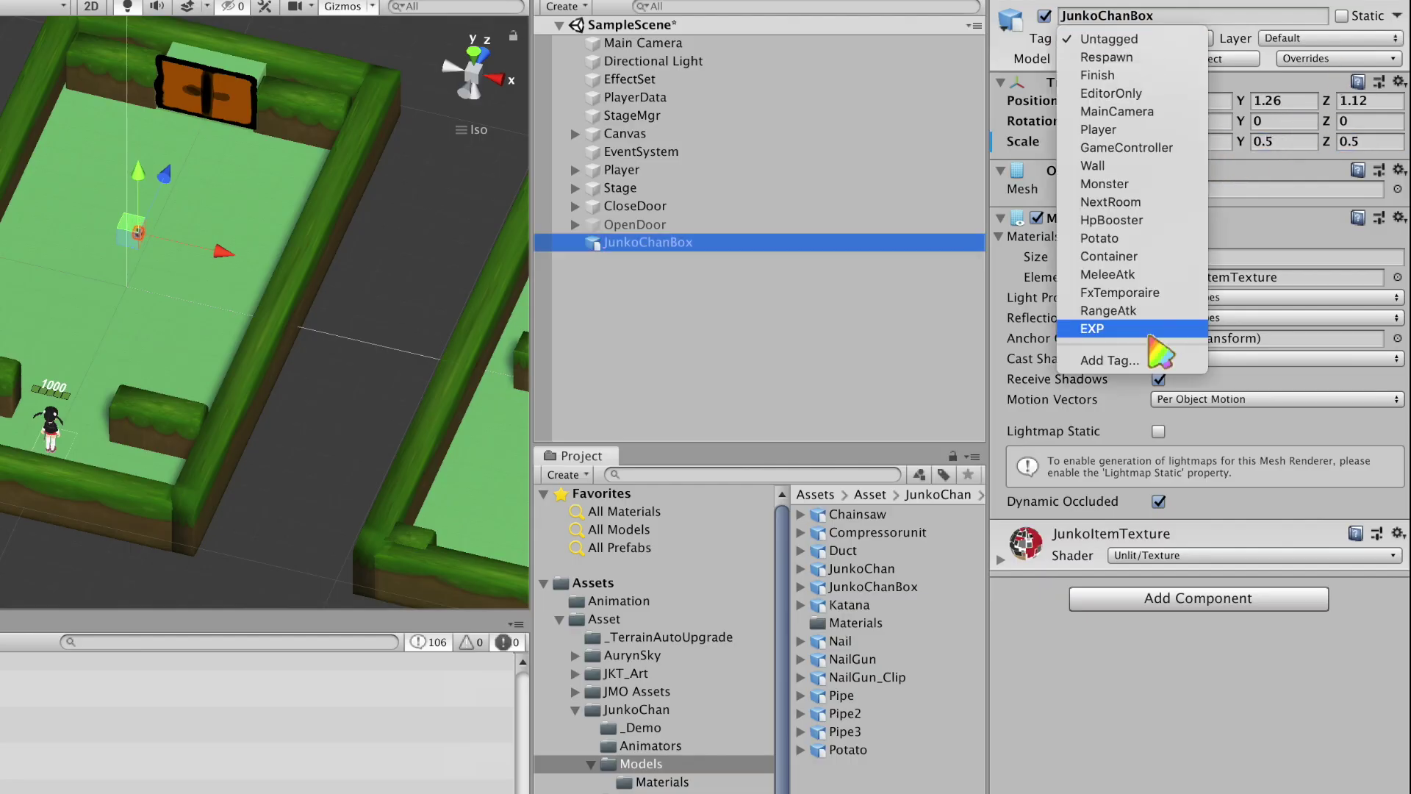
left_click(1149, 331)
left_click(1330, 38)
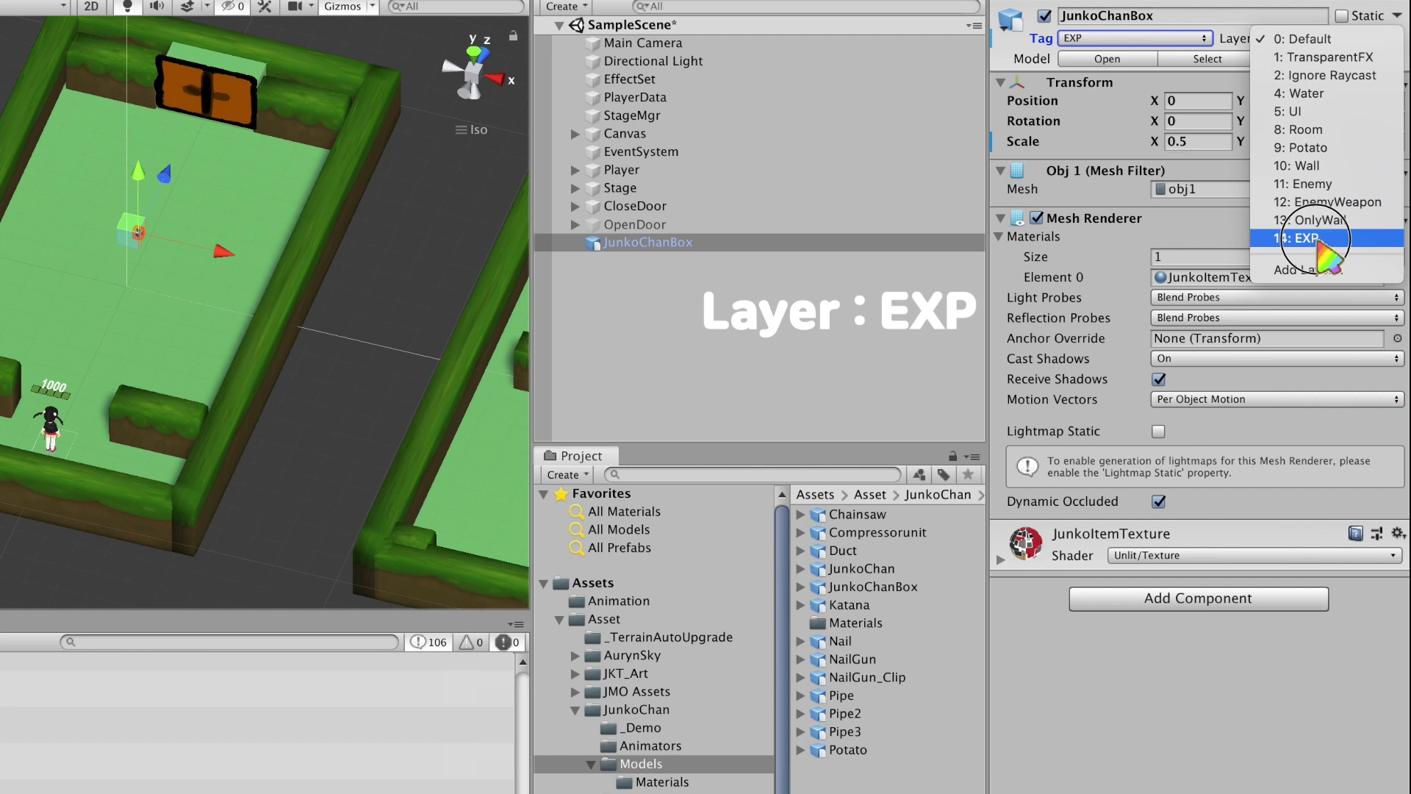
left_click(1213, 237)
- Add a Rigidbody with drag 0.5, a Box Collider and a Trail Renderer to JunkoChanBox
left_click(1151, 404)
type("ri")
key("Return")
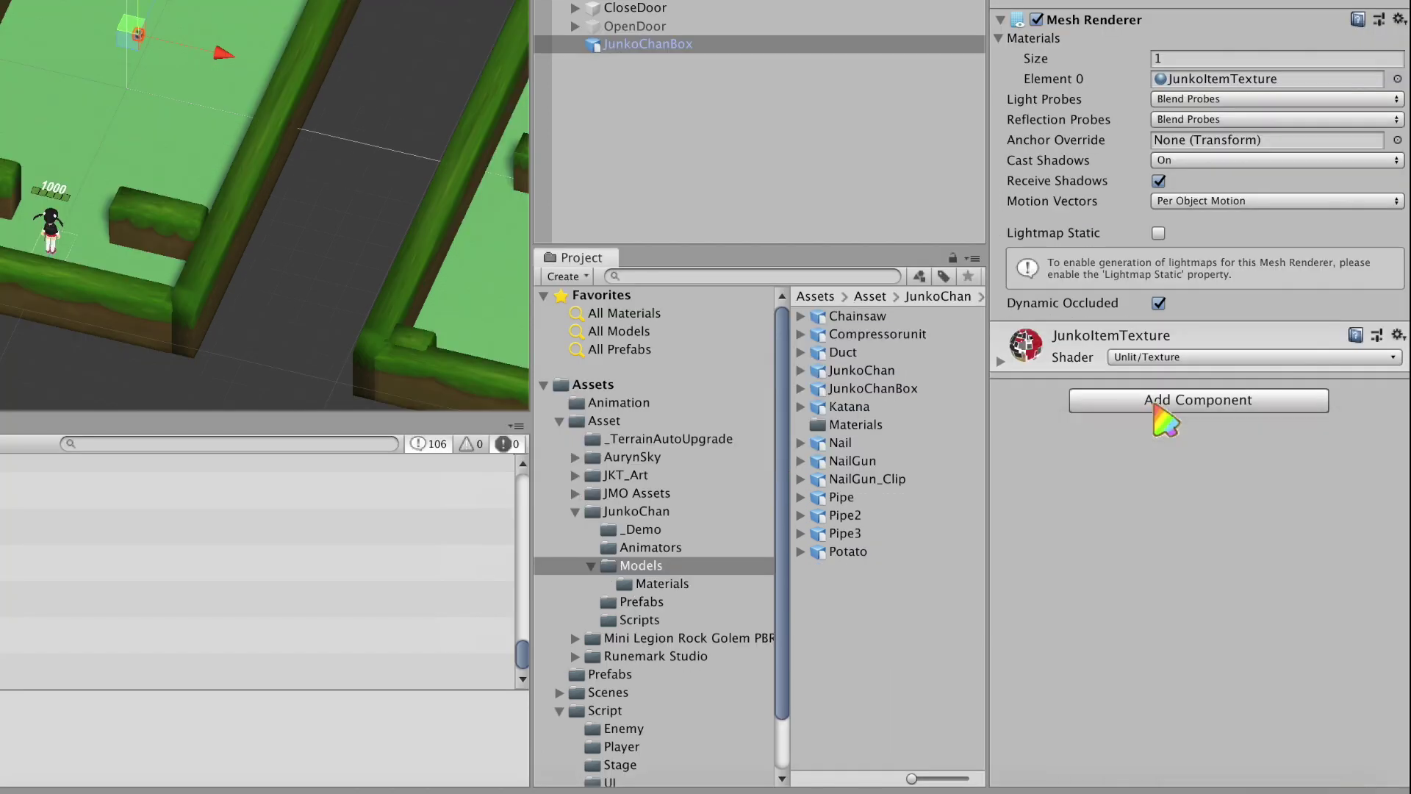
left_click(1223, 651)
type("col")
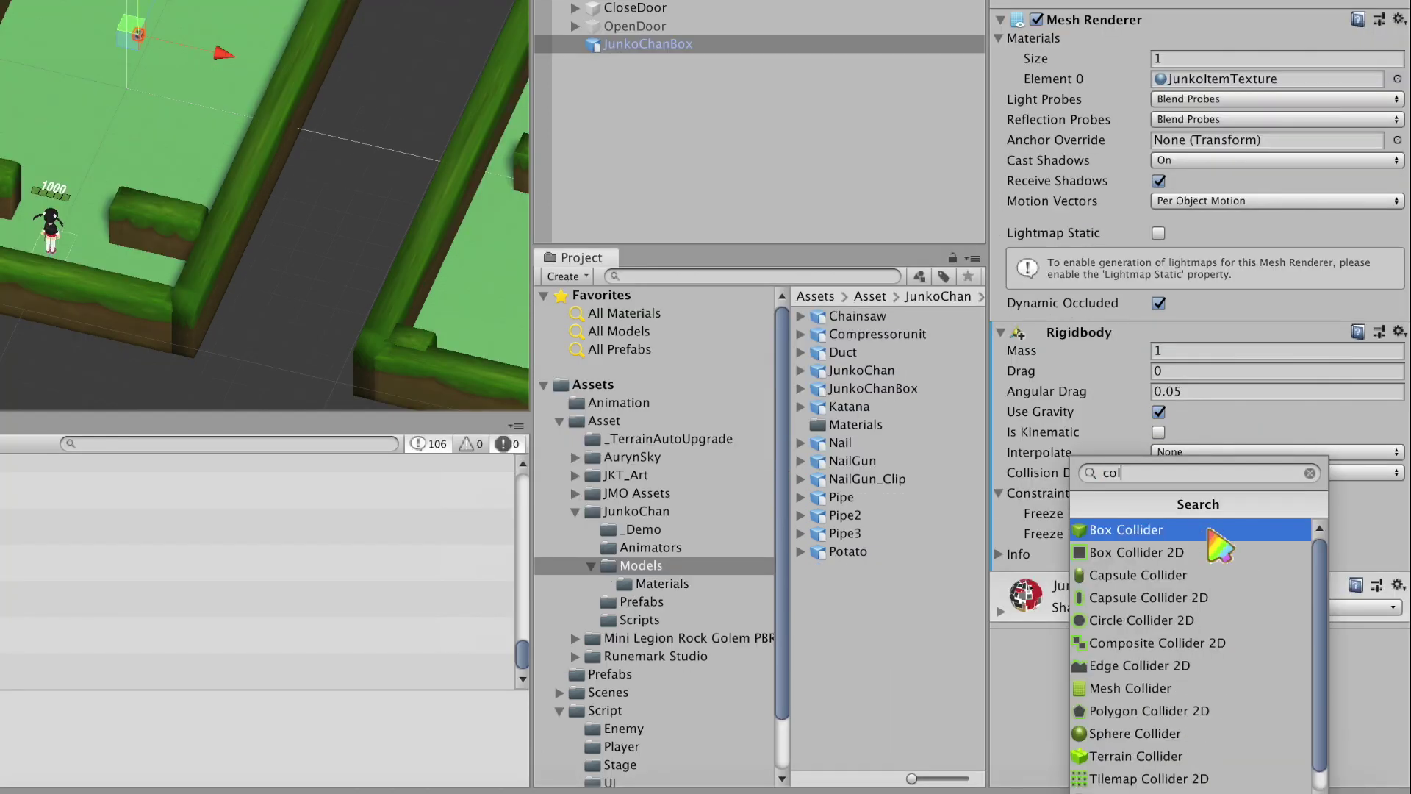
left_click(1212, 531)
left_click(1127, 544)
type("0.5")
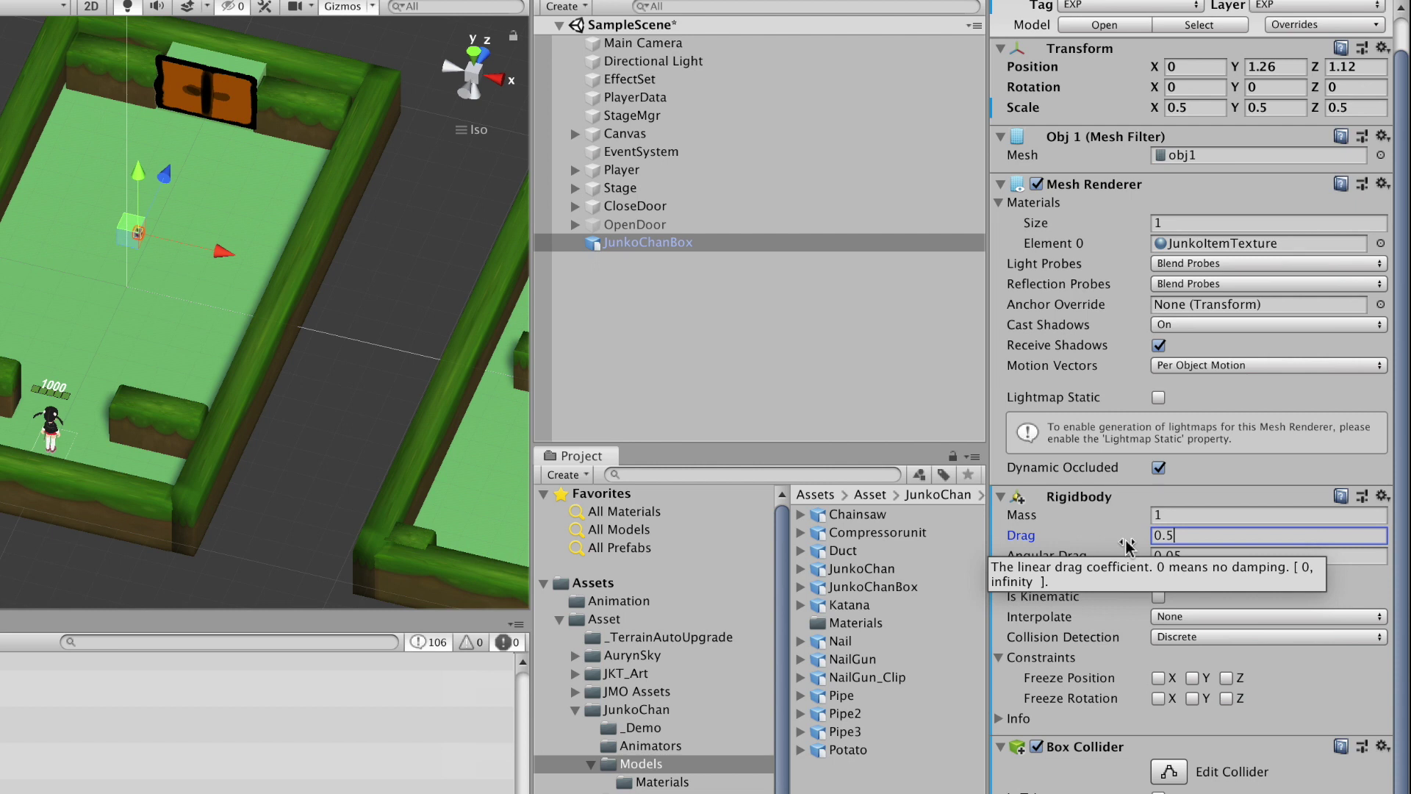
key("ctrl+shift+a")
type("tr")
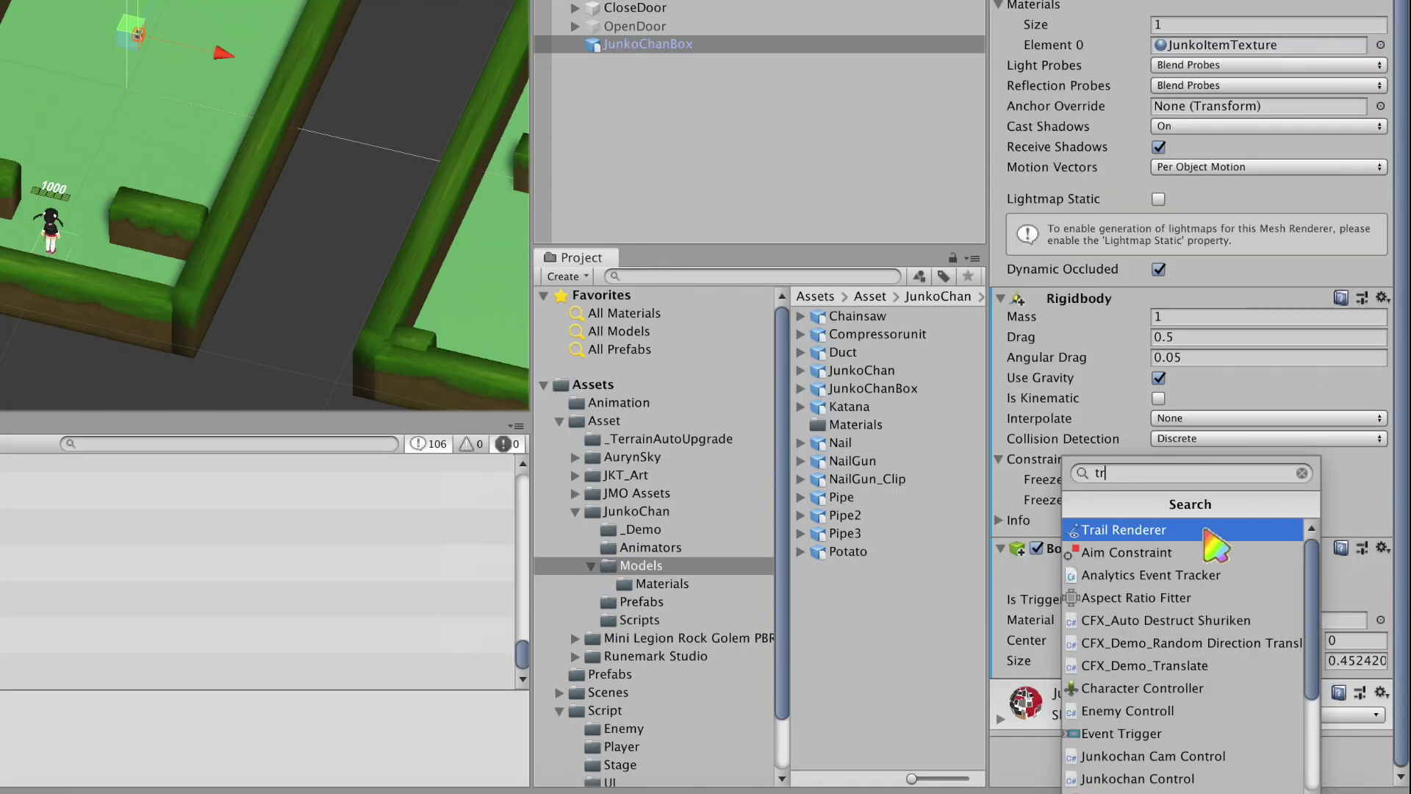
left_click(1206, 530)
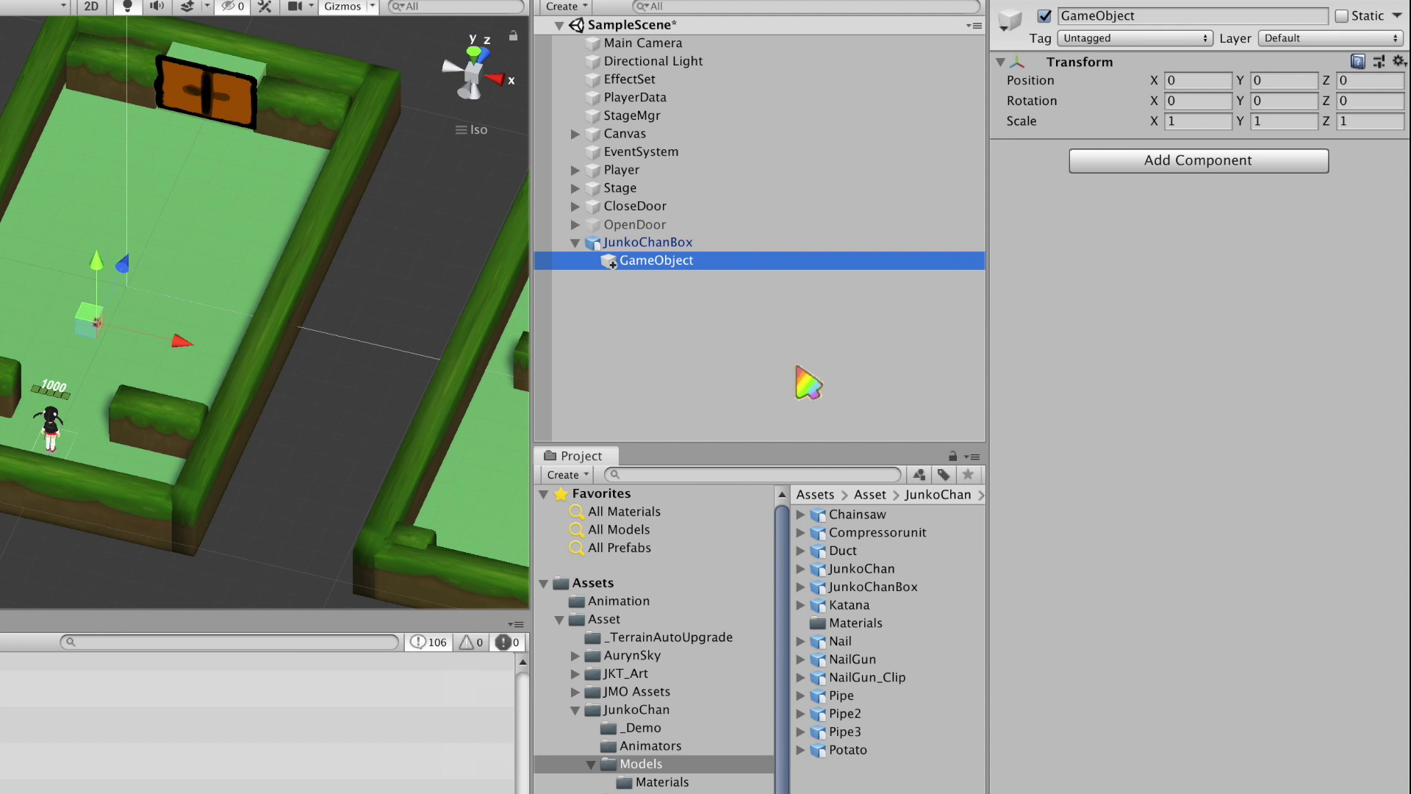
- Give JunkoChanBox's child GameObject a Box Collider and the EXP tag
left_click(1152, 158)
type("ㅊ")
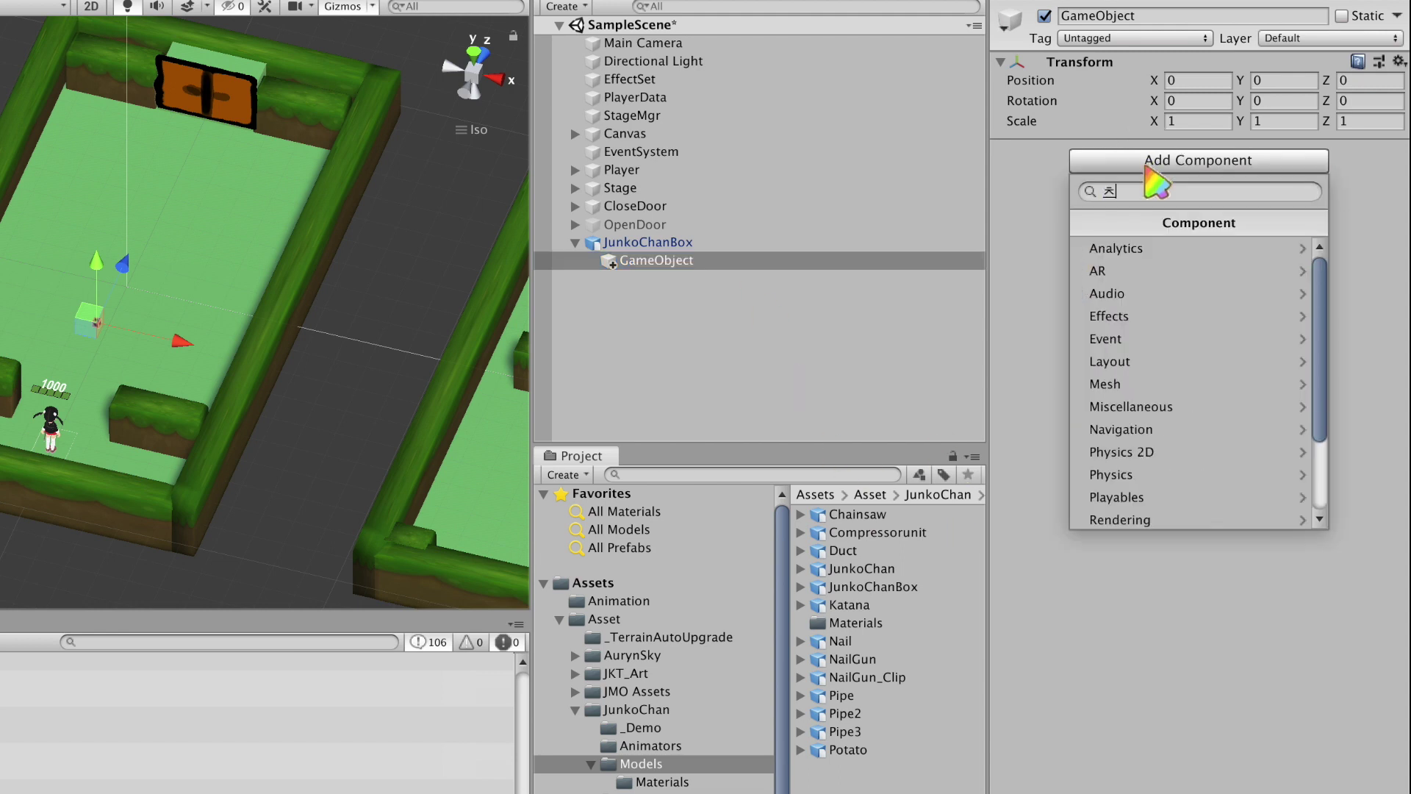
type("col")
key("Return")
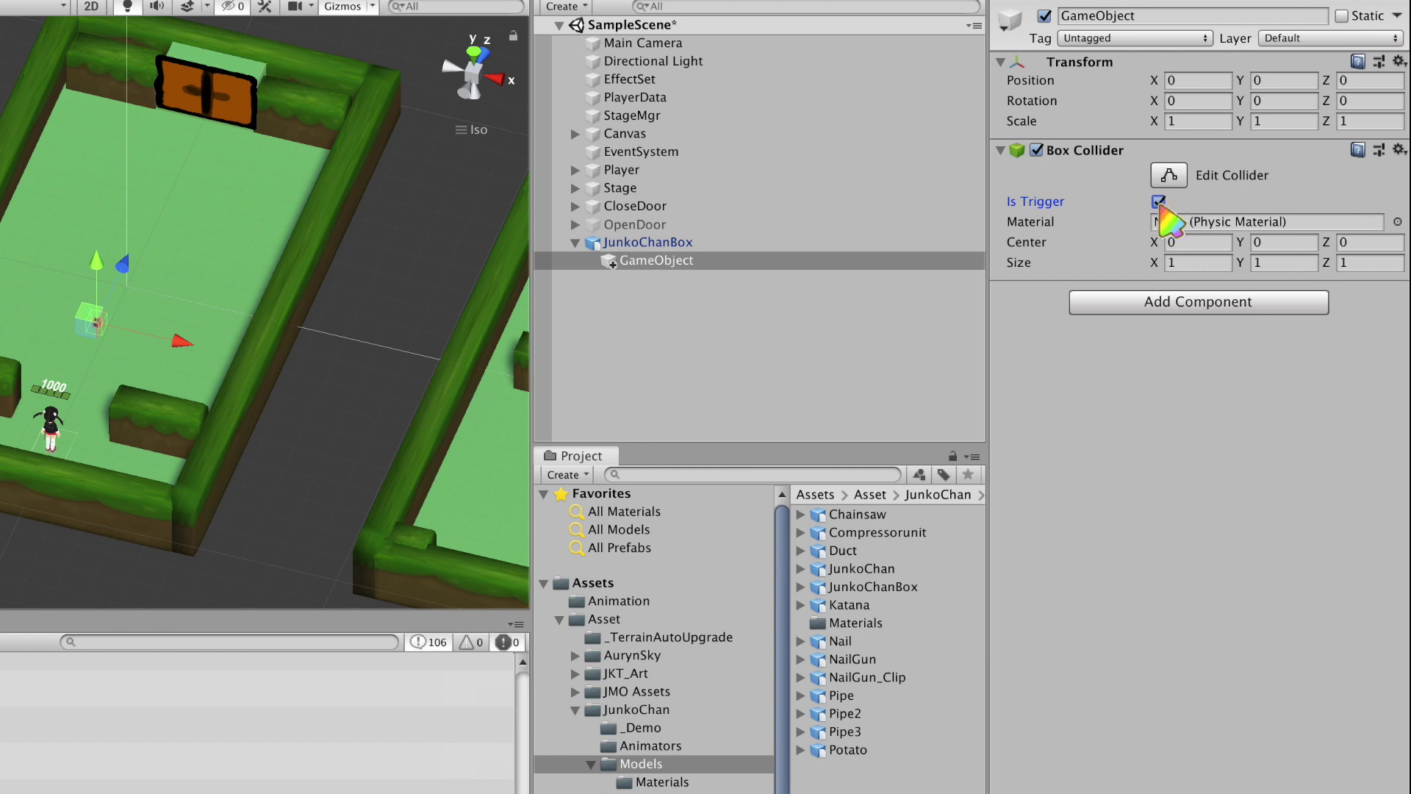
left_click(1157, 39)
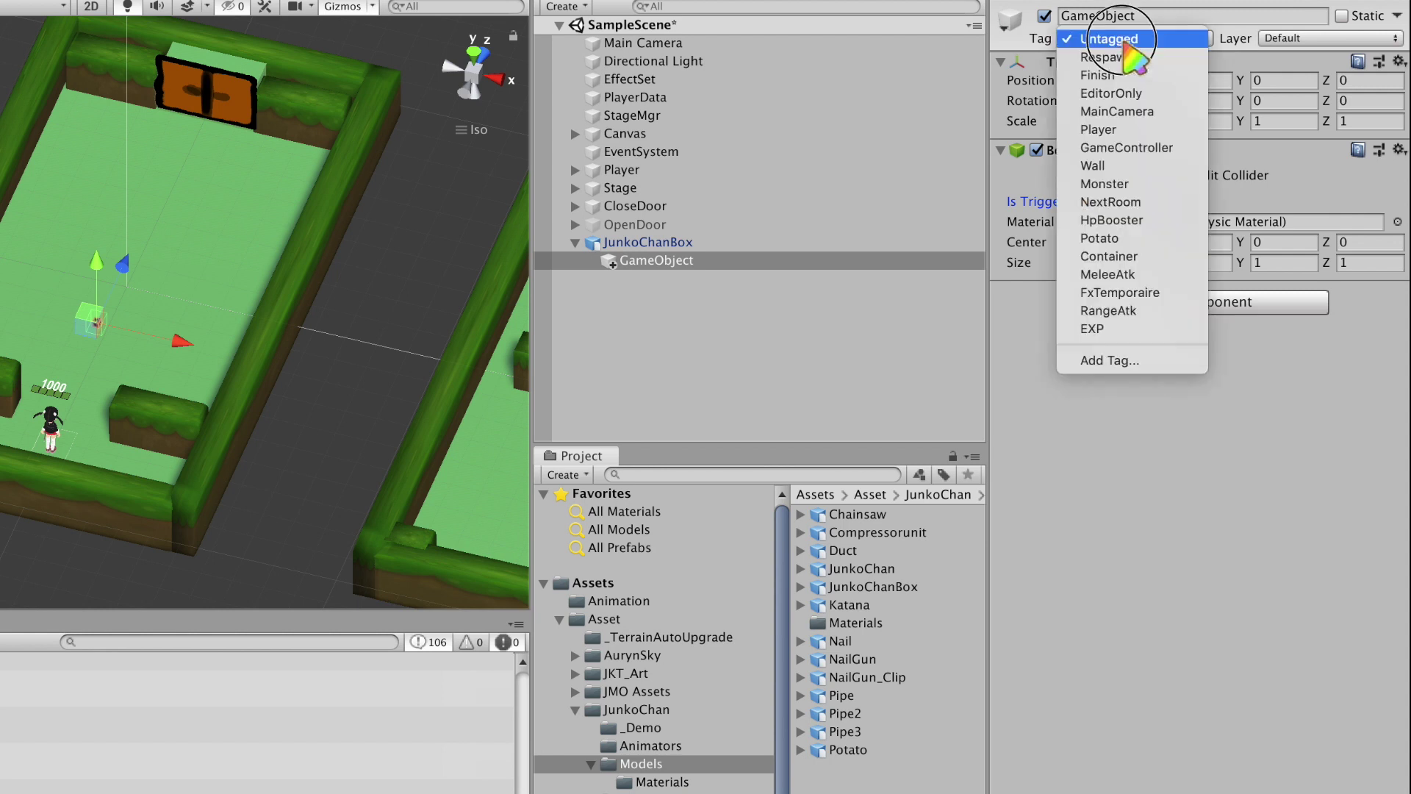
left_click(1100, 330)
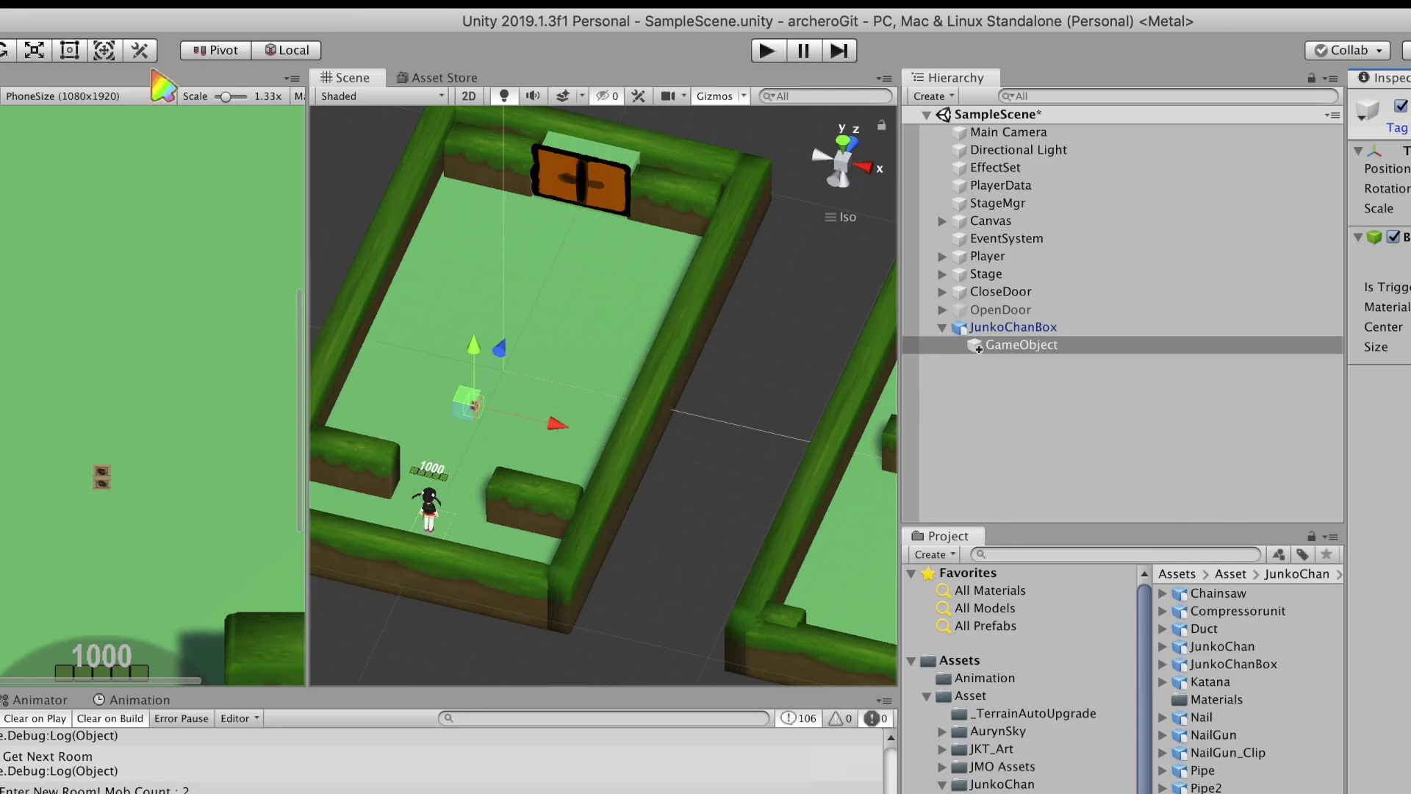
- In Physics project settings, untick EXP collisions with every layer except Wall and EXP
left_click(29, 3)
left_click(94, 570)
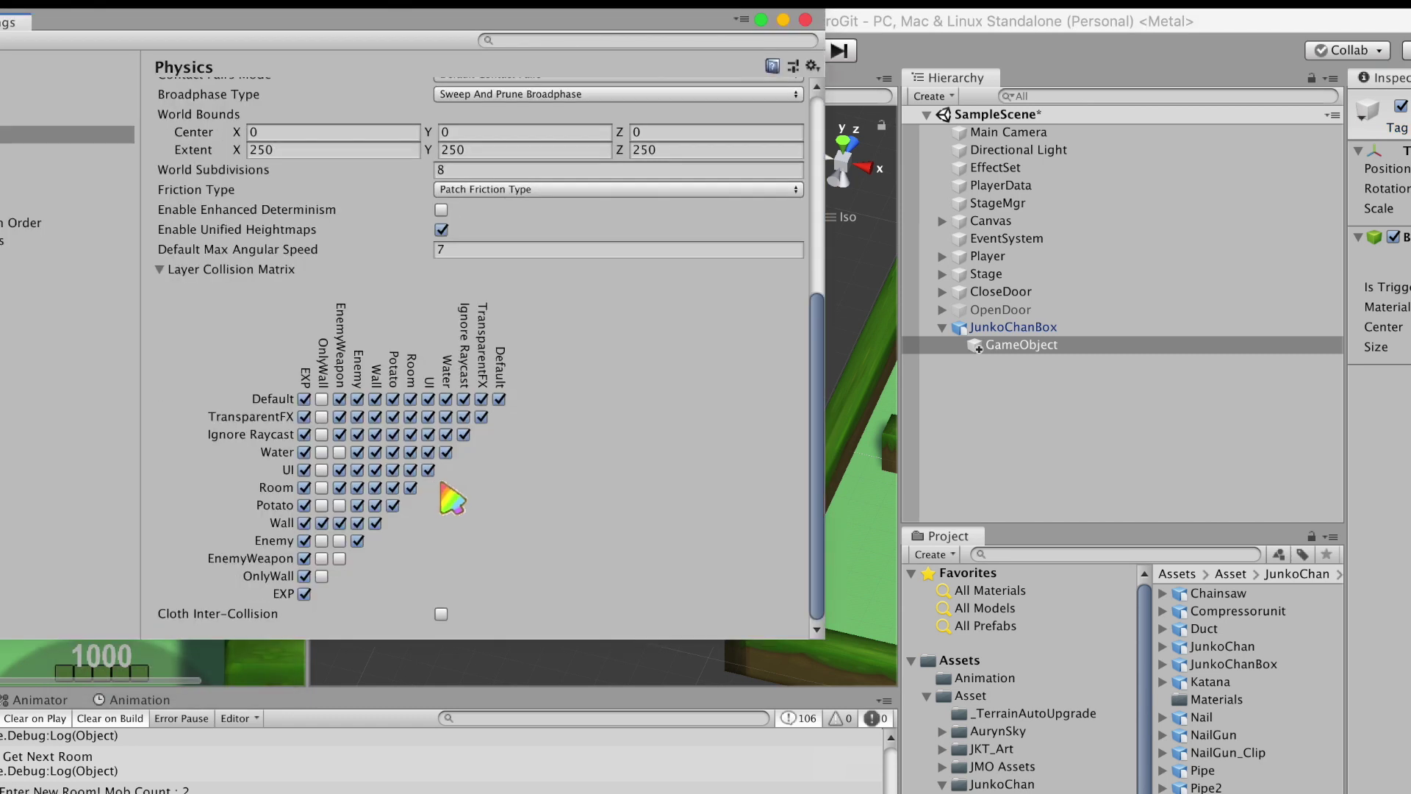
left_click(304, 399)
left_click(303, 417)
left_click(304, 435)
left_click(304, 452)
left_click(304, 505)
left_click(304, 558)
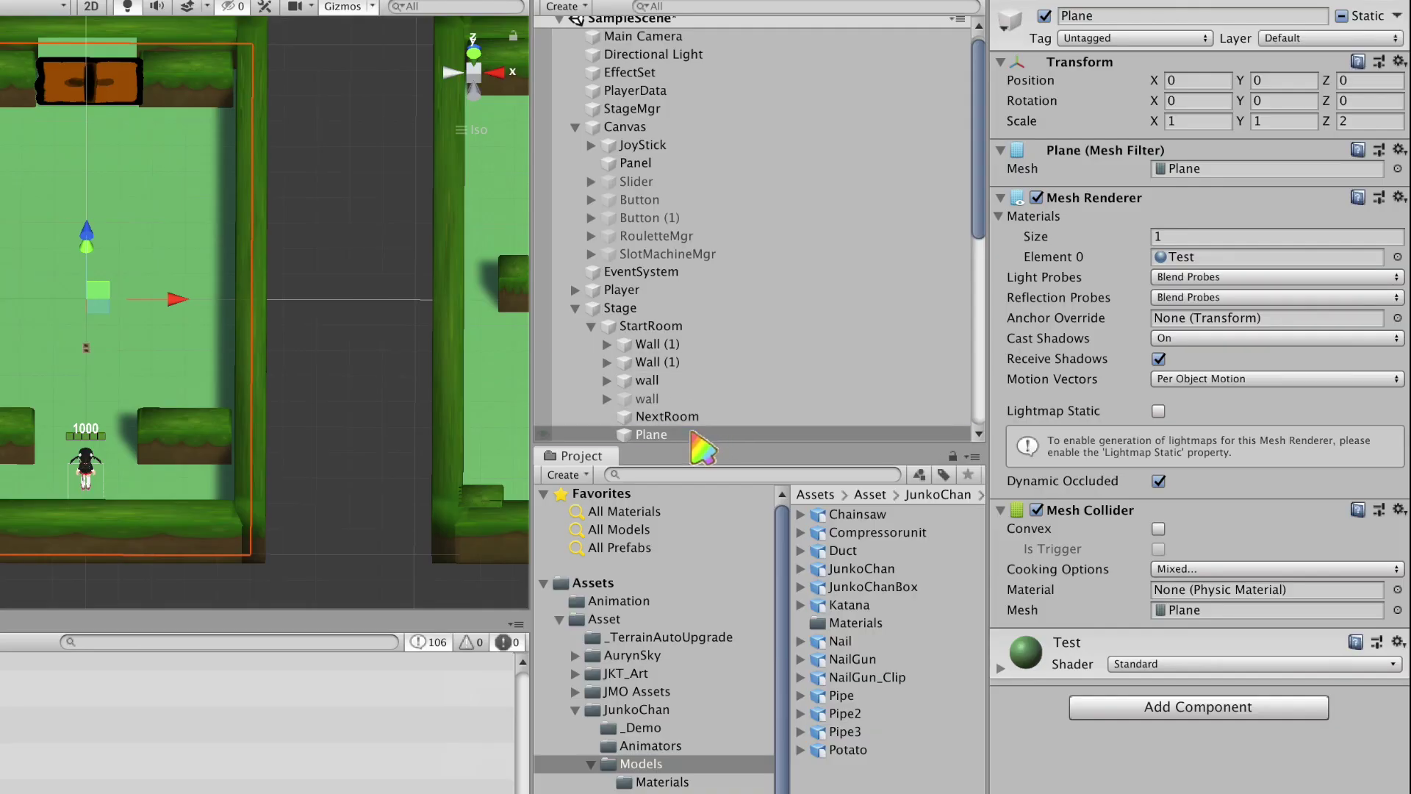
left_click(701, 435)
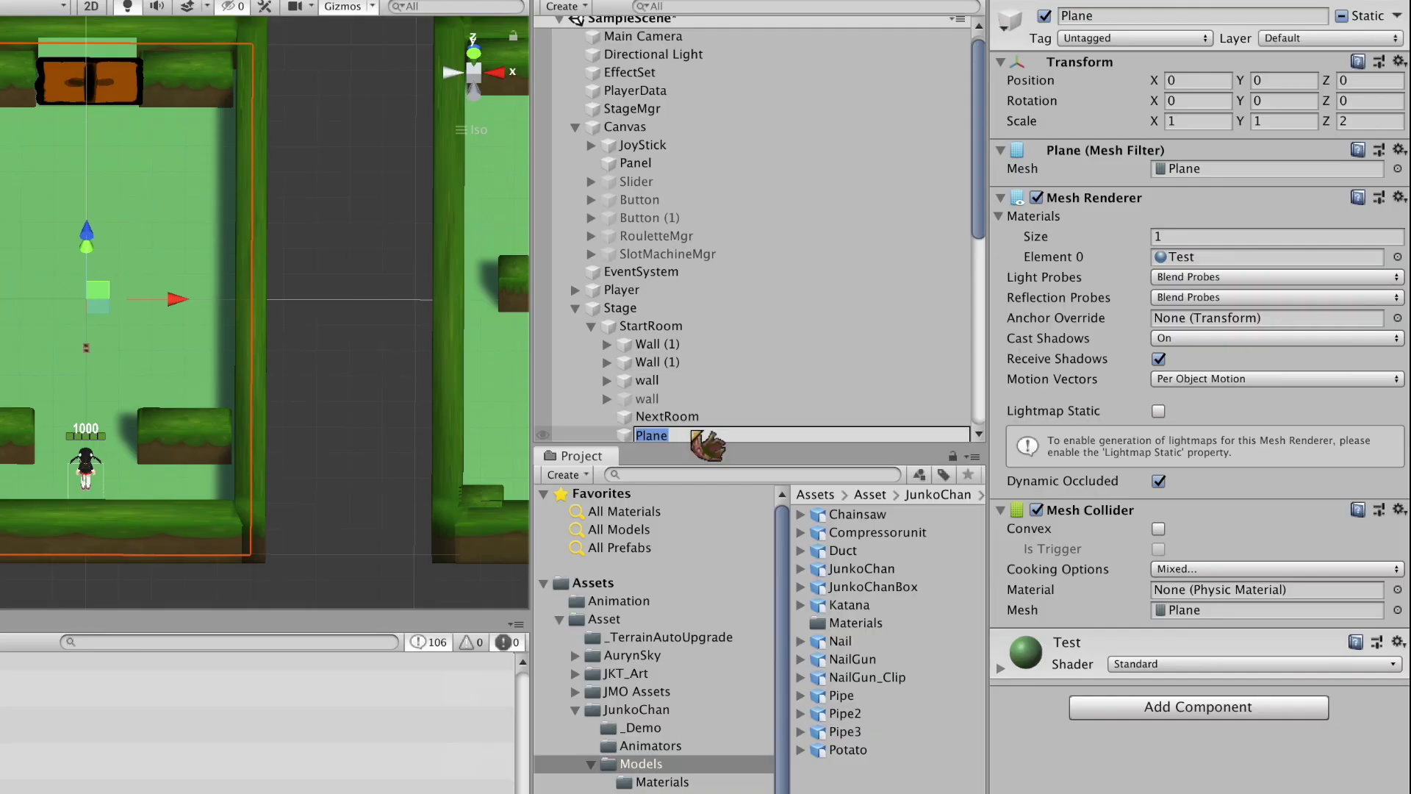
- Filter the Hierarchy for 'Plane', move all matches to layer Wall, and save JunkoChanBox as an Original Prefab
left_click(875, 92)
left_click(937, 9)
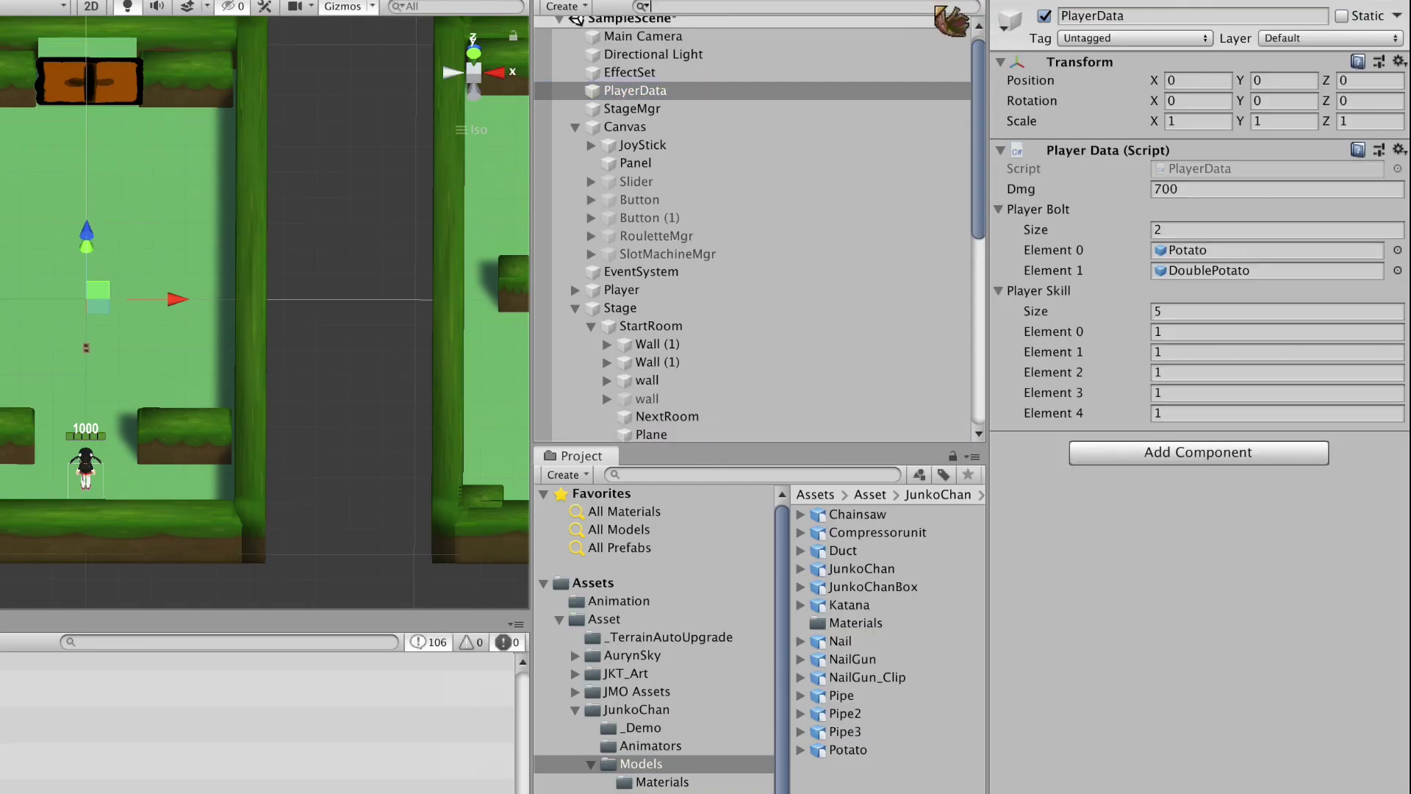
type("Plane")
left_click(801, 183)
key("ctrl+a")
left_click(1327, 38)
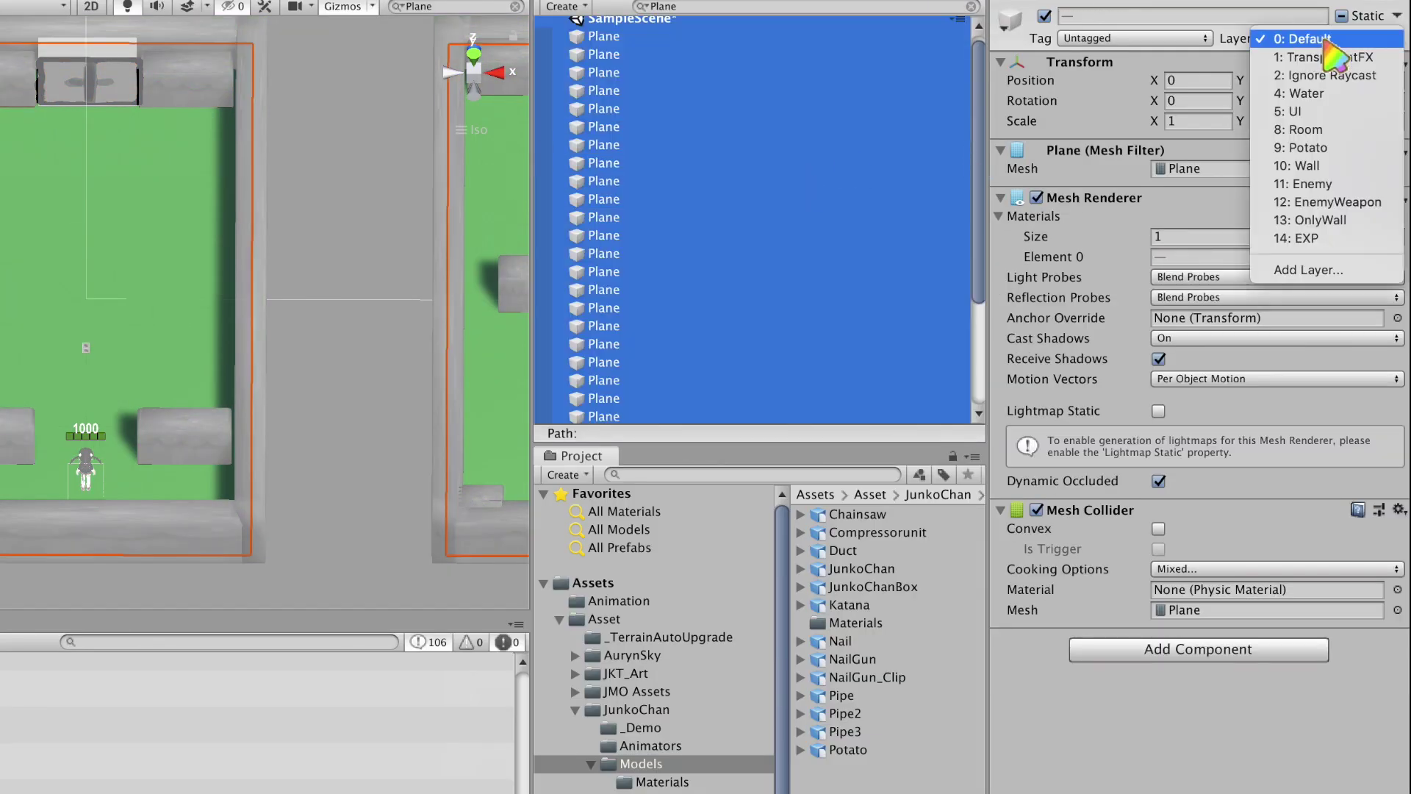
left_click(1329, 168)
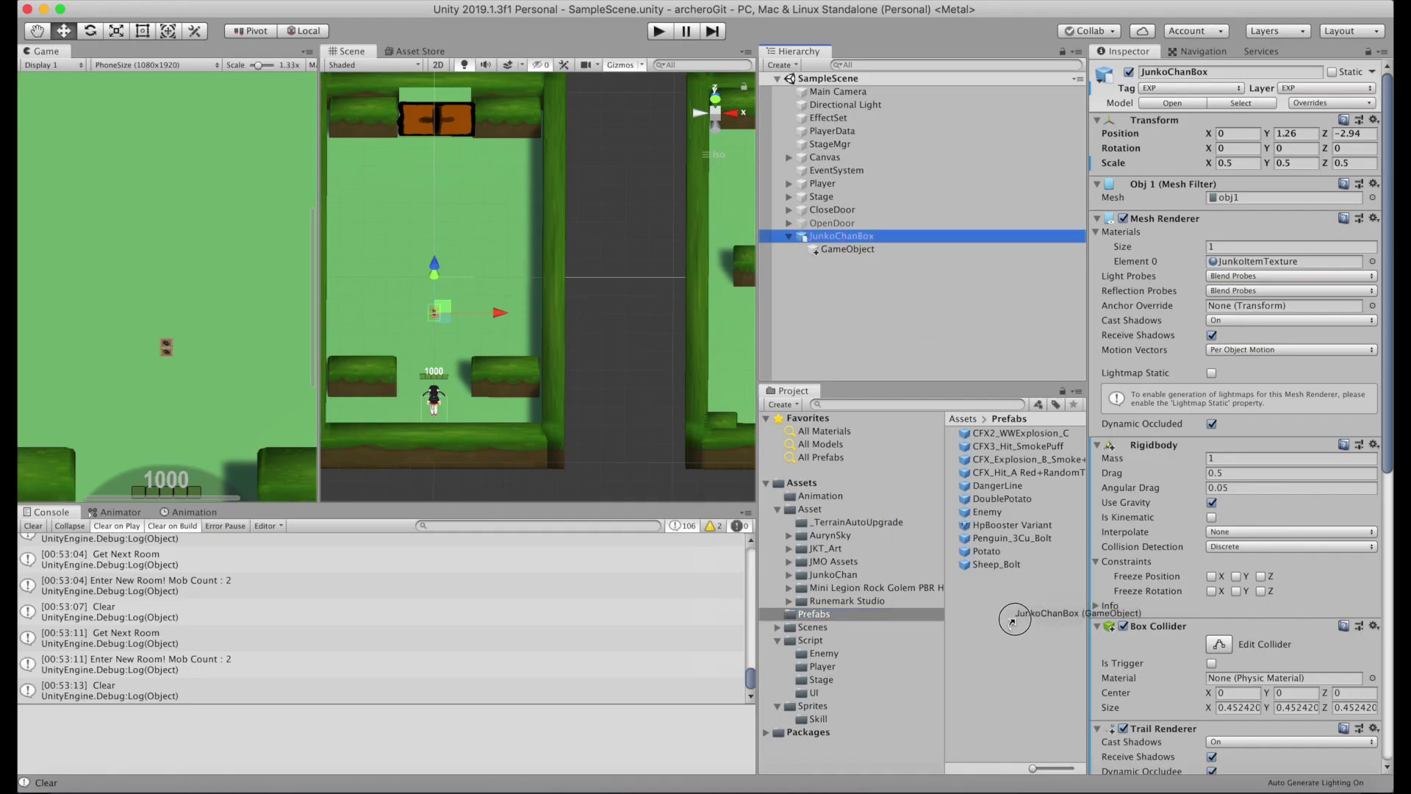
left_click_drag(1014, 619, 1014, 620)
left_click(874, 270)
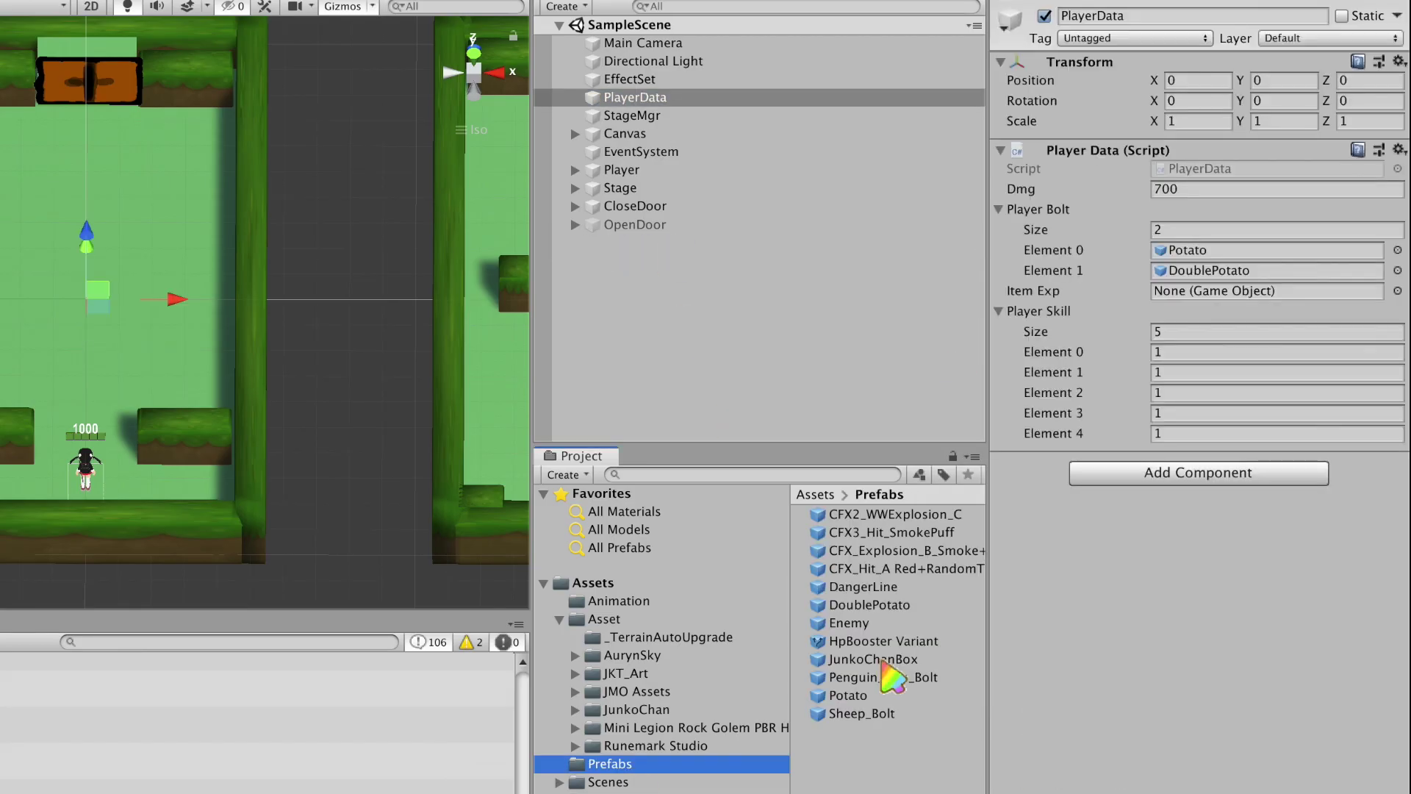
- Drop the JunkoChanBox prefab into PlayerData's Item Exp field and play-test an enemy dropping EXP boxes
left_click_drag(872, 659, 1220, 298)
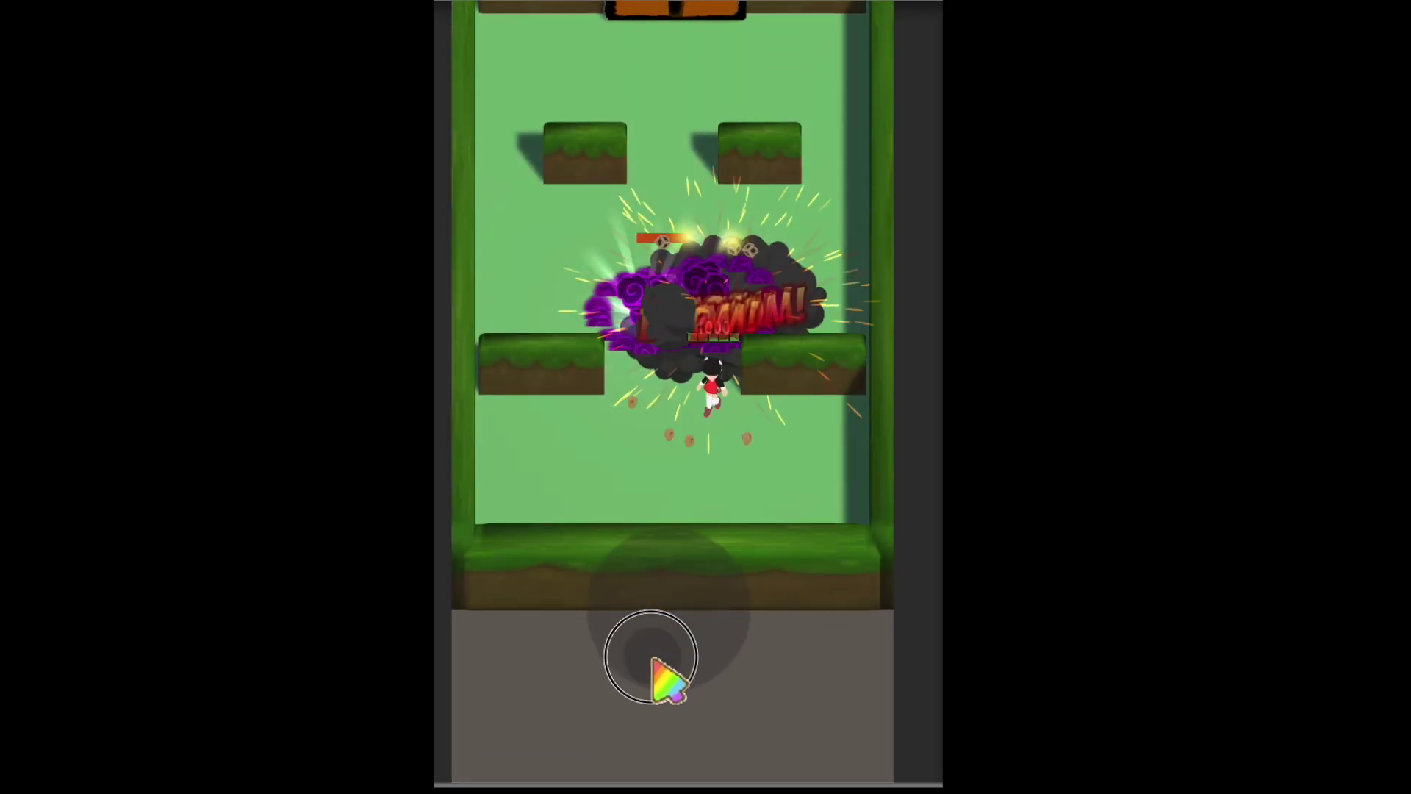
left_click_drag(653, 659, 562, 583)
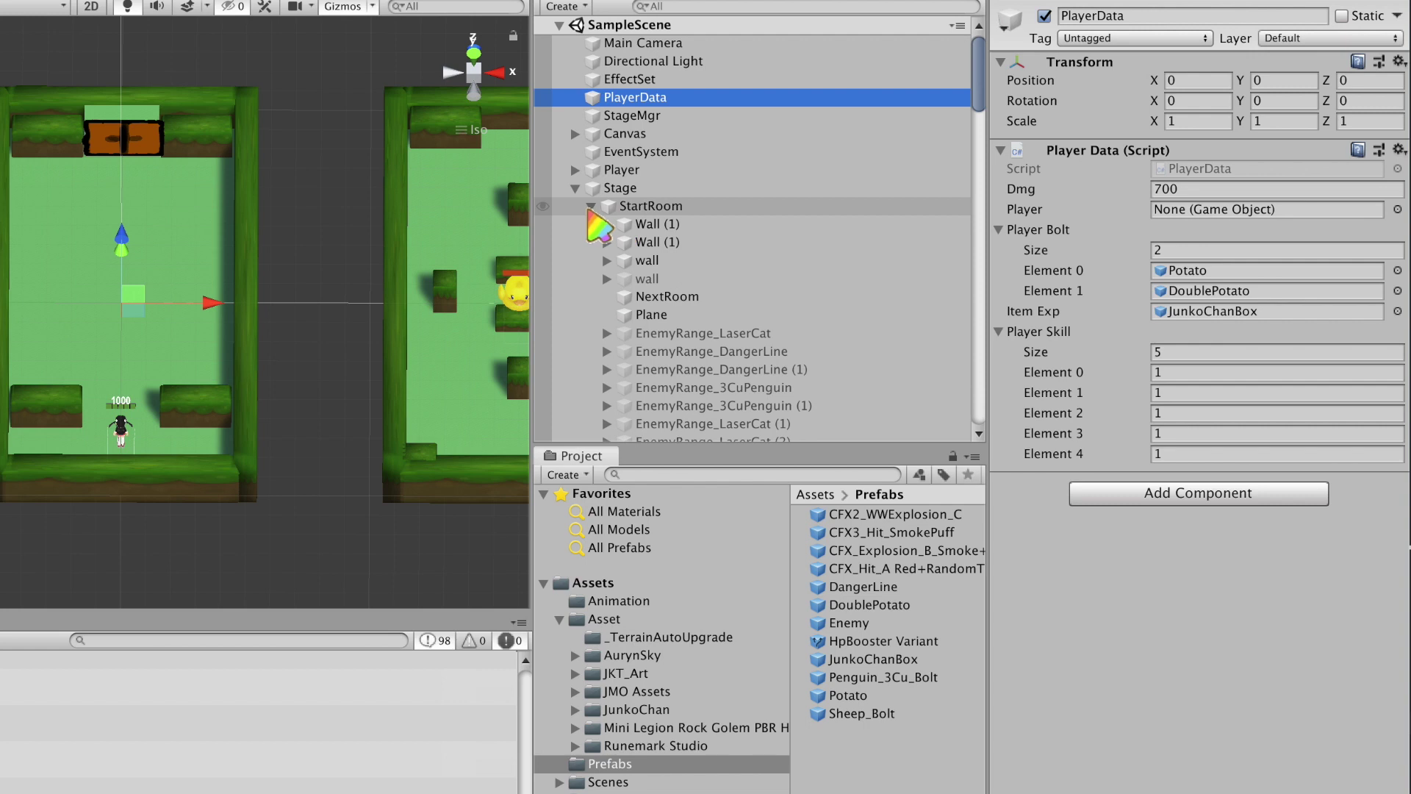
- Set JunkoChan as PlayerData's Player, then play-test collecting EXP and walking through the open door
left_click(575, 170)
left_click_drag(652, 188, 1220, 212)
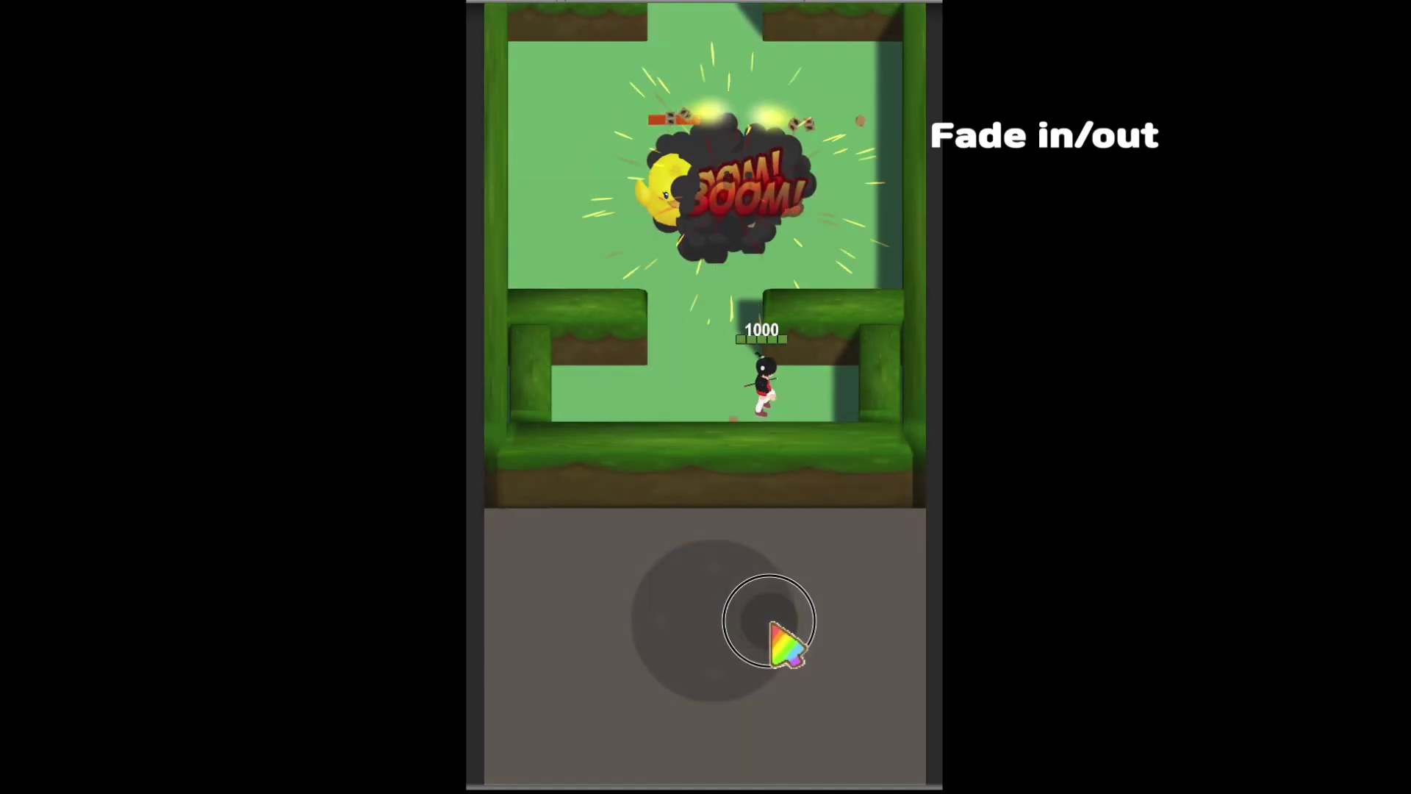
mouse_move(770, 622)
left_mouse_down()
mouse_move(544, 612)
mouse_move(695, 674)
left_mouse_up()
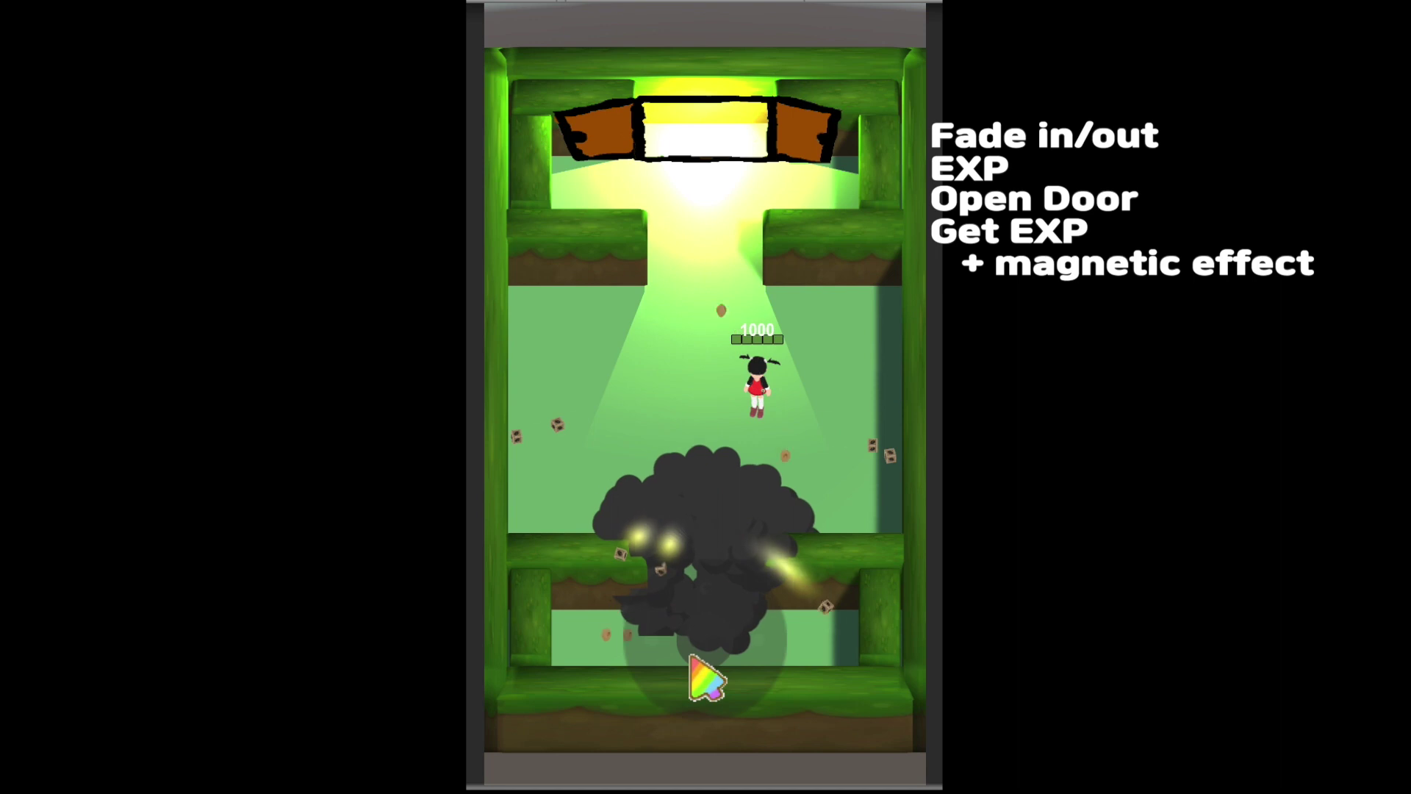
mouse_move(691, 660)
left_mouse_down()
mouse_move(618, 578)
mouse_move(658, 540)
mouse_move(728, 535)
mouse_move(765, 497)
mouse_move(637, 470)
mouse_move(671, 514)
left_mouse_up()
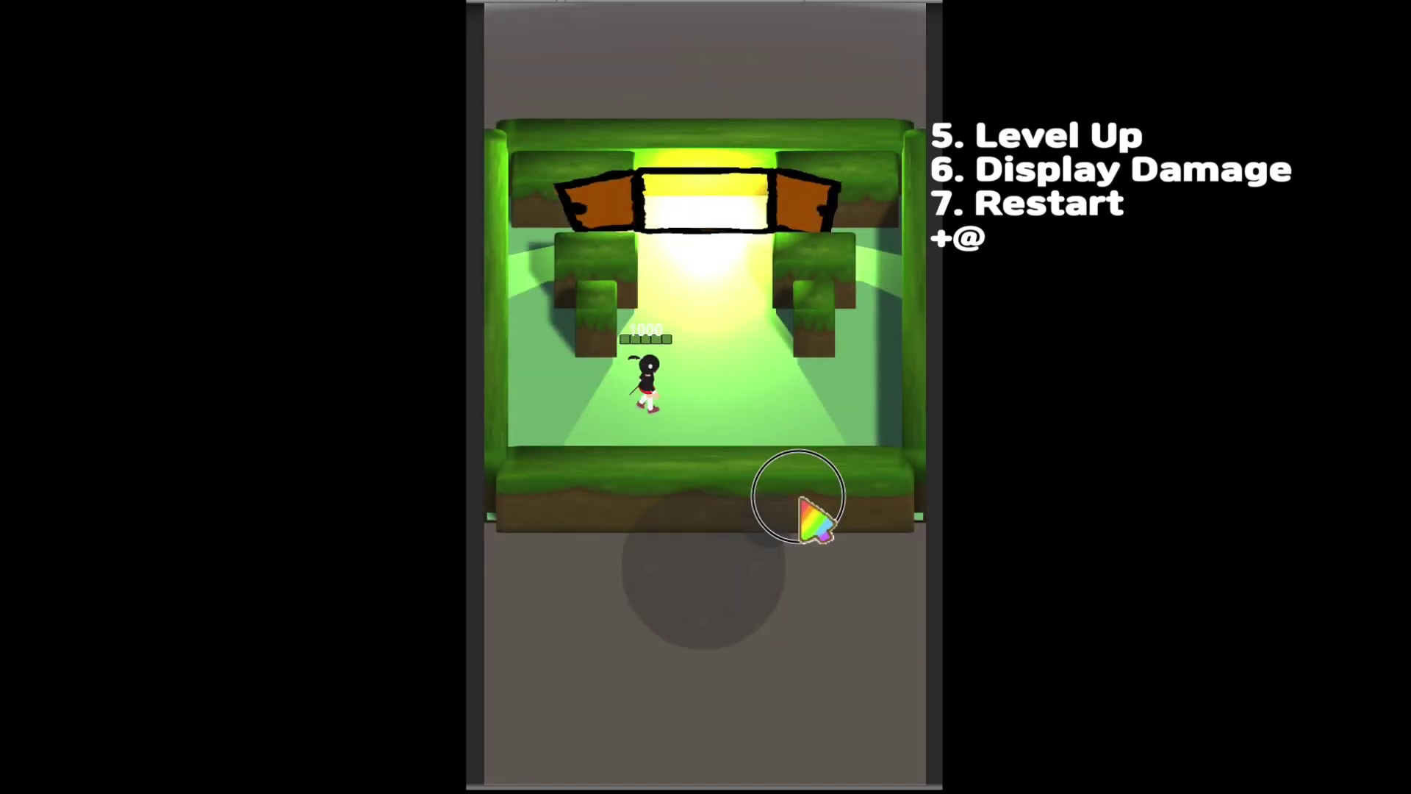